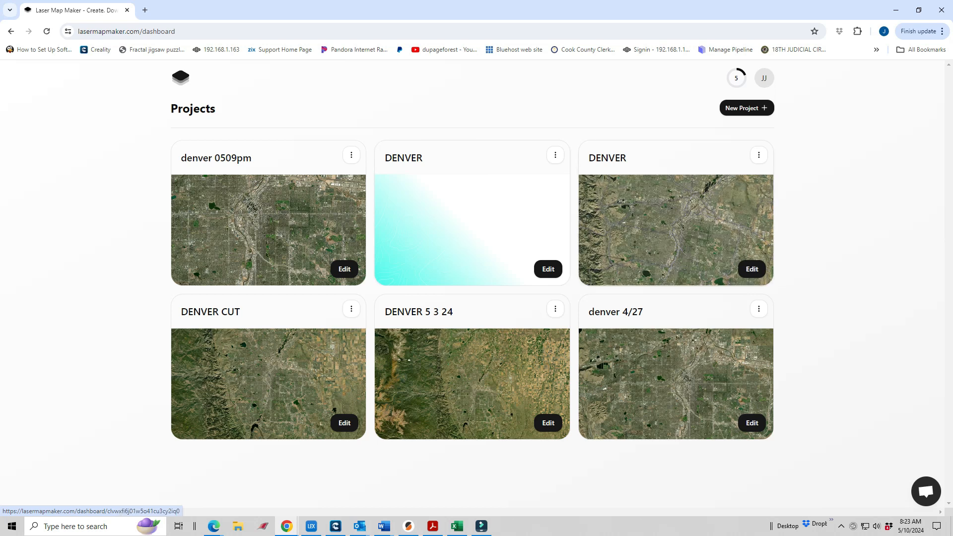
# Create a new map project named "denver 510".
pyautogui.click(746, 108)
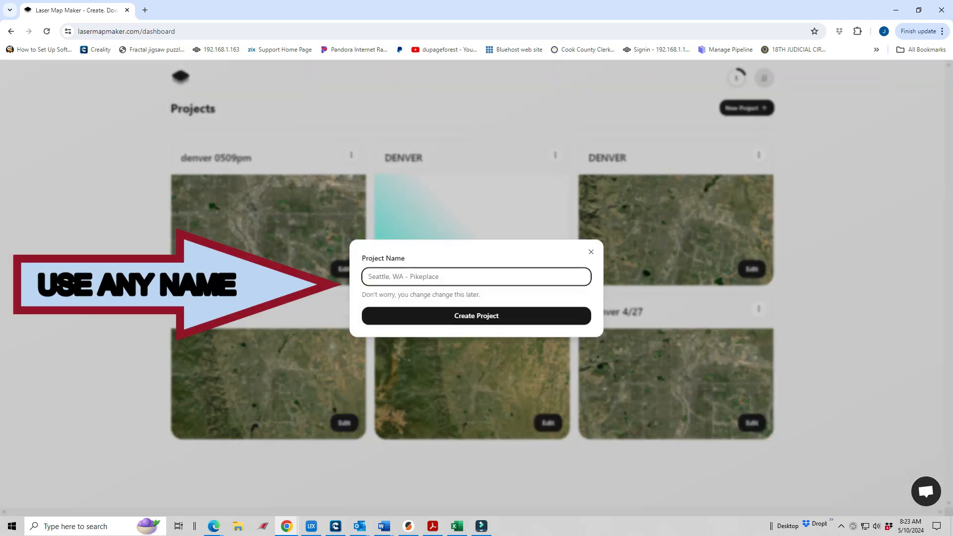
pyautogui.click(476, 277)
pyautogui.write('denbver')
pyautogui.press('BackSpace')
pyautogui.press('BackSpace')
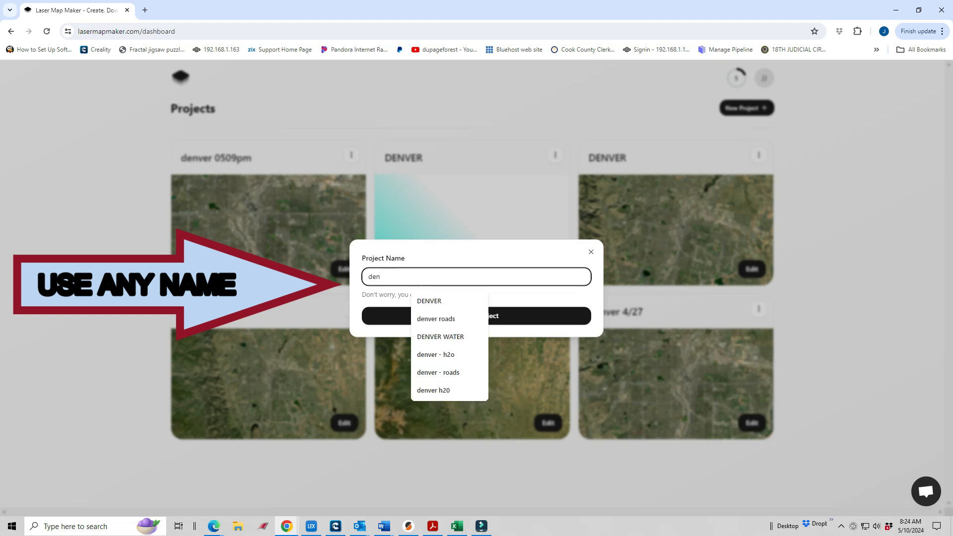
pyautogui.write('ver 510')
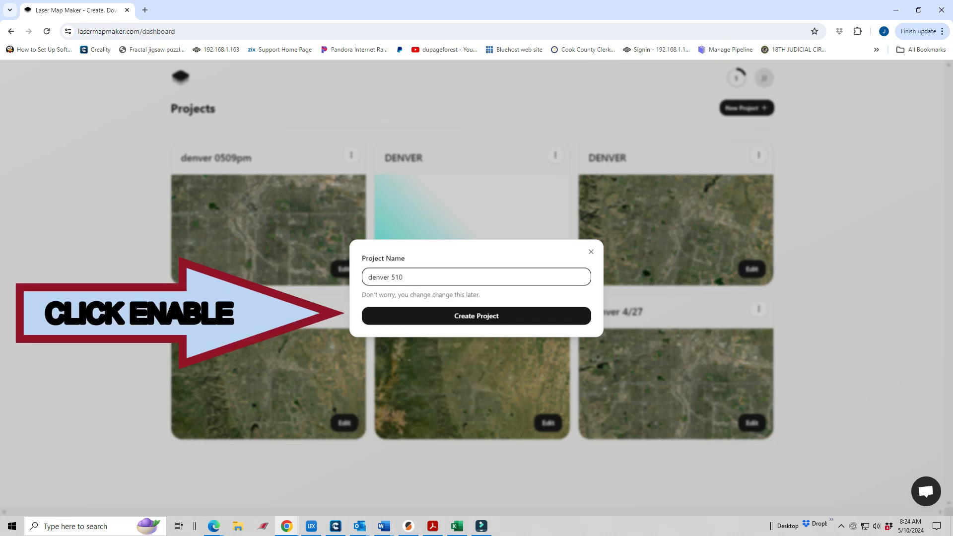
pyautogui.press('Return')
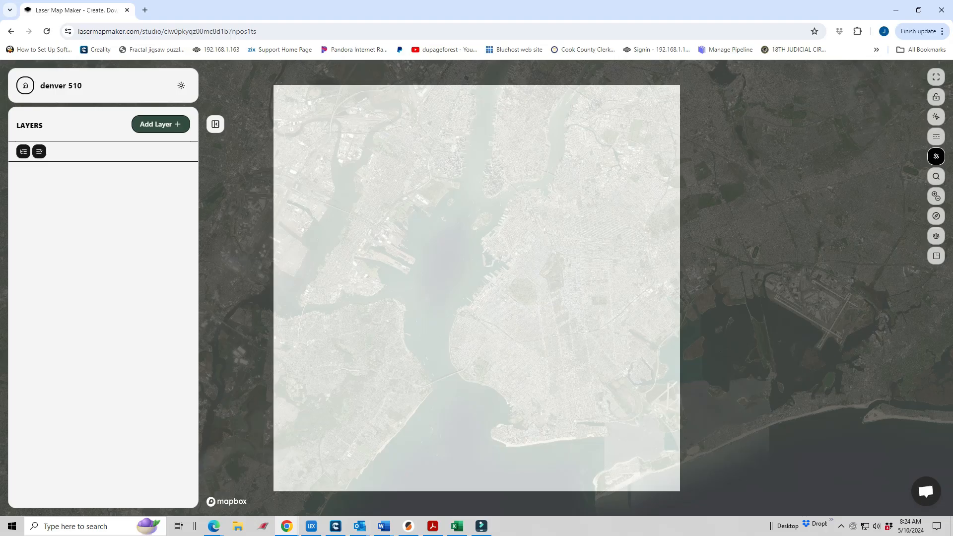
# Search for Denver, Colorado and widen the map area to take in the whole metro region and its surrounding lakes.
pyautogui.moveTo(476, 268); pyautogui.dragTo(362, 347)
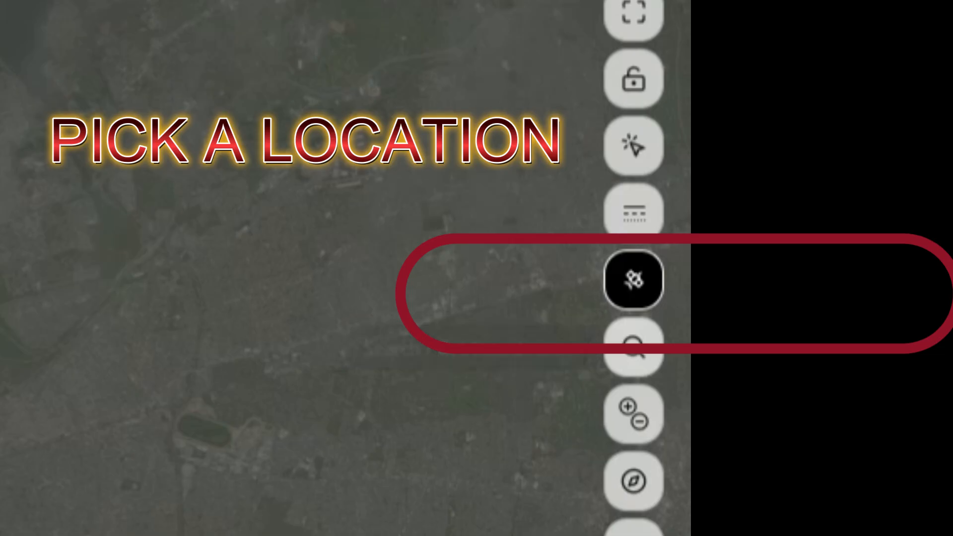
pyautogui.click(936, 177)
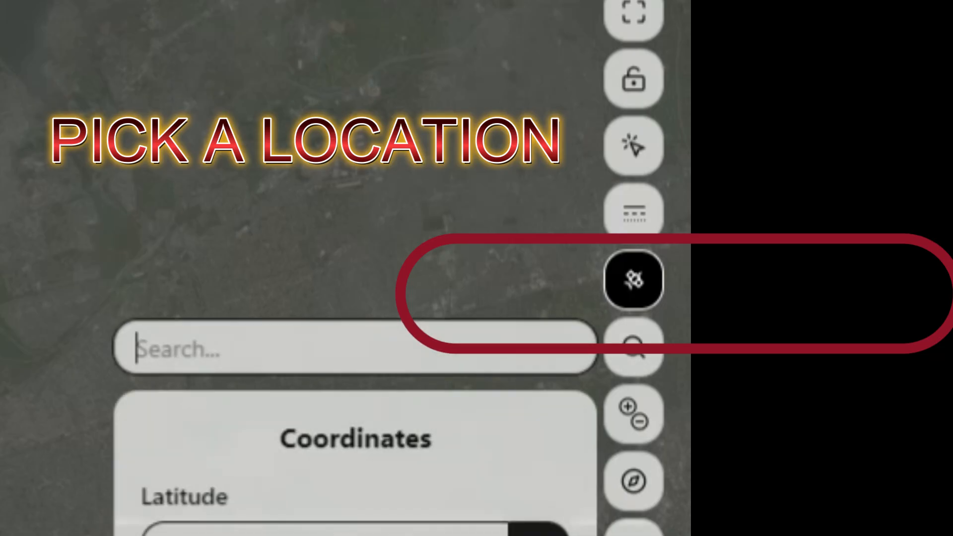
pyautogui.write('Denv')
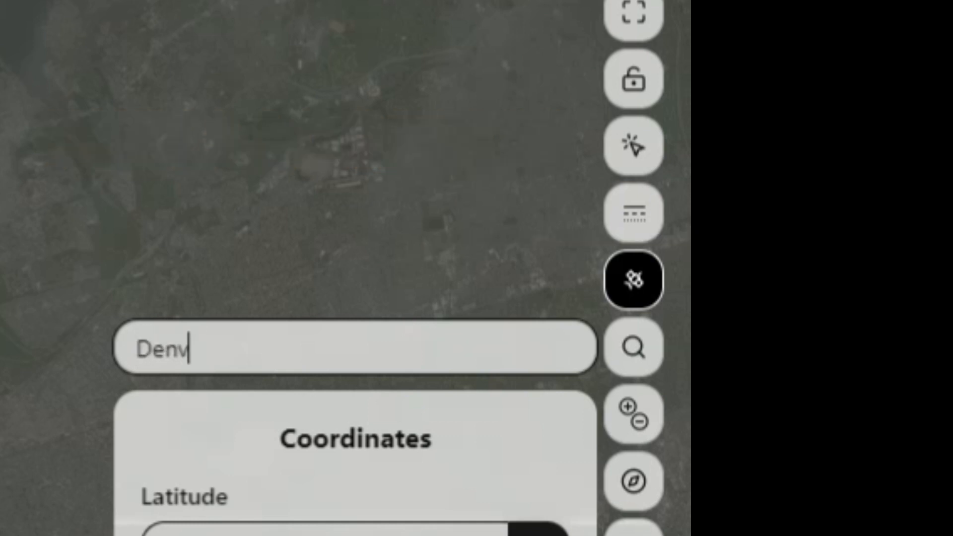
pyautogui.write('er')
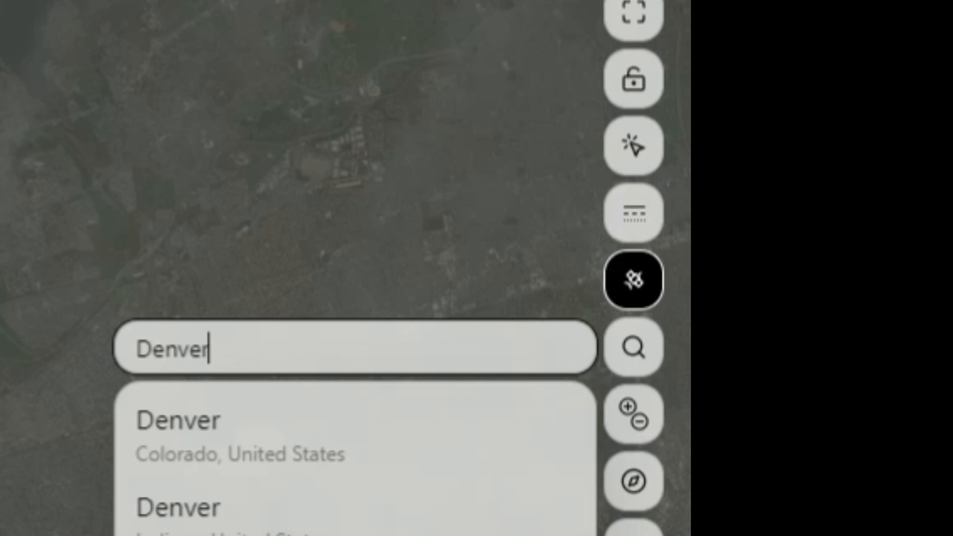
pyautogui.press('Return')
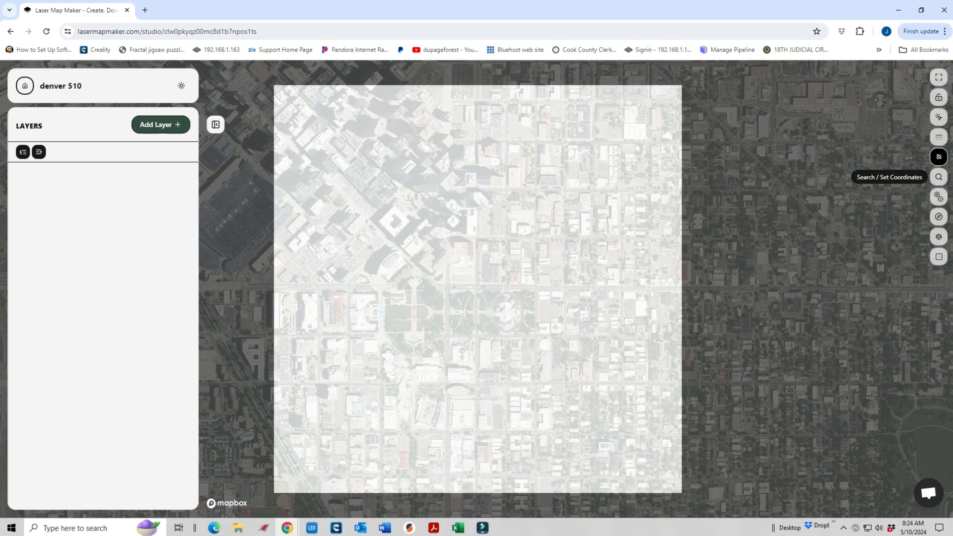
pyautogui.scroll(-15, 483, 225)
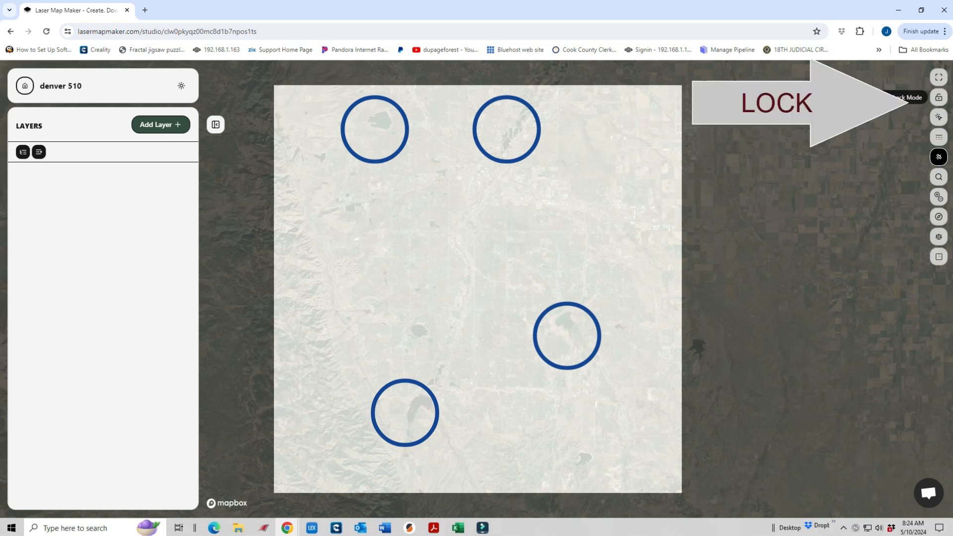
# Shift the framed map area slightly north and lock the map in place.
pyautogui.click(939, 97)
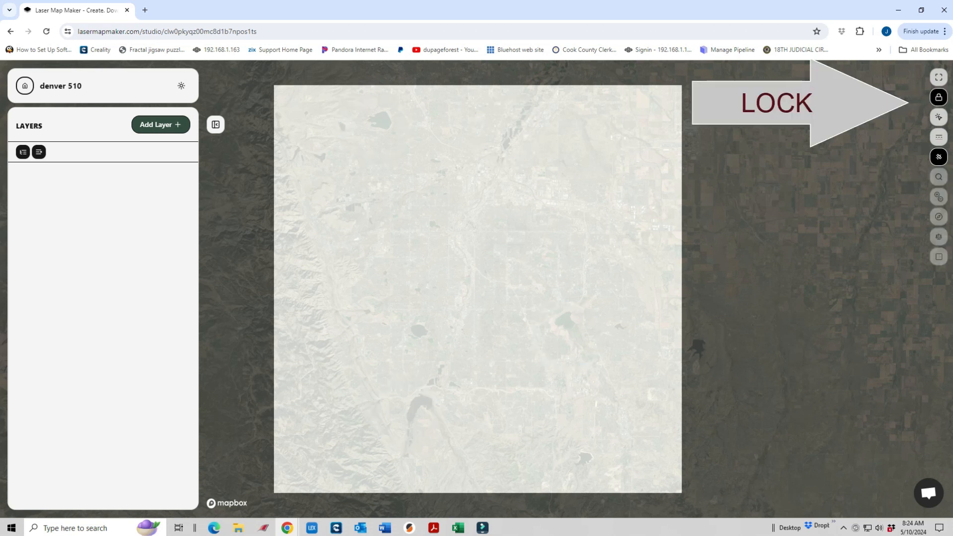
pyautogui.click(939, 98)
pyautogui.moveTo(446, 258); pyautogui.dragTo(443, 314)
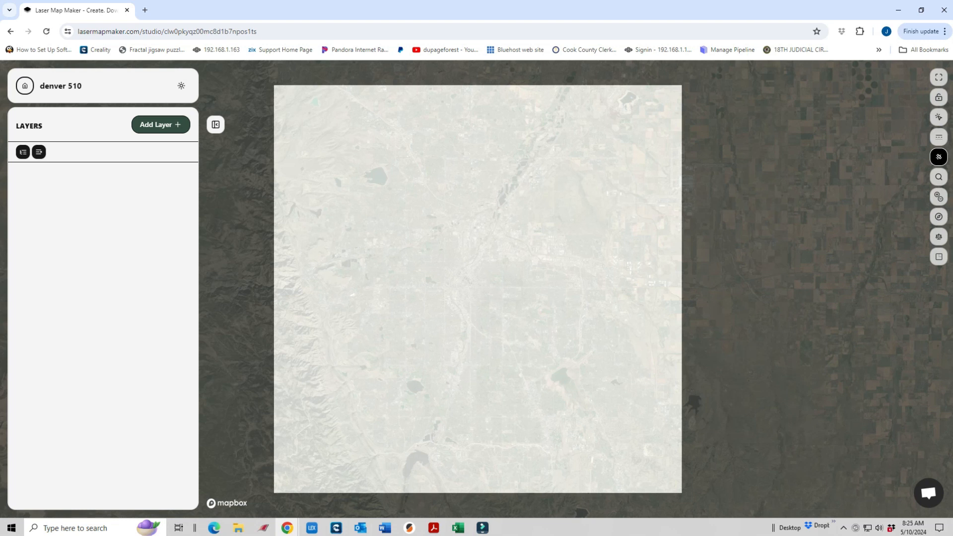
pyautogui.click(939, 97)
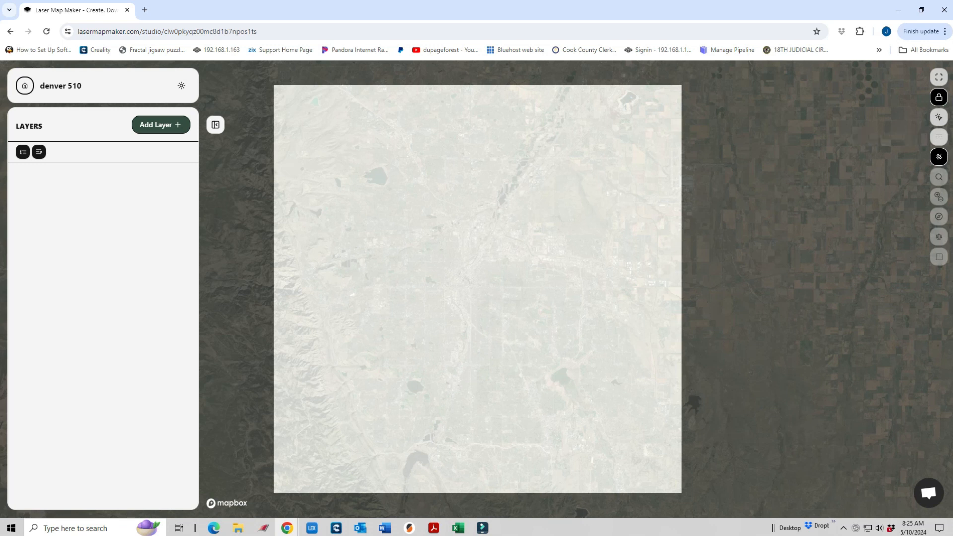
# Add a layer named "denver h20" containing only the Water Fill feature.
pyautogui.click(161, 125)
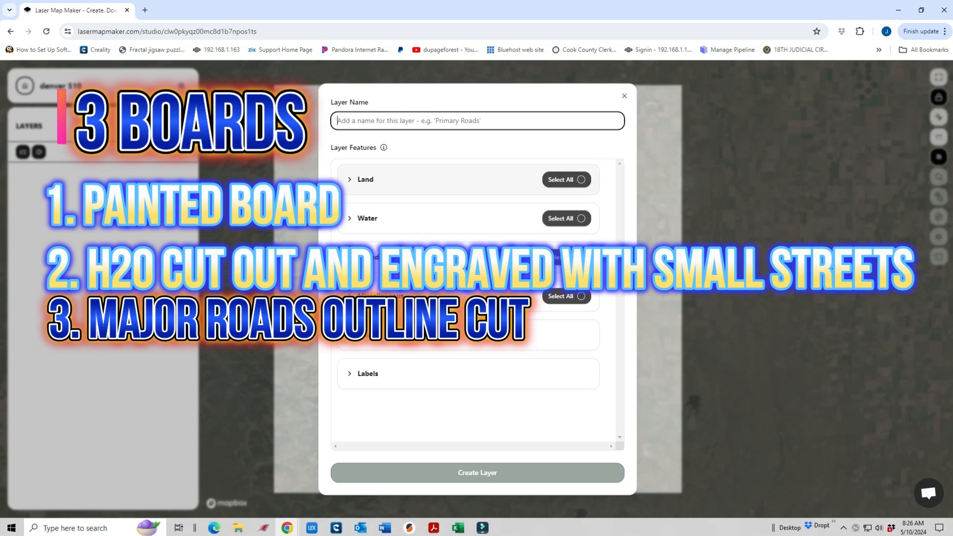
pyautogui.click(350, 218)
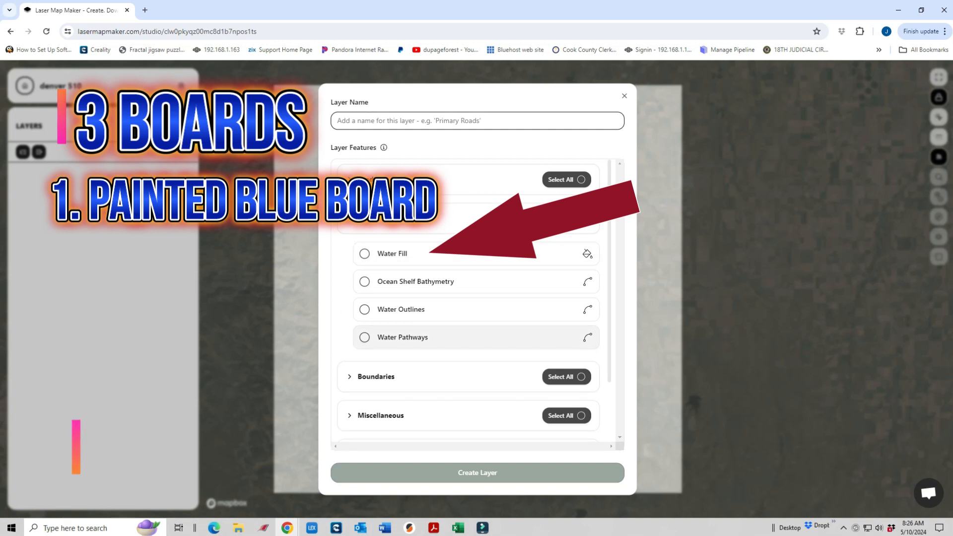
pyautogui.scroll(-1, 469, 317)
pyautogui.click(376, 302)
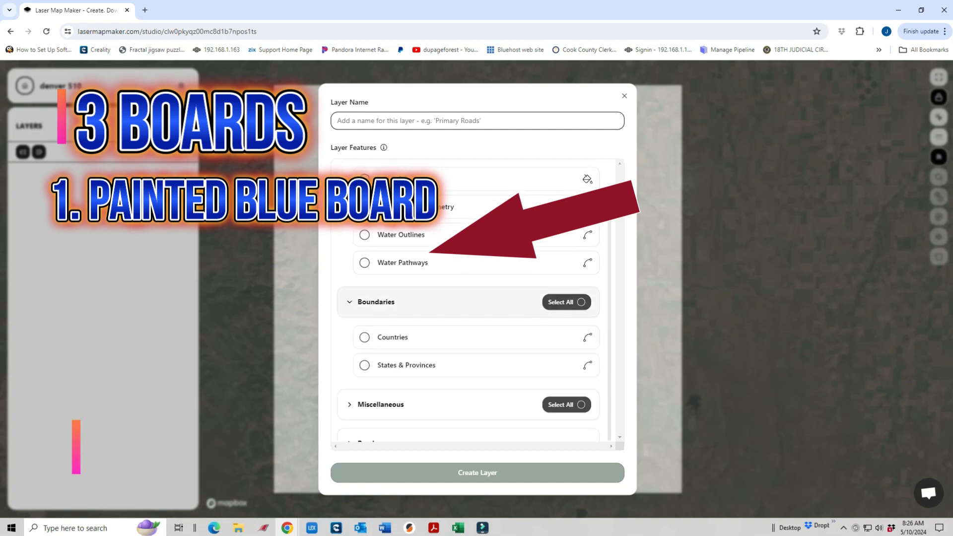
pyautogui.scroll(1, 392, 338)
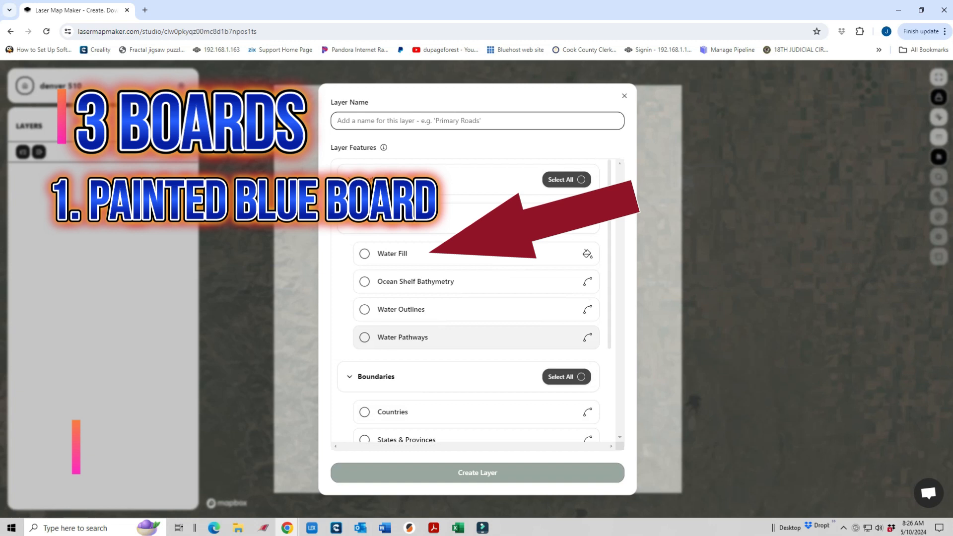
pyautogui.click(365, 253)
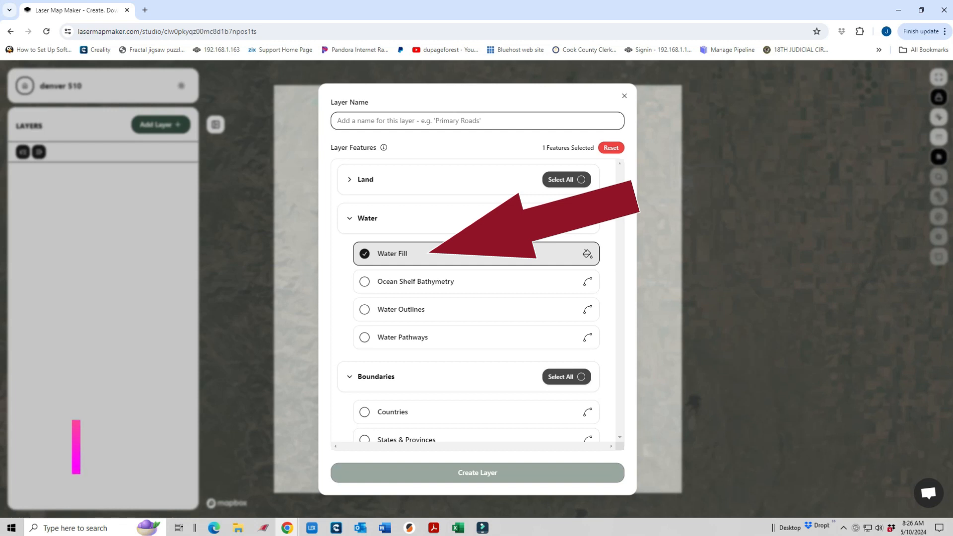
pyautogui.click(397, 121)
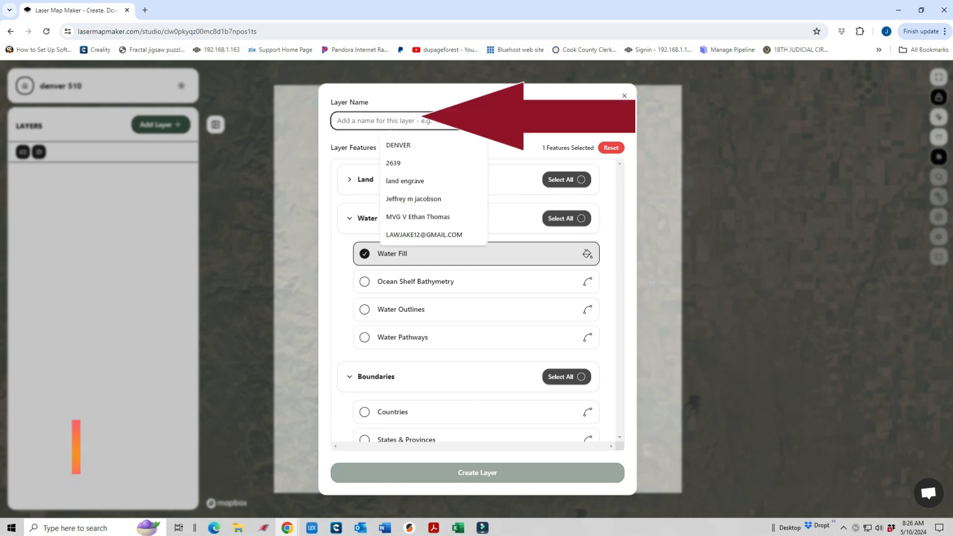
pyautogui.write('denver ')
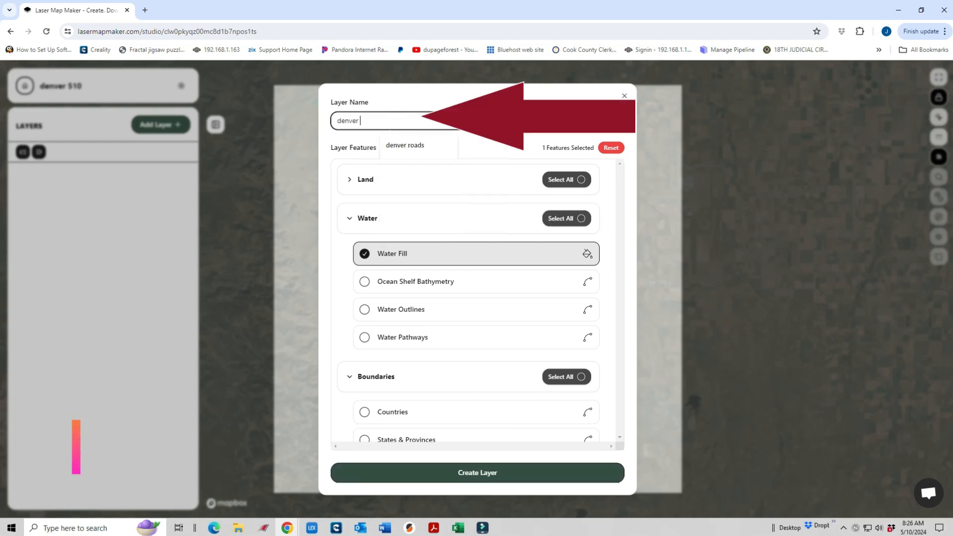
pyautogui.write('h20')
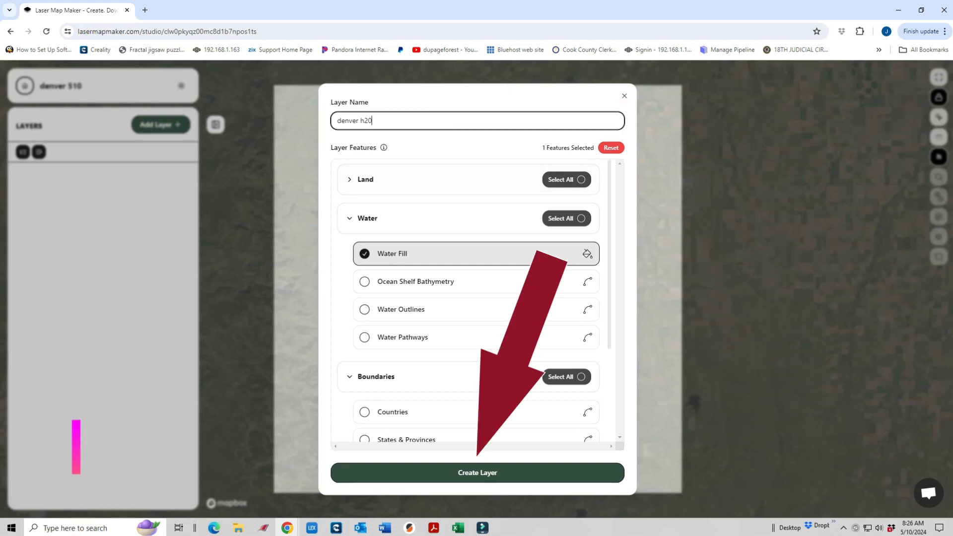
pyautogui.click(477, 473)
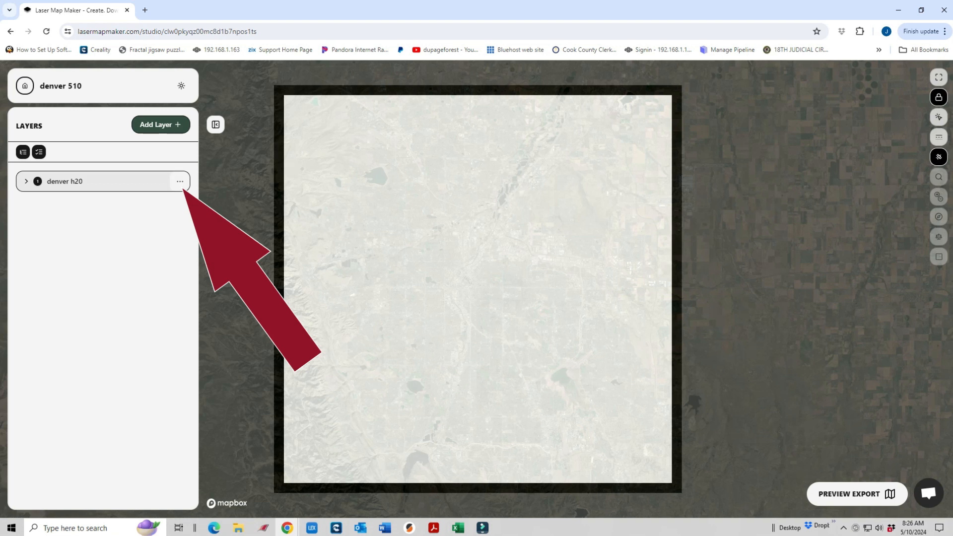
# Hide the denver h20 layer and show it again.
pyautogui.click(180, 182)
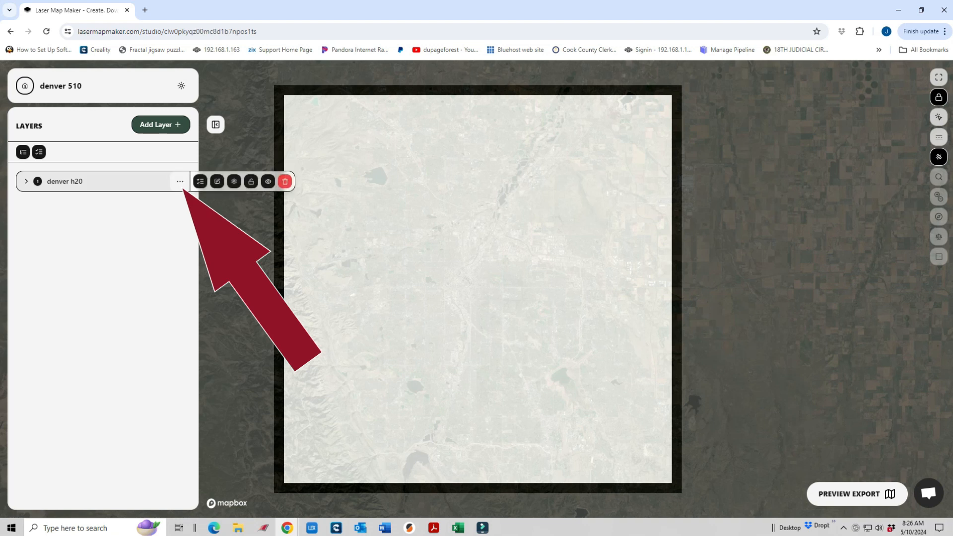
pyautogui.click(268, 181)
pyautogui.click(269, 181)
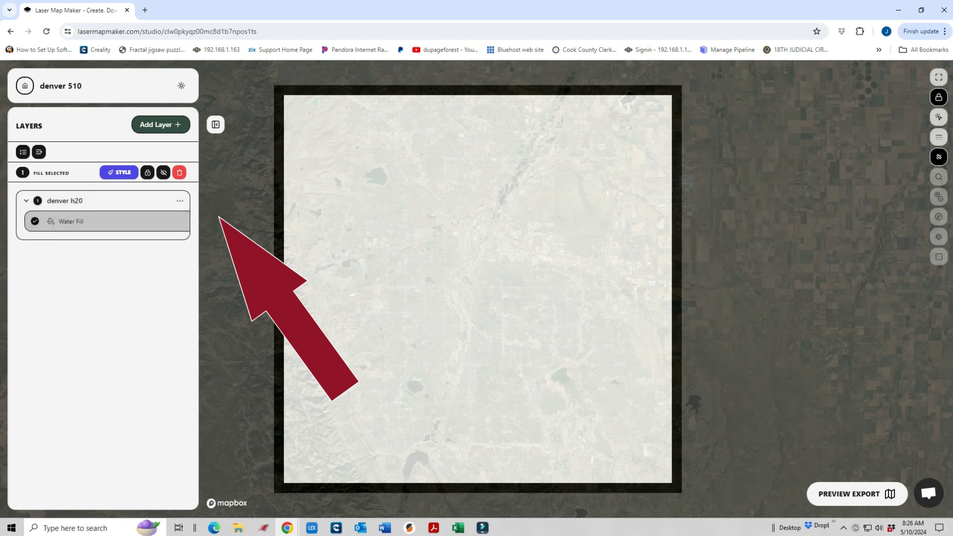
# Try blue and brown outline colors for Water Fill, ending on #755035, and leave its style settings without overriding.
pyautogui.click(119, 172)
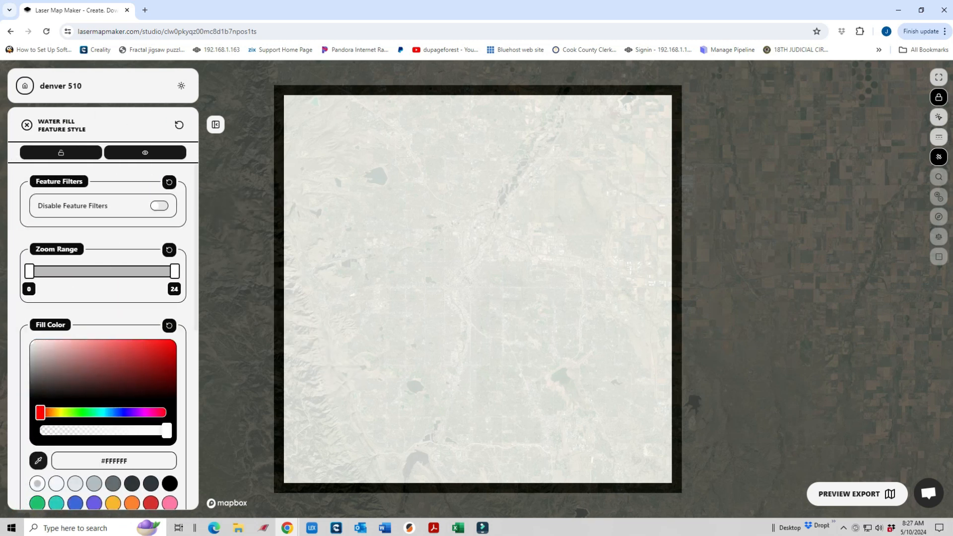
pyautogui.scroll(-4, 102, 297)
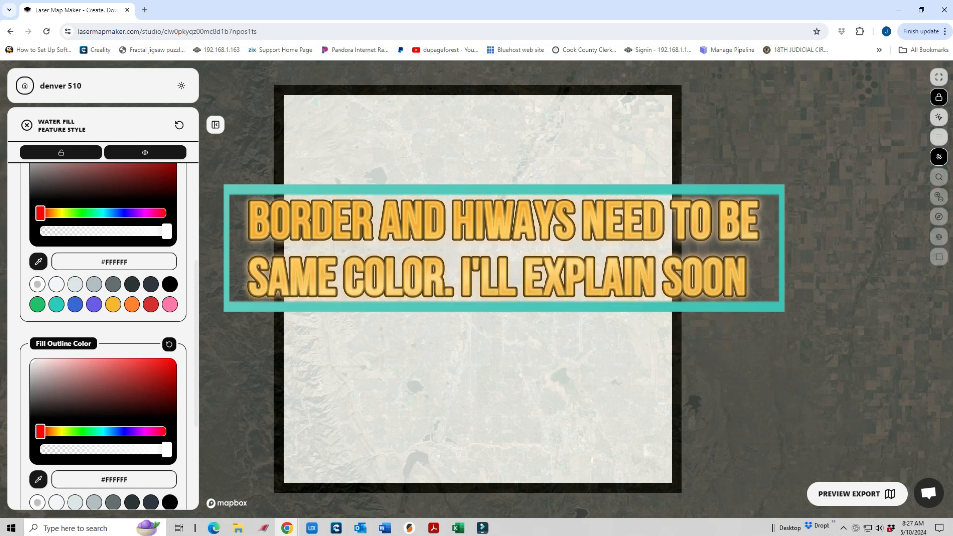
pyautogui.scroll(4, 132, 502)
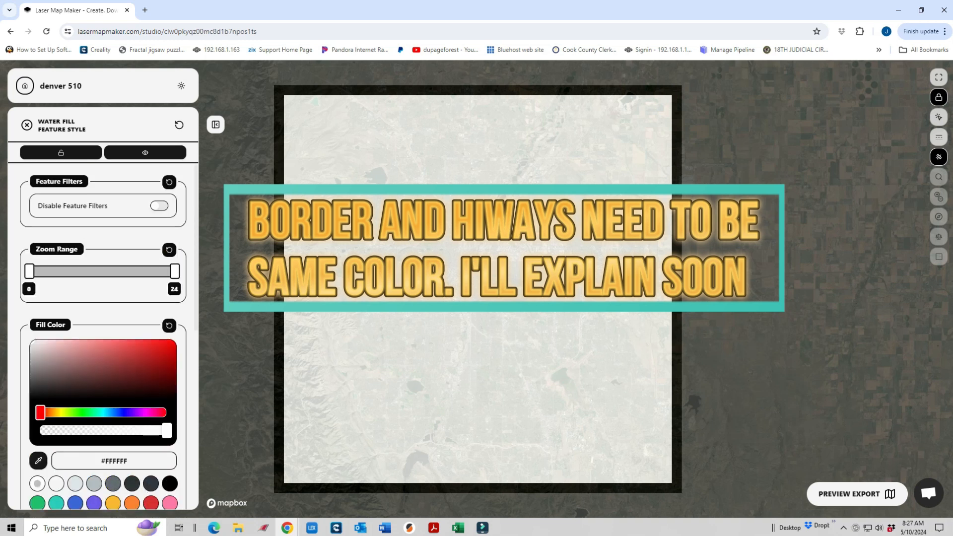
pyautogui.scroll(-8, 103, 338)
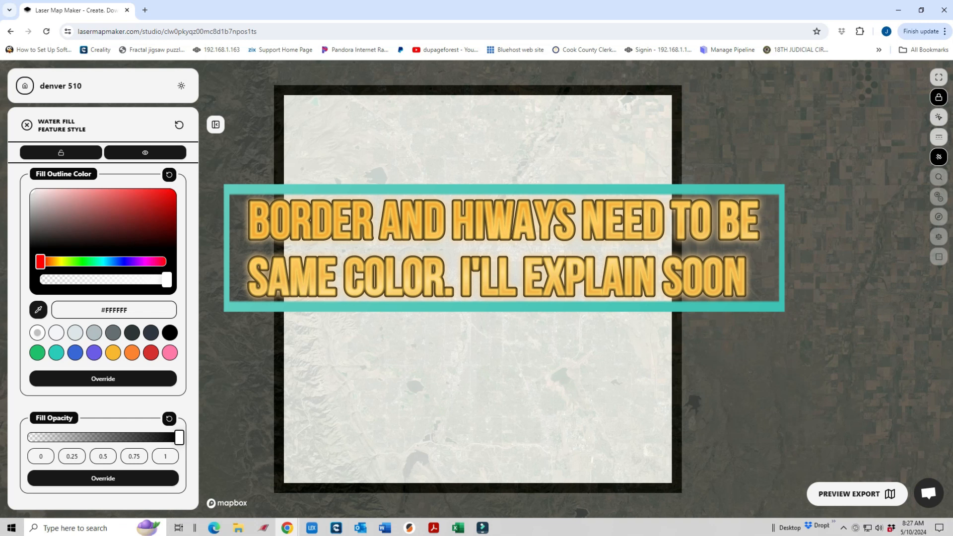
pyautogui.click(121, 205)
pyautogui.click(120, 262)
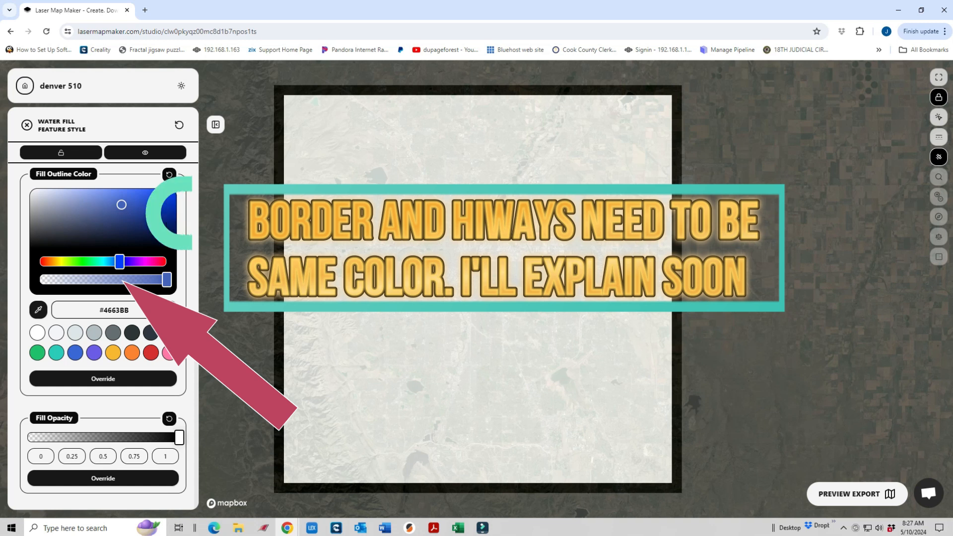
pyautogui.moveTo(120, 262)
pyautogui.mouseDown()
pyautogui.moveTo(59, 262)
pyautogui.moveTo(133, 262)
pyautogui.moveTo(74, 262)
pyautogui.moveTo(123, 262)
pyautogui.mouseUp()
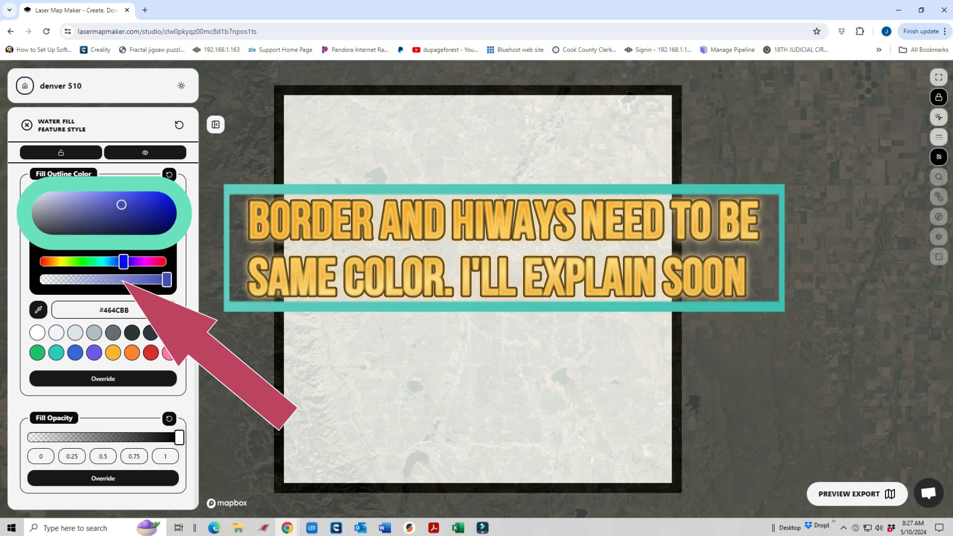
pyautogui.moveTo(122, 204); pyautogui.dragTo(110, 221)
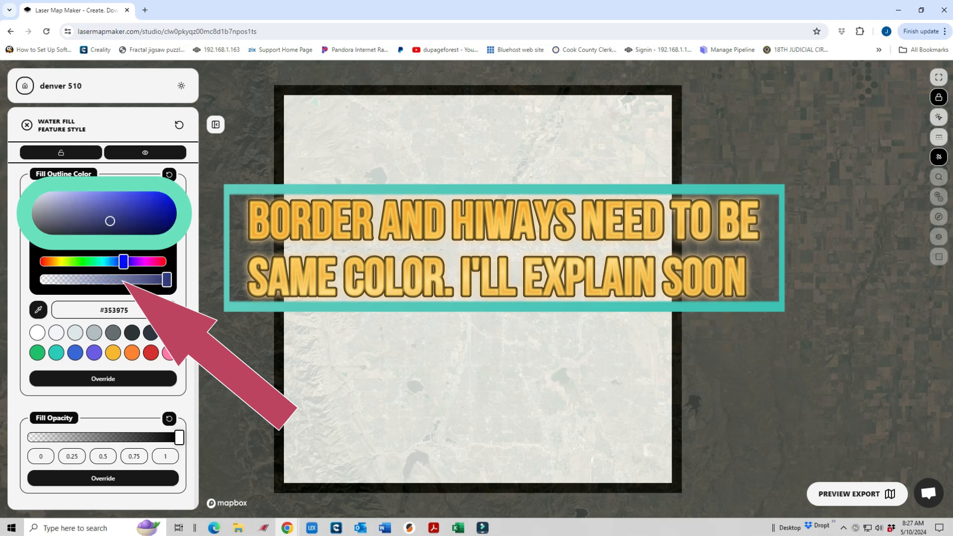
pyautogui.moveTo(123, 261); pyautogui.dragTo(47, 261)
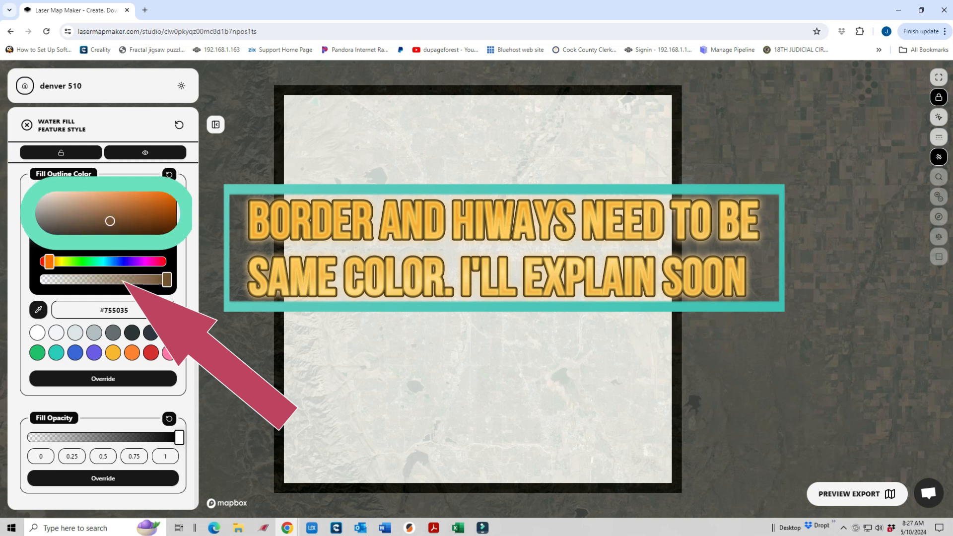
pyautogui.click(27, 126)
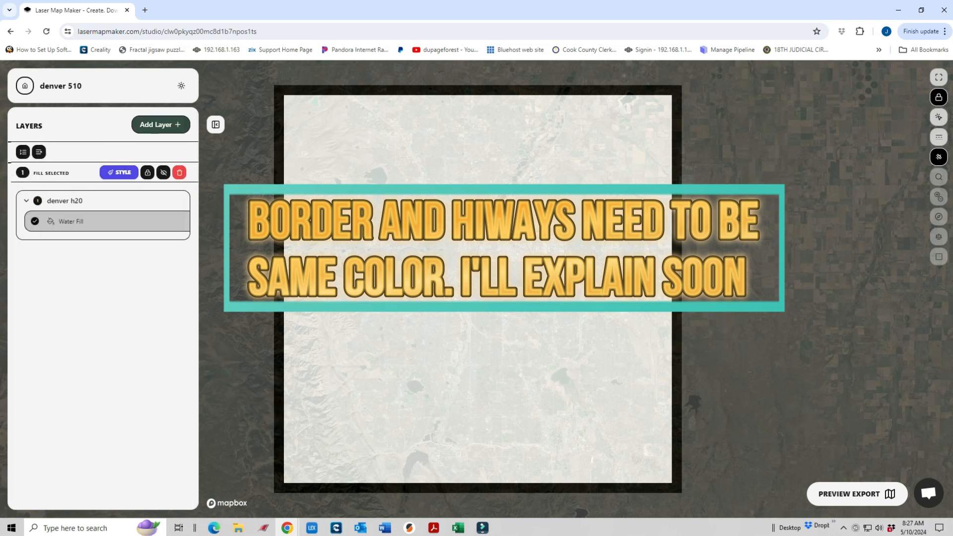
# Set the Water Fill feature's fill color to the strong blue #132AB0.
pyautogui.click(119, 173)
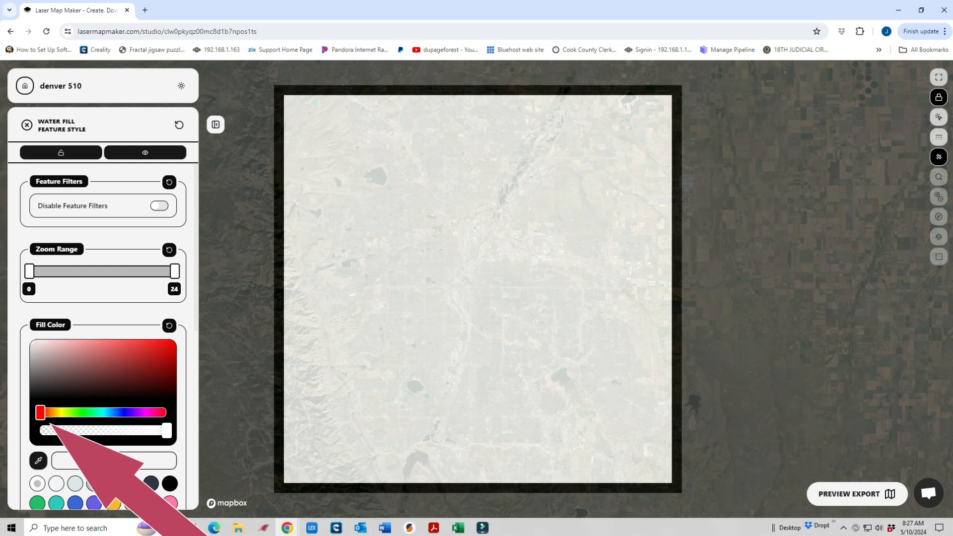
pyautogui.rightClick(43, 167)
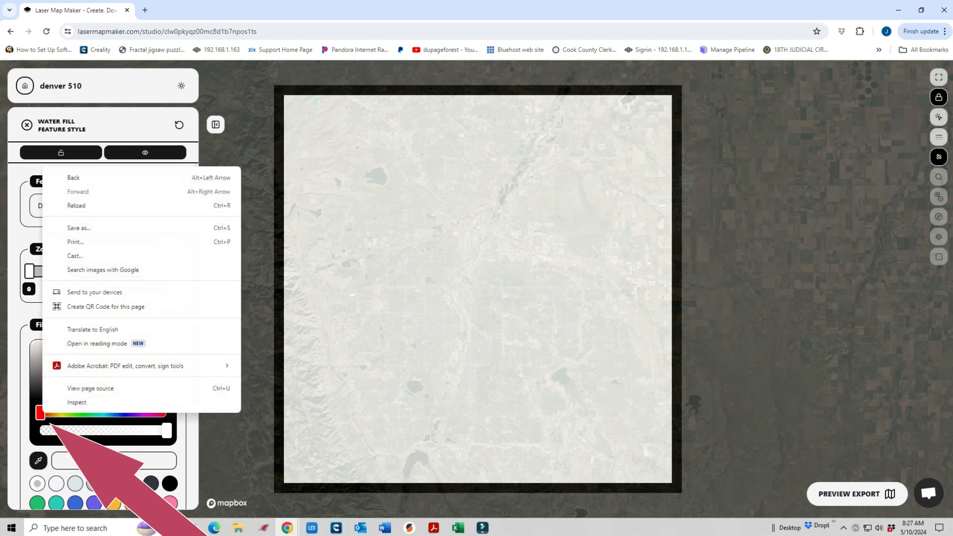
pyautogui.press('Escape')
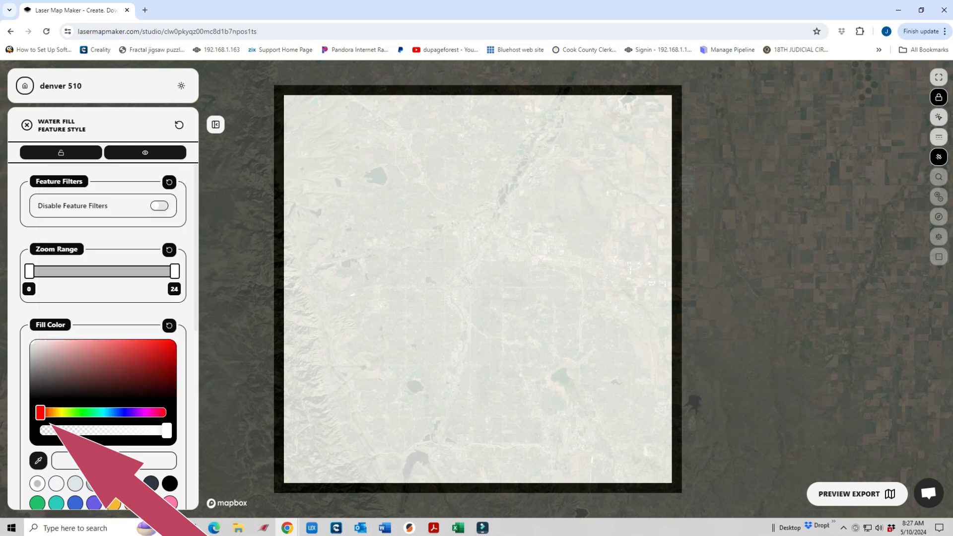
pyautogui.click(77, 366)
pyautogui.moveTo(41, 413); pyautogui.dragTo(102, 413)
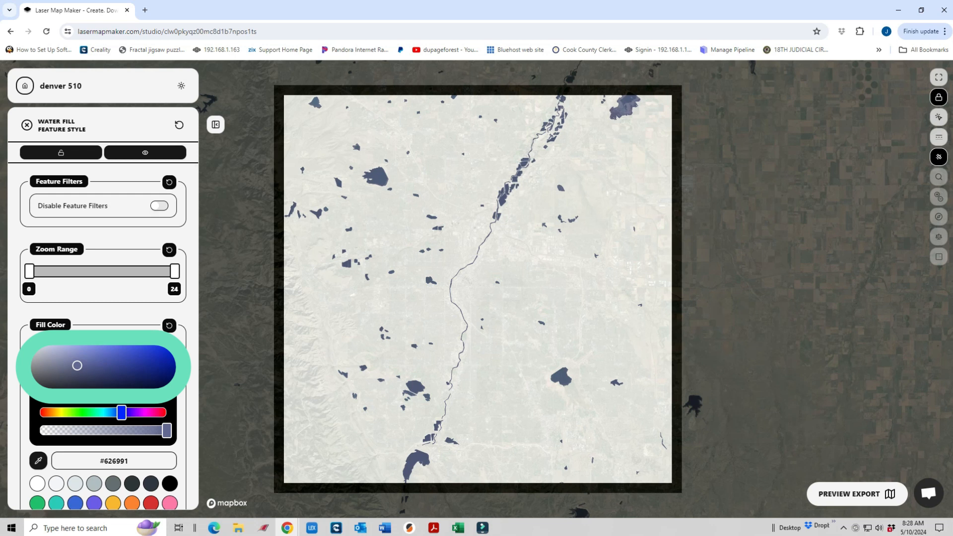
pyautogui.click(160, 357)
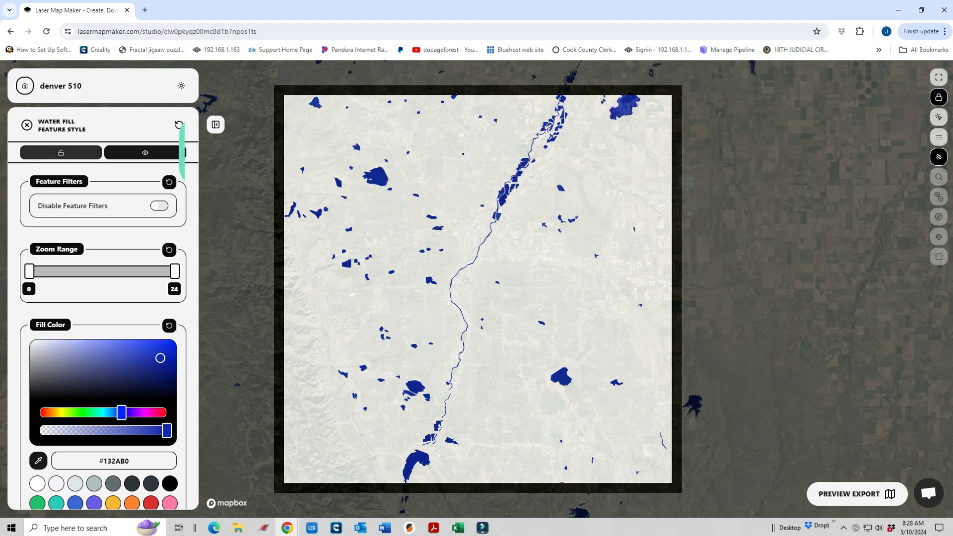
# Hide the Water Fill feature and show it again, and close its style settings.
pyautogui.click(145, 152)
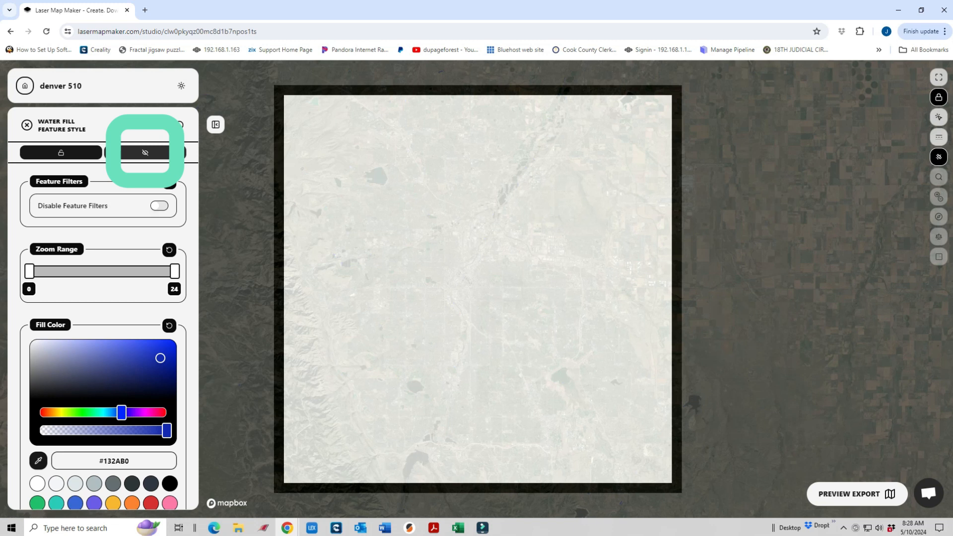
pyautogui.click(145, 152)
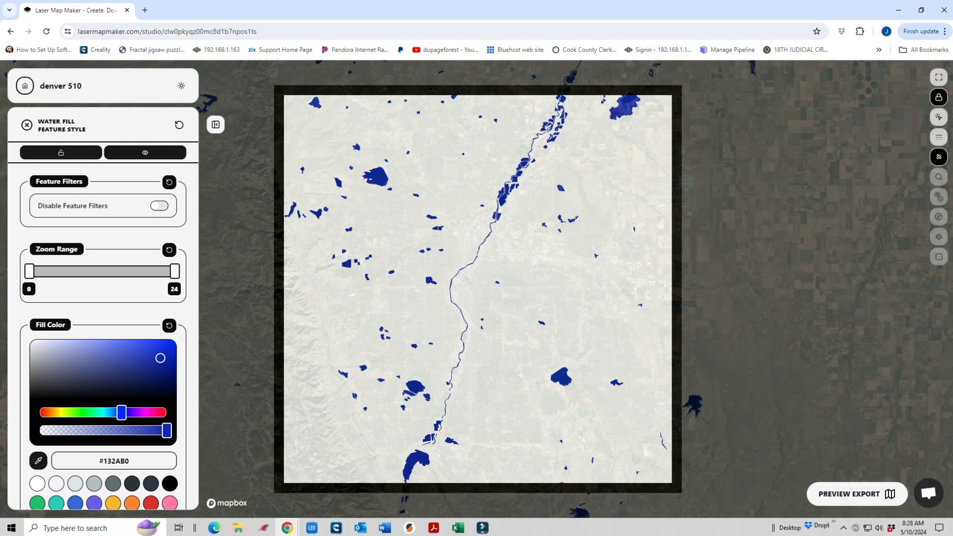
pyautogui.click(27, 125)
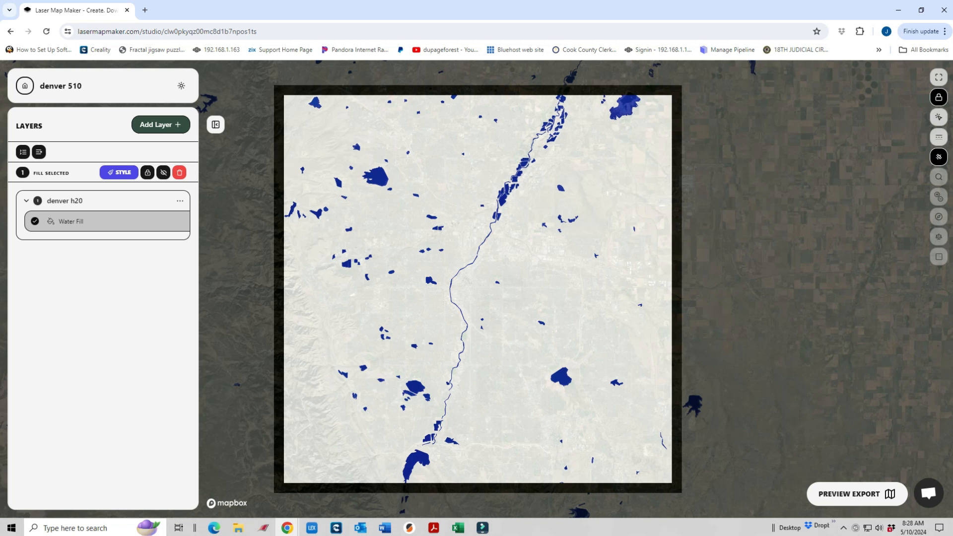
# Set the denver h20 layer's tracing strategy to Outline.
pyautogui.click(26, 201)
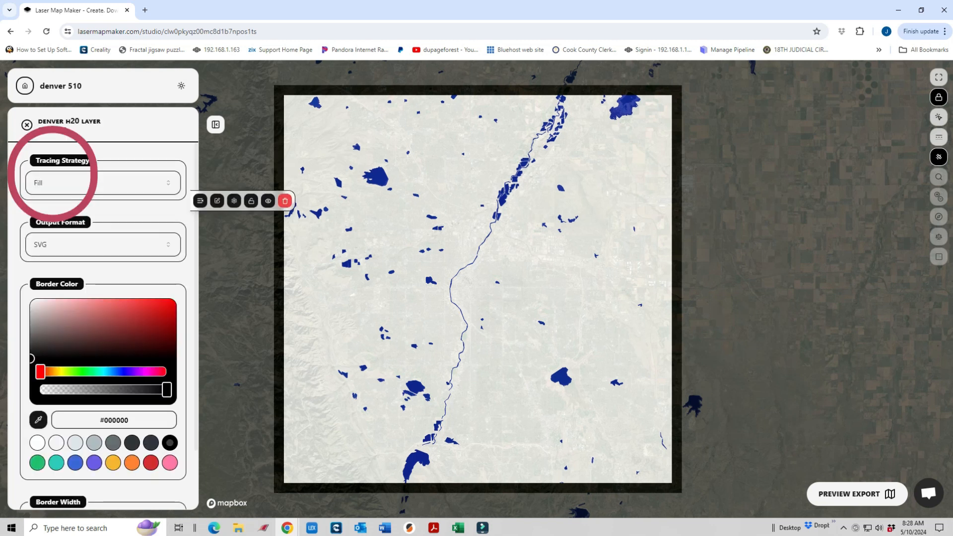
pyautogui.click(103, 183)
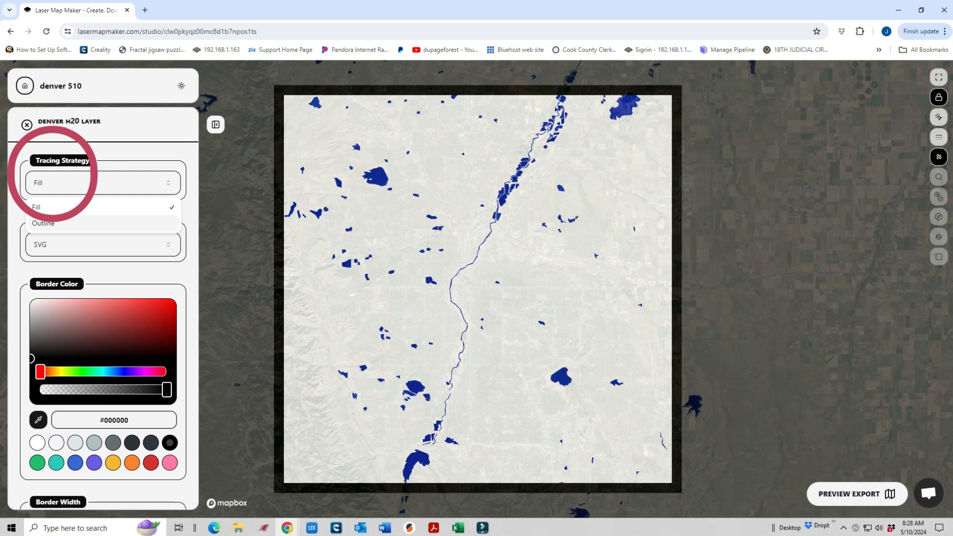
pyautogui.press('Return')
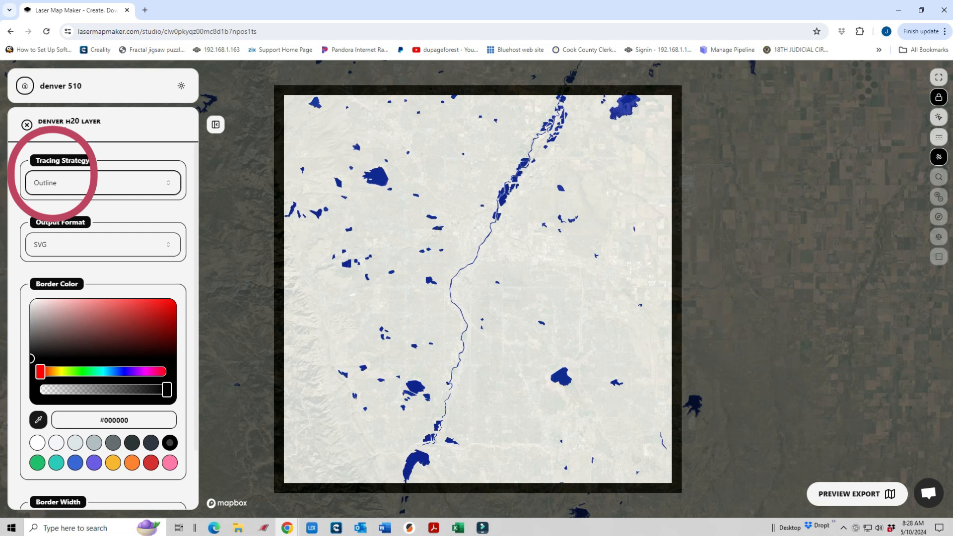
# Try border widths of 10, 15 and 80 for the denver h20 layer.
pyautogui.scroll(-2, 103, 326)
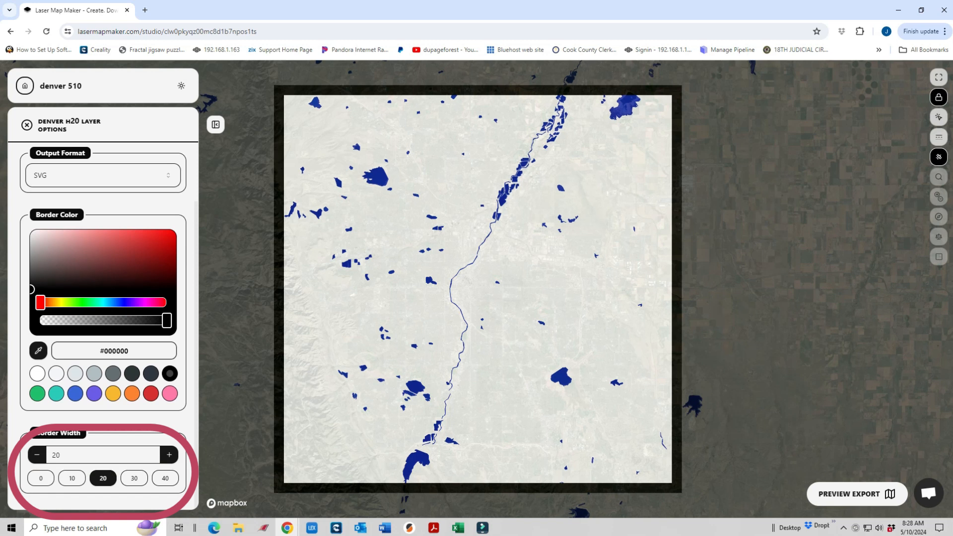
pyautogui.click(41, 478)
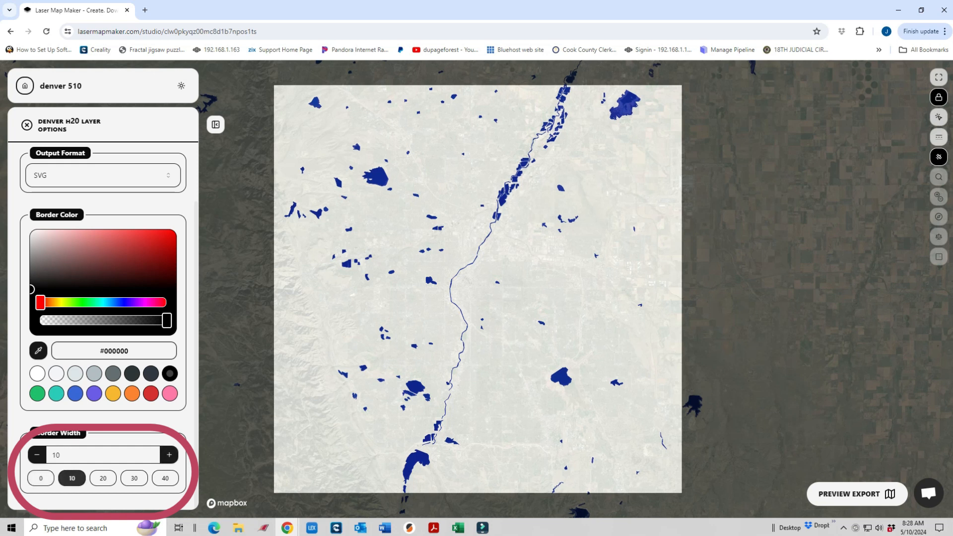
pyautogui.click(169, 455)
pyautogui.click(169, 454)
pyautogui.click(170, 455)
pyautogui.click(169, 455)
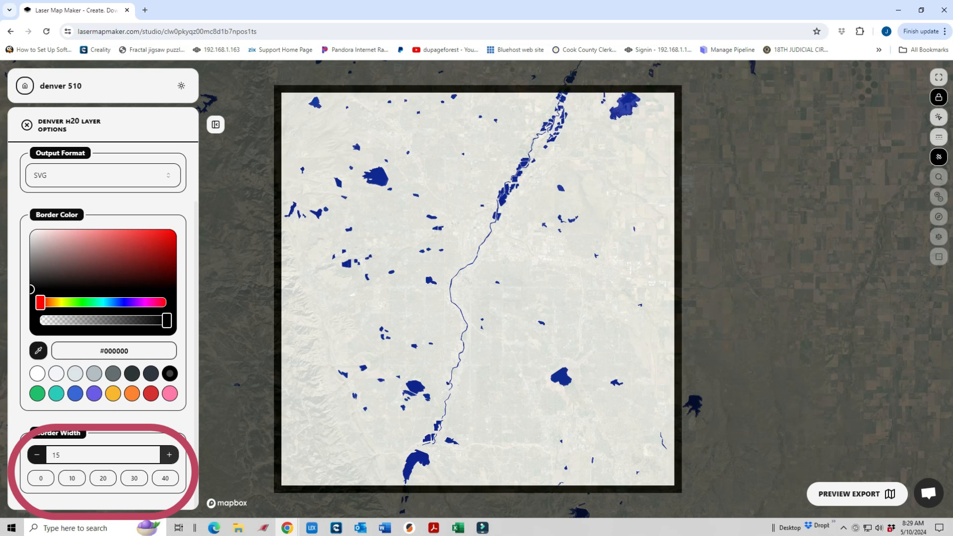
pyautogui.click(169, 455)
pyautogui.moveTo(70, 455); pyautogui.dragTo(40, 455)
pyautogui.write('80')
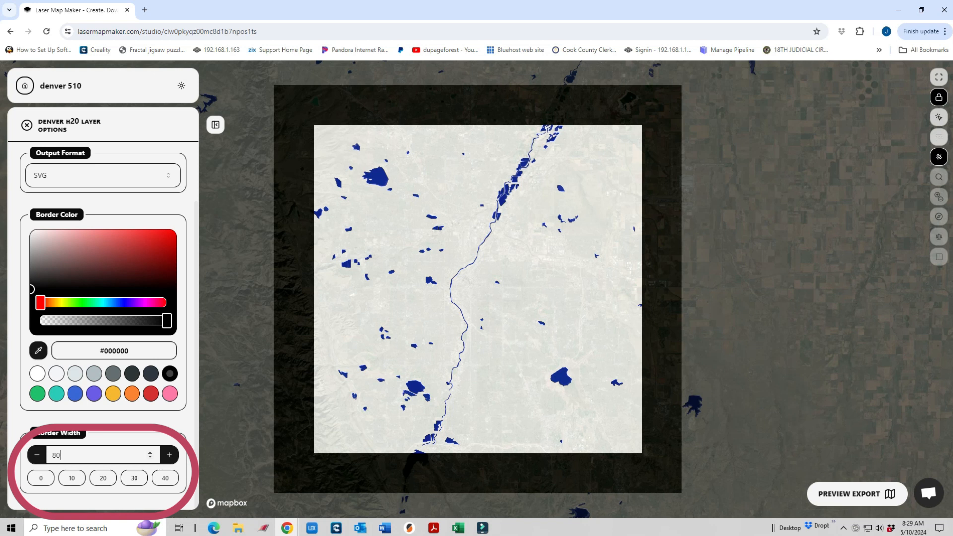
# Set the denver h20 layer's border width to 0 and close the layer options.
pyautogui.press('Tab')
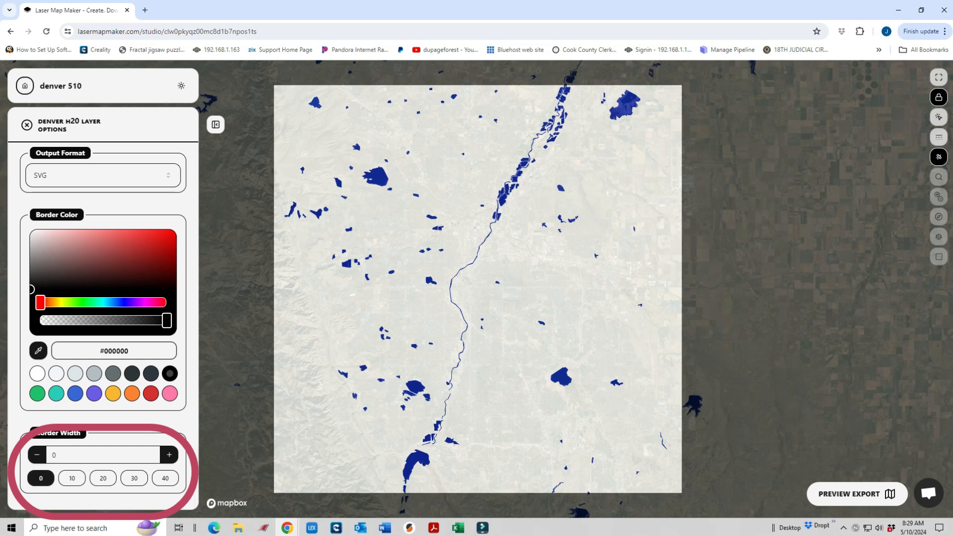
pyautogui.scroll(2, 103, 298)
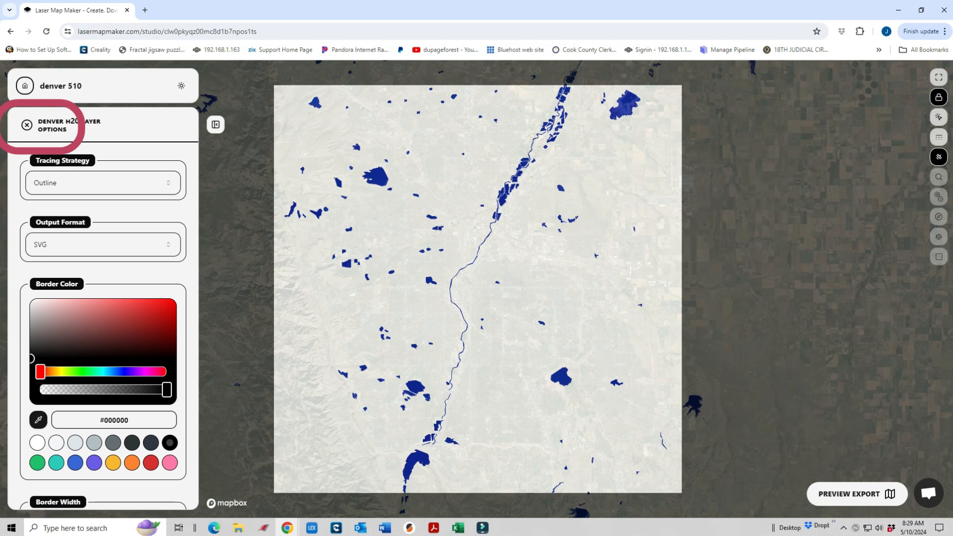
pyautogui.click(27, 125)
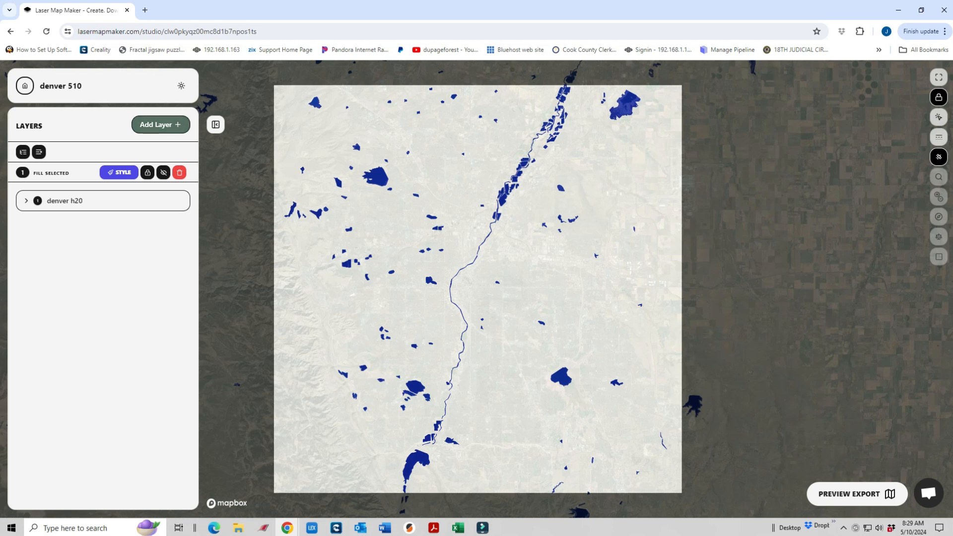
# Start a new layer named "road engrave" and expand the Roadways features under Roads.
pyautogui.click(160, 124)
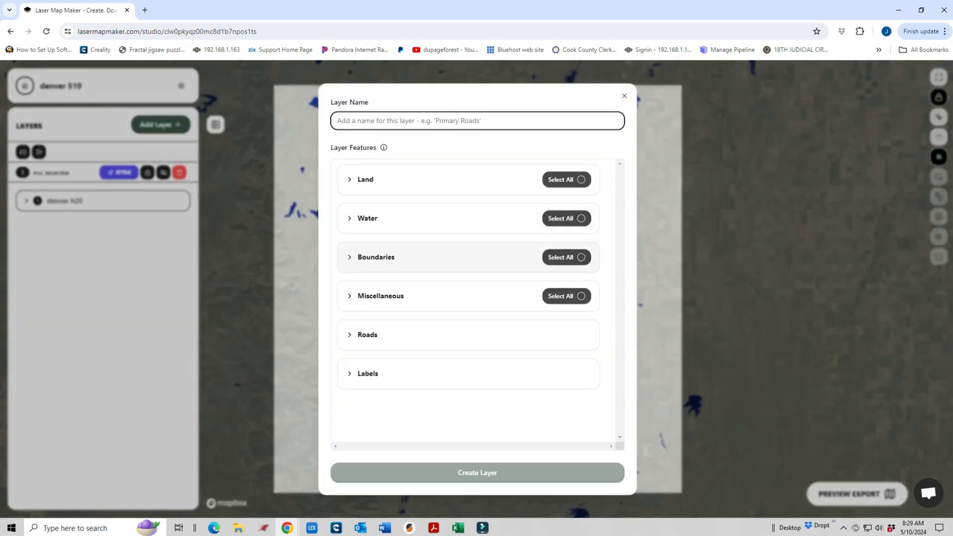
pyautogui.write('road engrave')
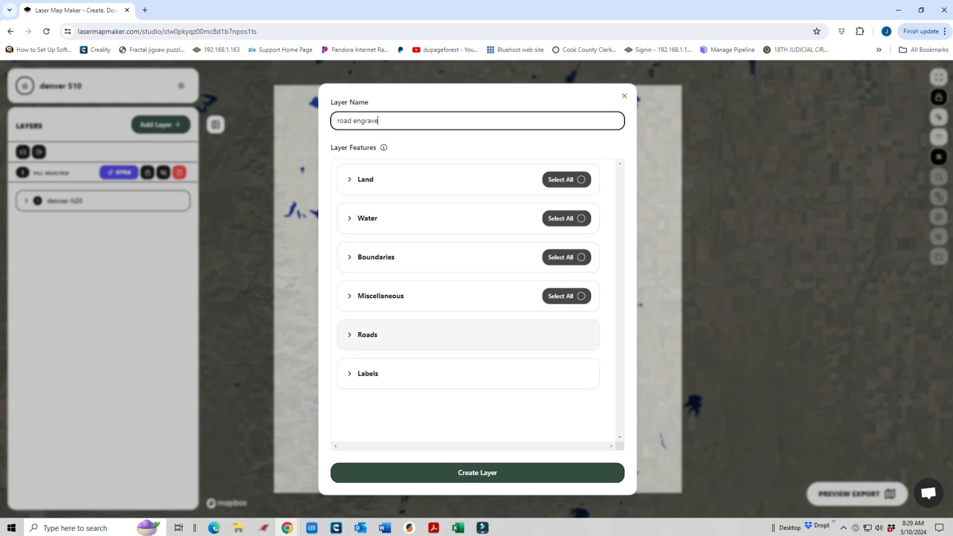
pyautogui.click(367, 335)
pyautogui.scroll(-4, 397, 238)
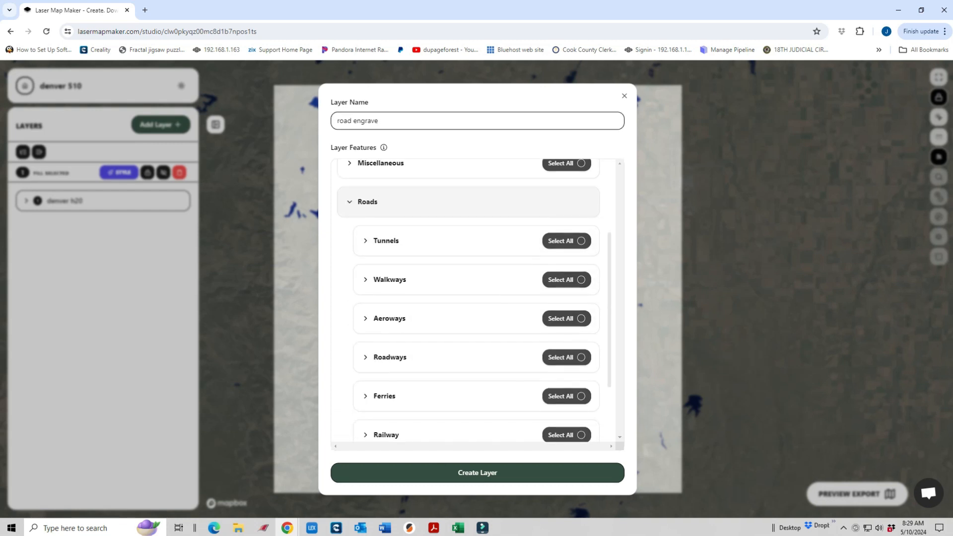
pyautogui.scroll(-1, 397, 248)
pyautogui.click(390, 259)
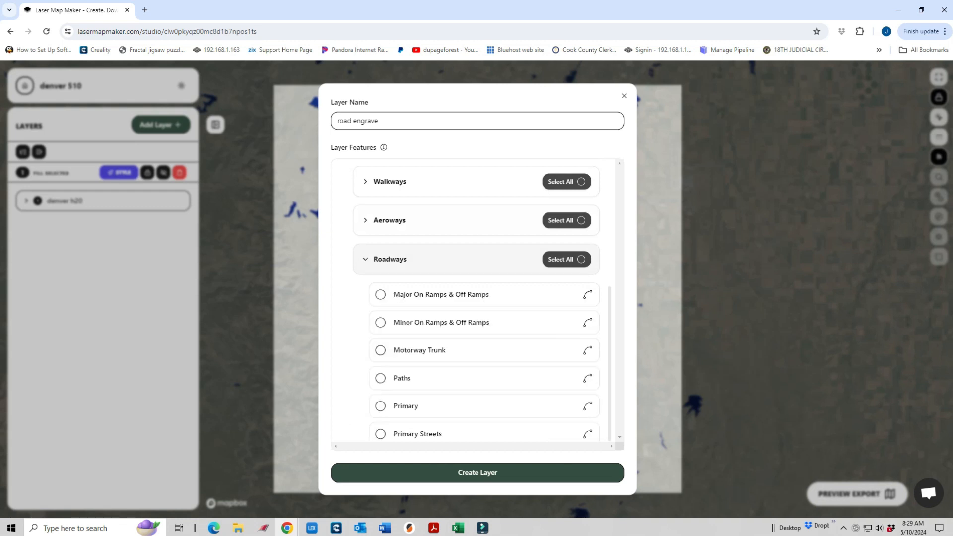
pyautogui.scroll(-3, 447, 248)
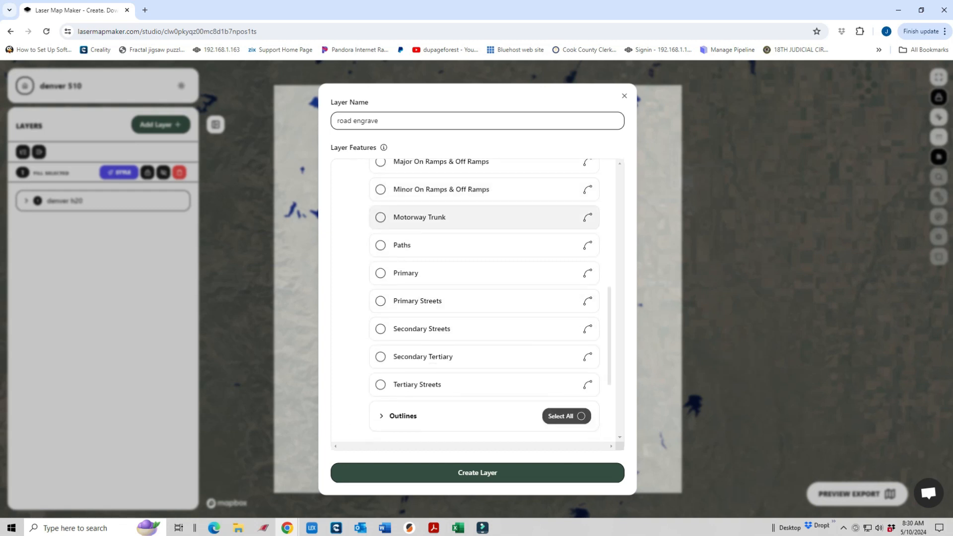
# Include Minor On Ramps & Off Ramps, Tertiary Streets, Secondary Tertiary and Secondary Streets in the road engrave layer.
pyautogui.click(381, 189)
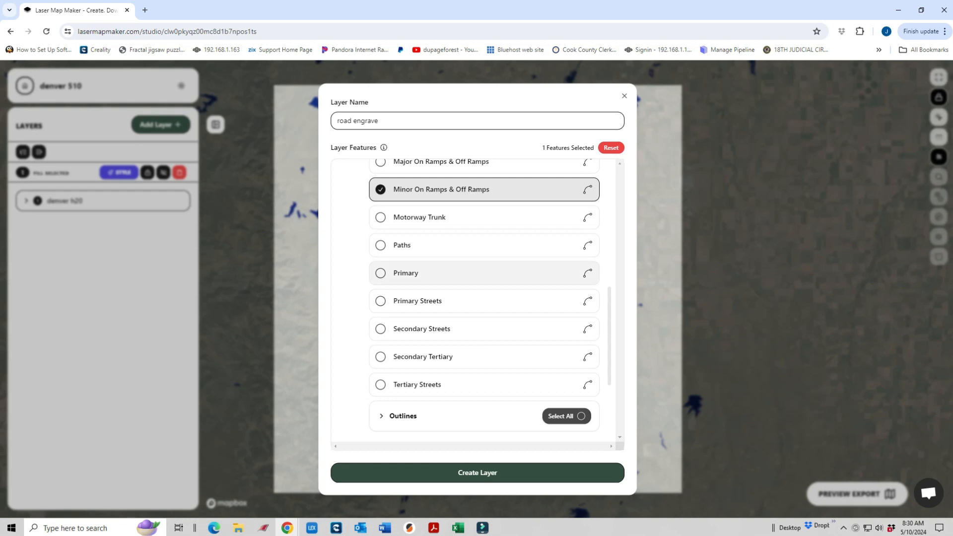
pyautogui.scroll(-3, 471, 271)
pyautogui.click(417, 252)
pyautogui.click(423, 224)
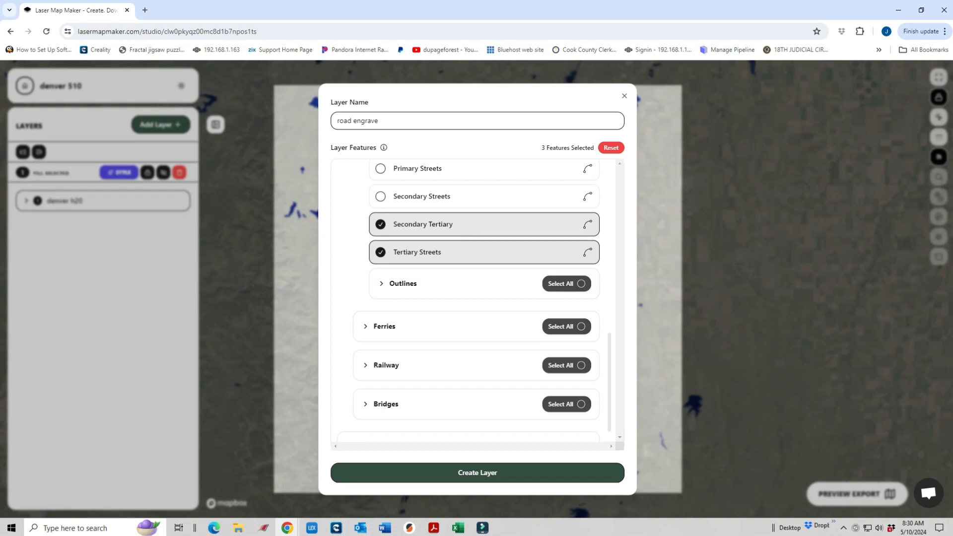
pyautogui.click(422, 197)
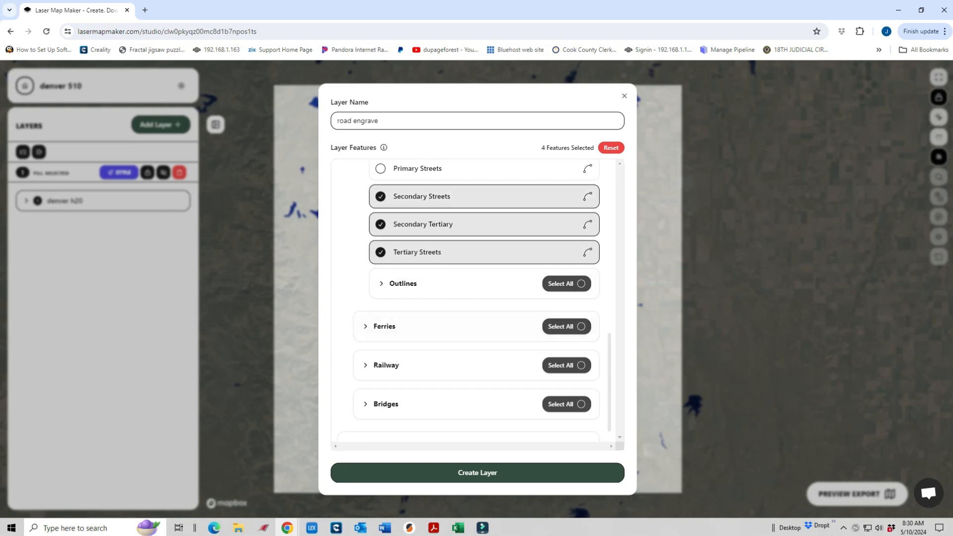
# Add the roadway outlines for Primary and Tertiary Freeways & Highways, and create the road engrave layer.
pyautogui.click(381, 284)
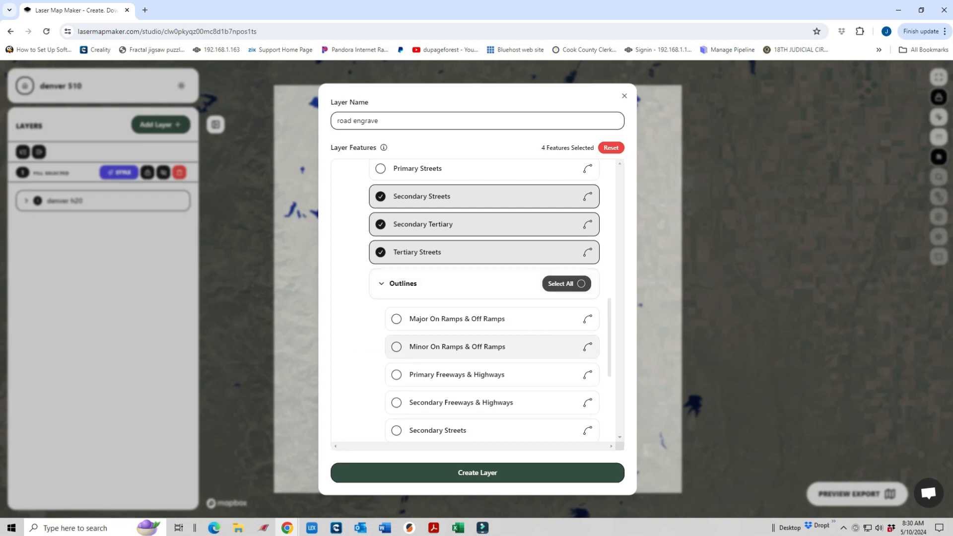
pyautogui.scroll(-2, 492, 352)
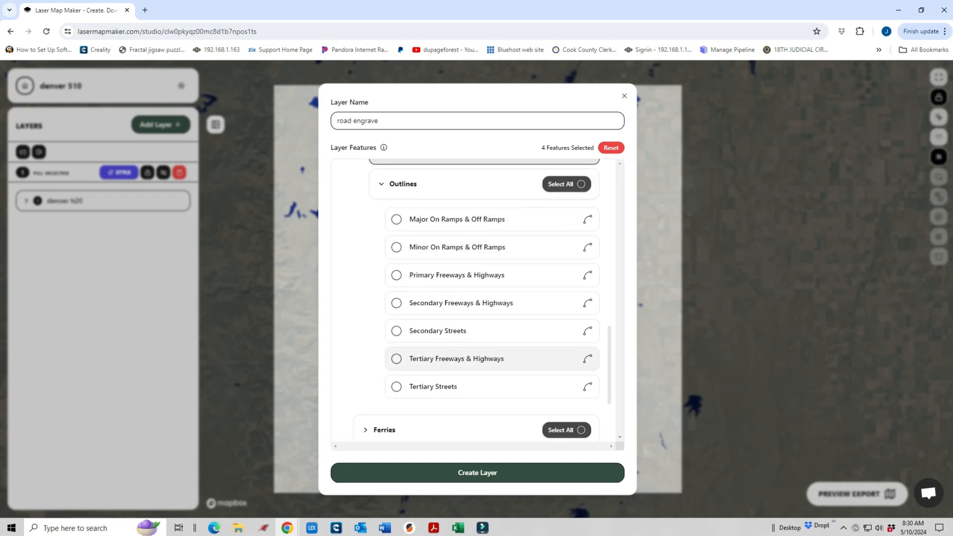
pyautogui.click(447, 275)
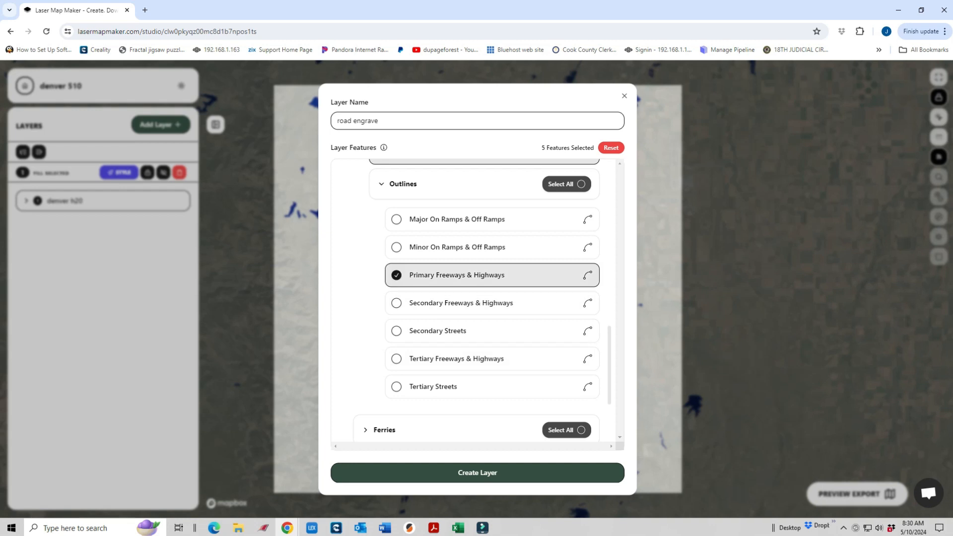
pyautogui.click(447, 358)
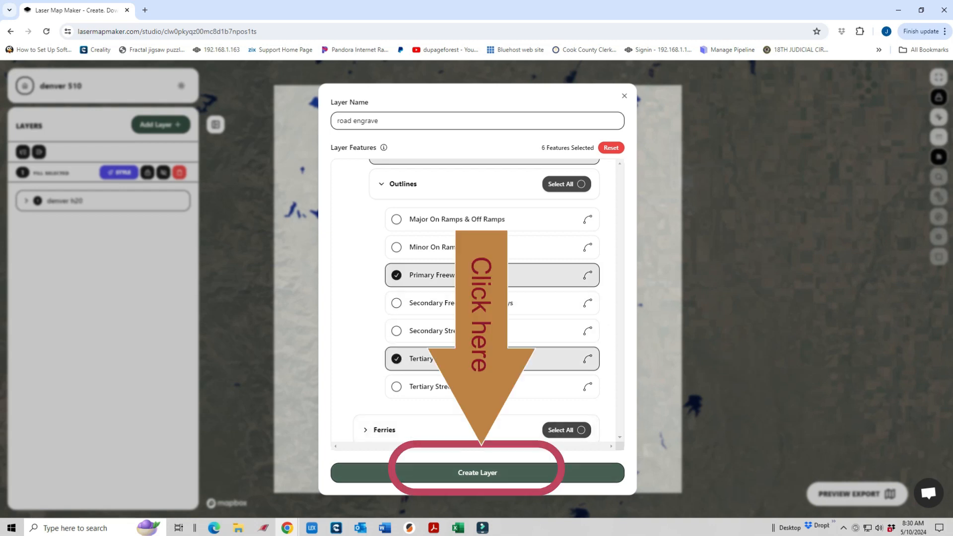
pyautogui.click(477, 472)
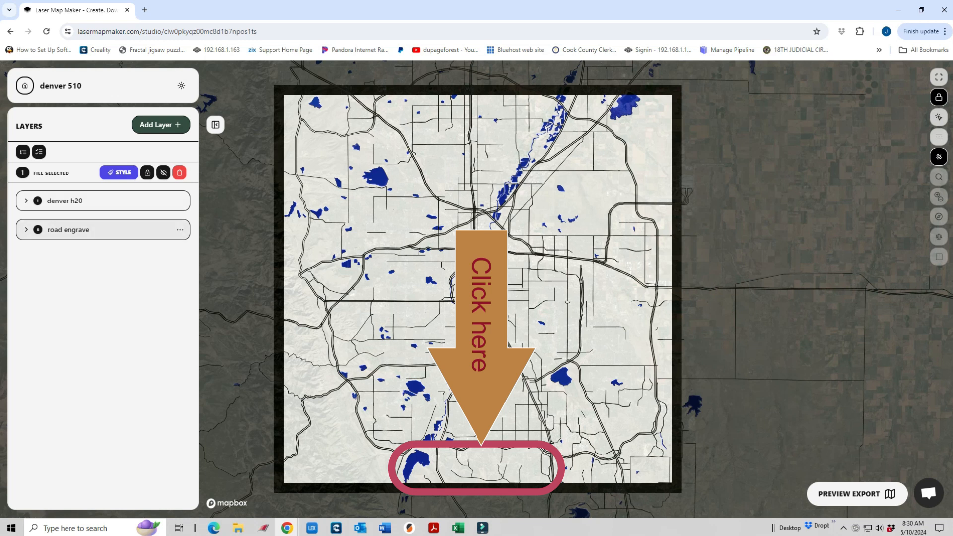
# Delete the Roadways Outlines features for Tertiary and Primary Freeways and Highways from the road engrave layer.
pyautogui.click(26, 230)
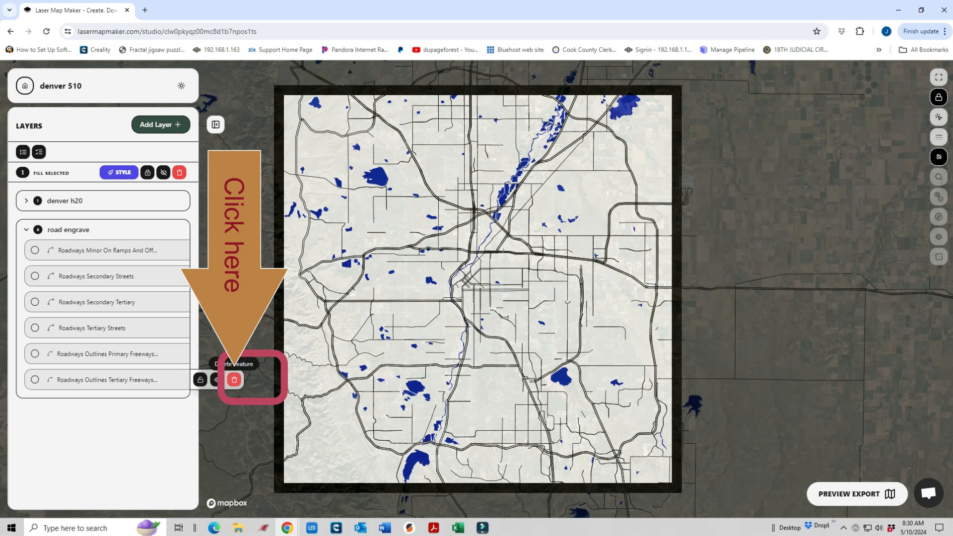
pyautogui.click(235, 380)
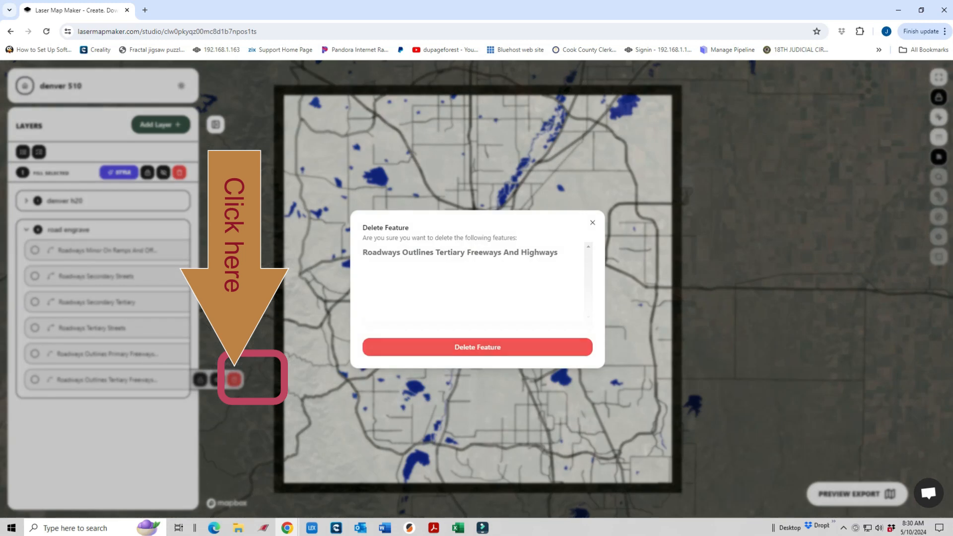
pyautogui.click(477, 347)
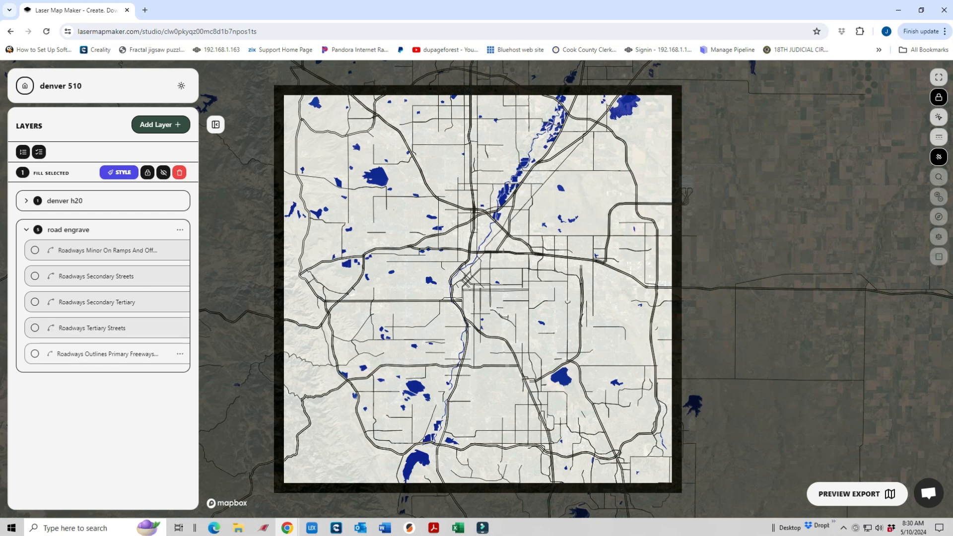
pyautogui.click(234, 354)
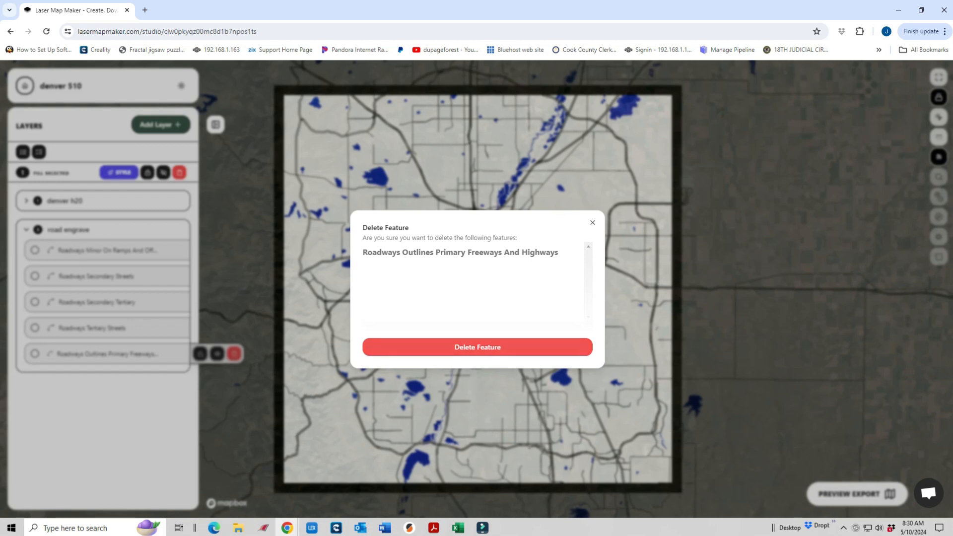
pyautogui.click(478, 347)
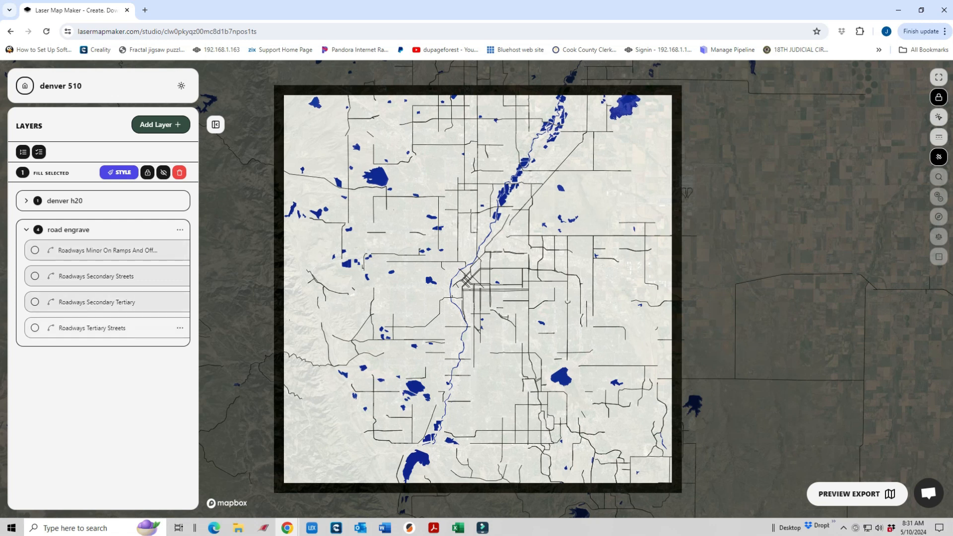
# Delete the Roadways Tertiary Streets feature from the road engrave layer.
pyautogui.click(180, 328)
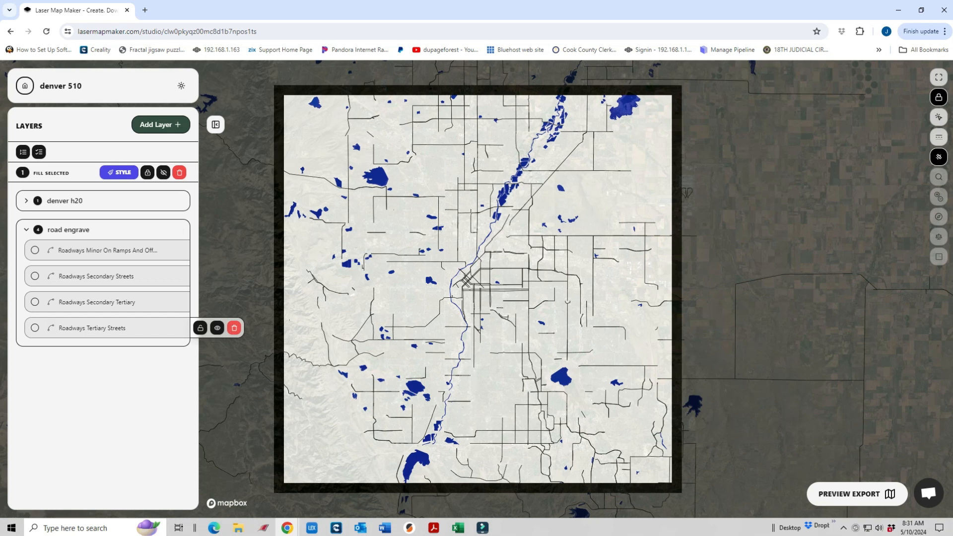
pyautogui.click(234, 327)
pyautogui.click(477, 346)
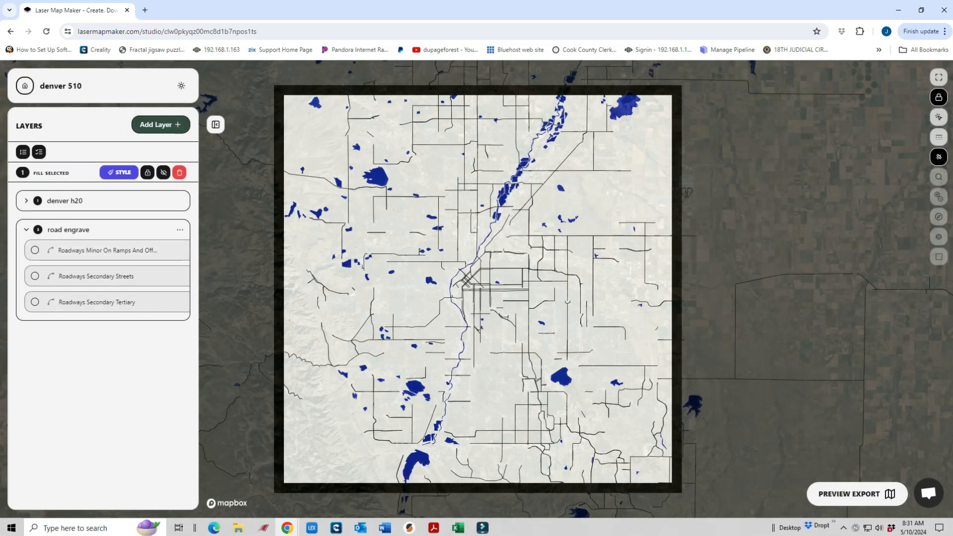
# Edit the road engrave layer's included features and add Major On Ramps & Off Ramps from the Tunnels group under Roads.
pyautogui.click(180, 230)
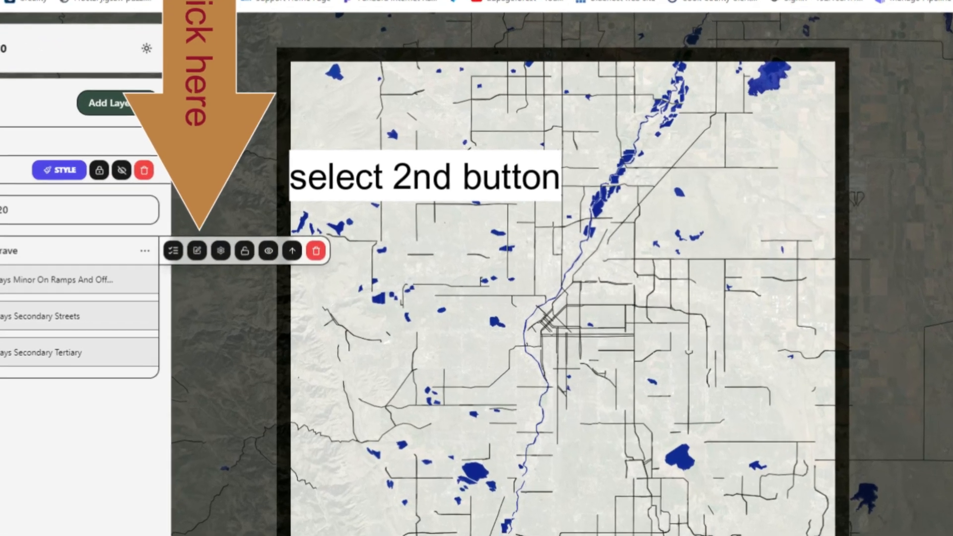
pyautogui.click(197, 250)
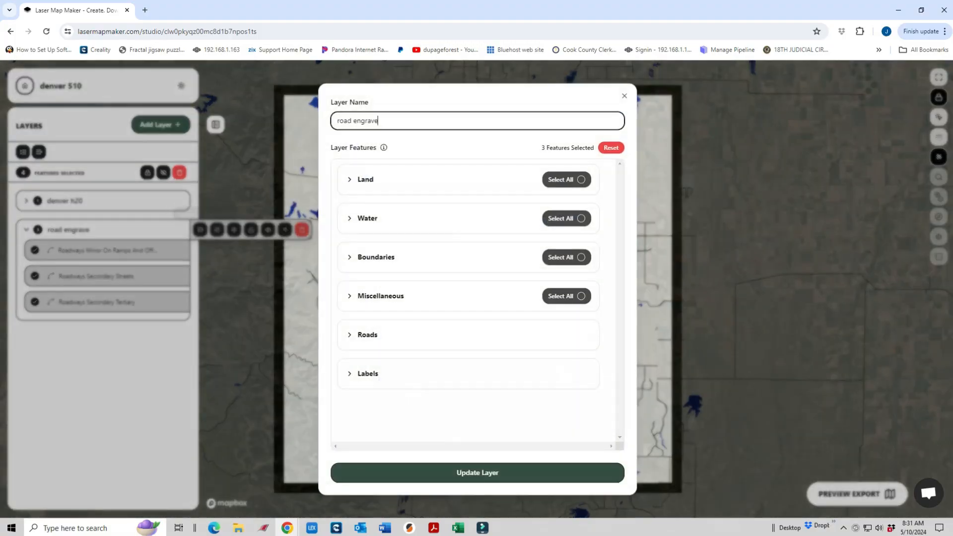
pyautogui.click(367, 335)
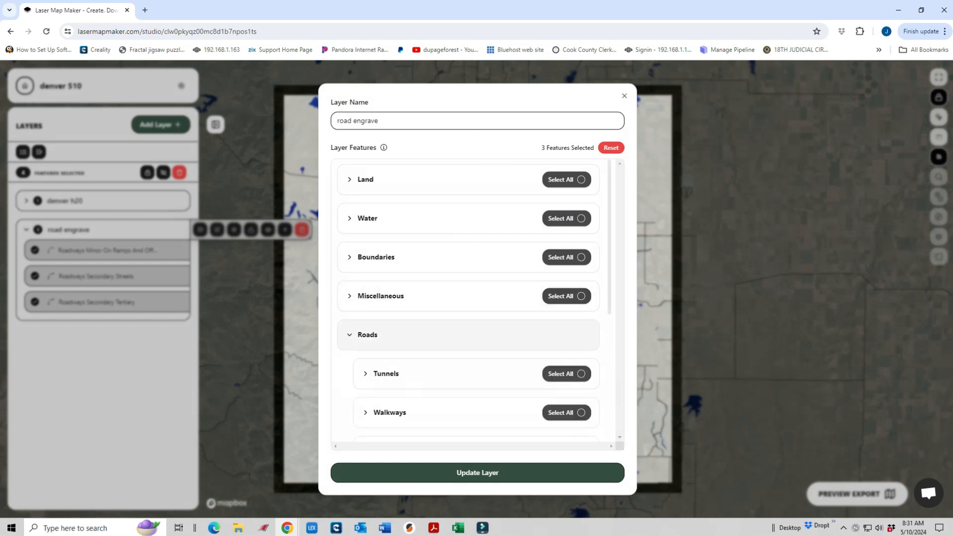
pyautogui.scroll(-3, 467, 348)
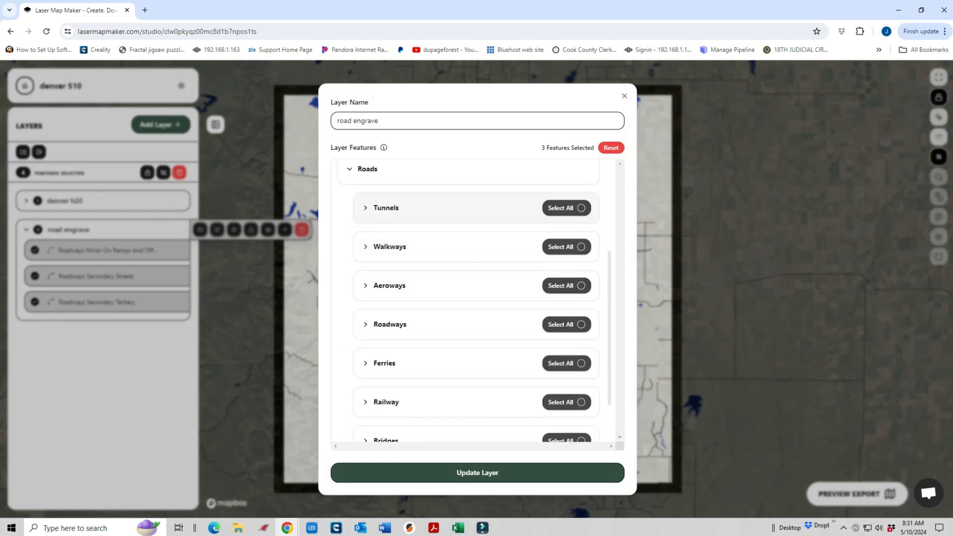
pyautogui.click(447, 207)
pyautogui.click(380, 243)
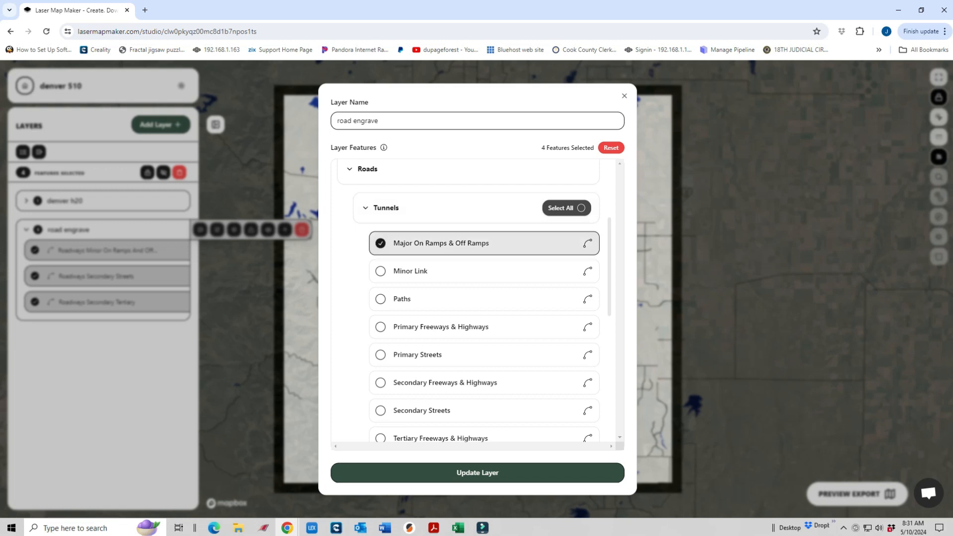
# Add Tertiary Streets from the Roadways group to the road engrave layer and update the layer.
pyautogui.scroll(-7, 477, 333)
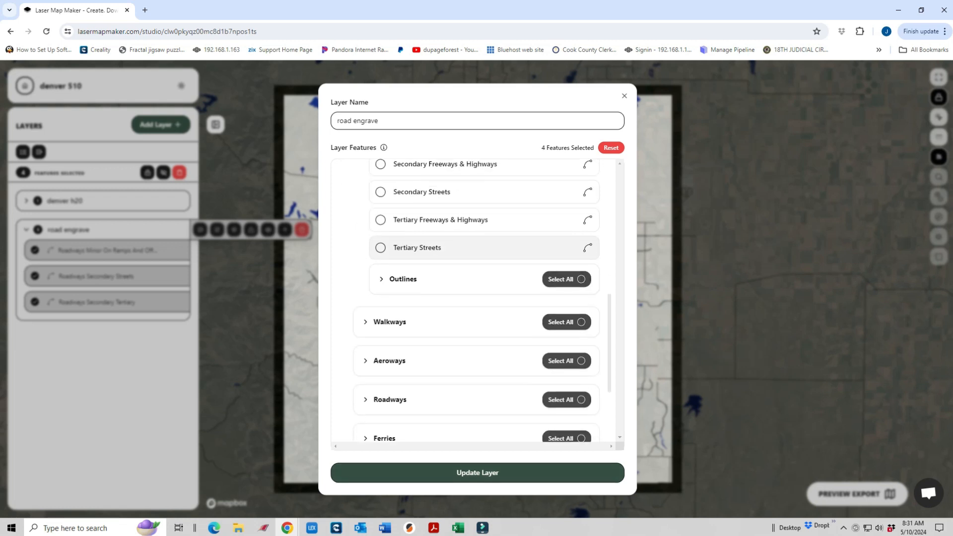
pyautogui.click(389, 258)
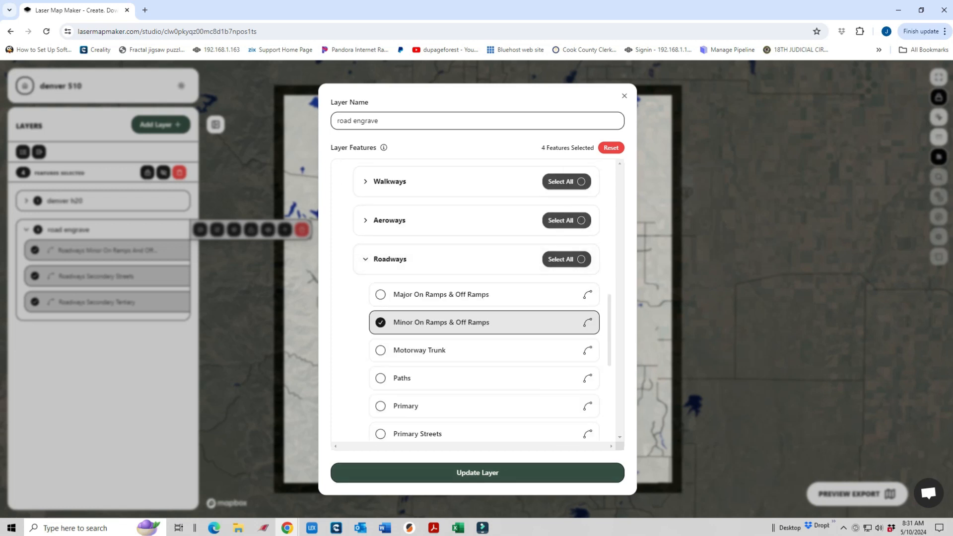
pyautogui.scroll(-3, 477, 298)
pyautogui.click(381, 352)
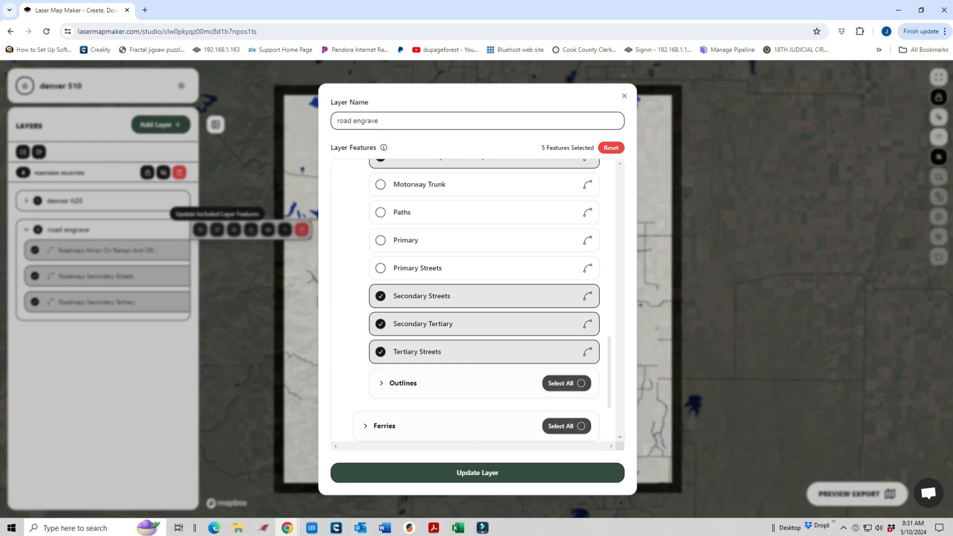
pyautogui.click(478, 473)
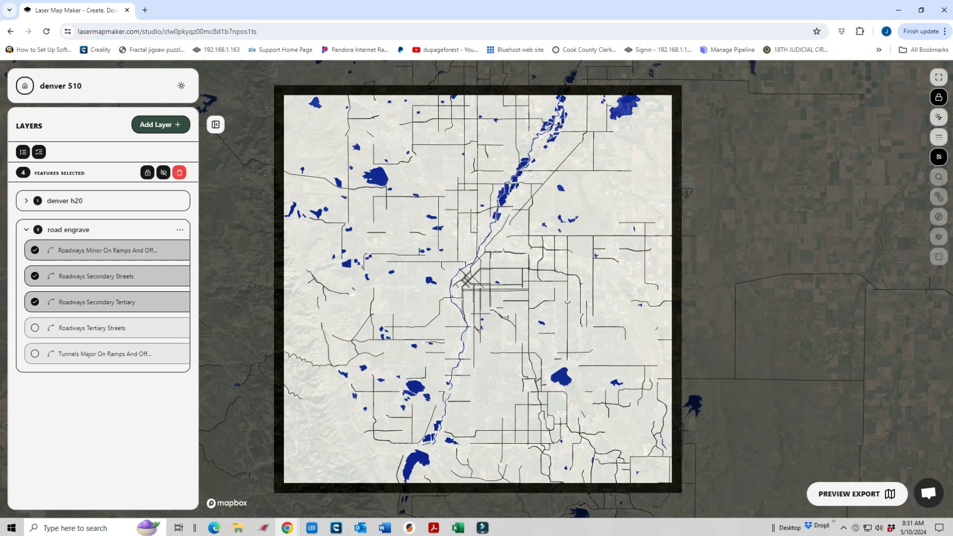
# Set the road engrave layer's border width to 0, close its options and collapse the layer.
pyautogui.click(234, 229)
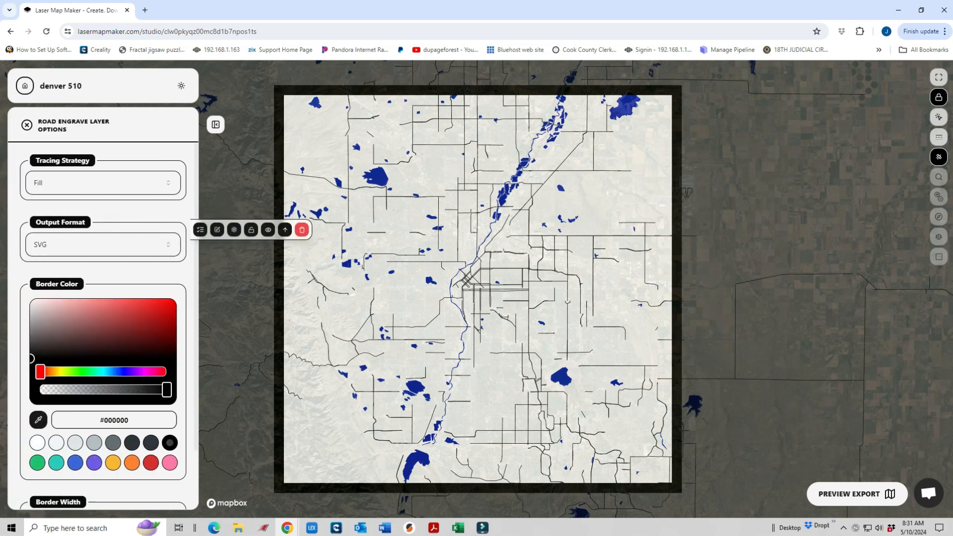
pyautogui.scroll(-1, 103, 322)
pyautogui.click(38, 455)
pyautogui.click(37, 455)
pyautogui.click(37, 455)
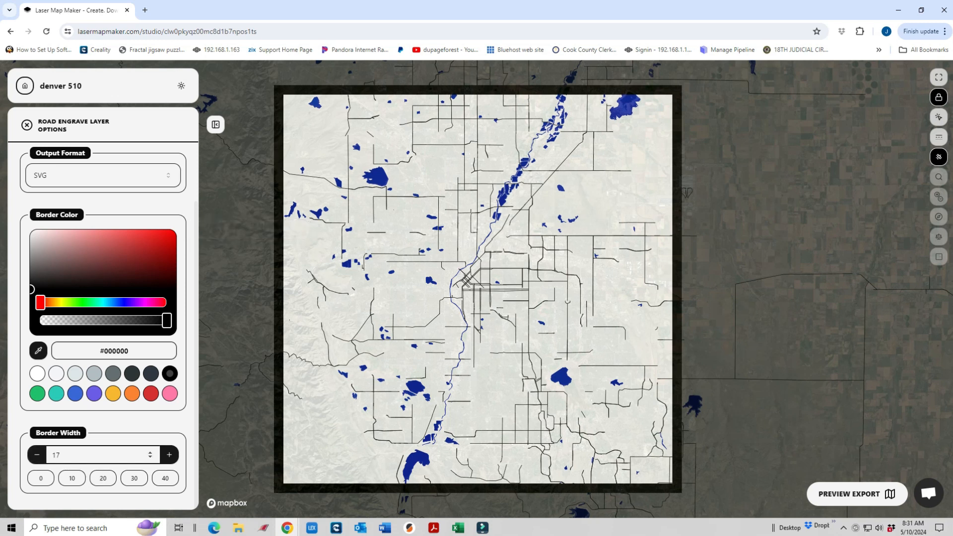
pyautogui.click(41, 478)
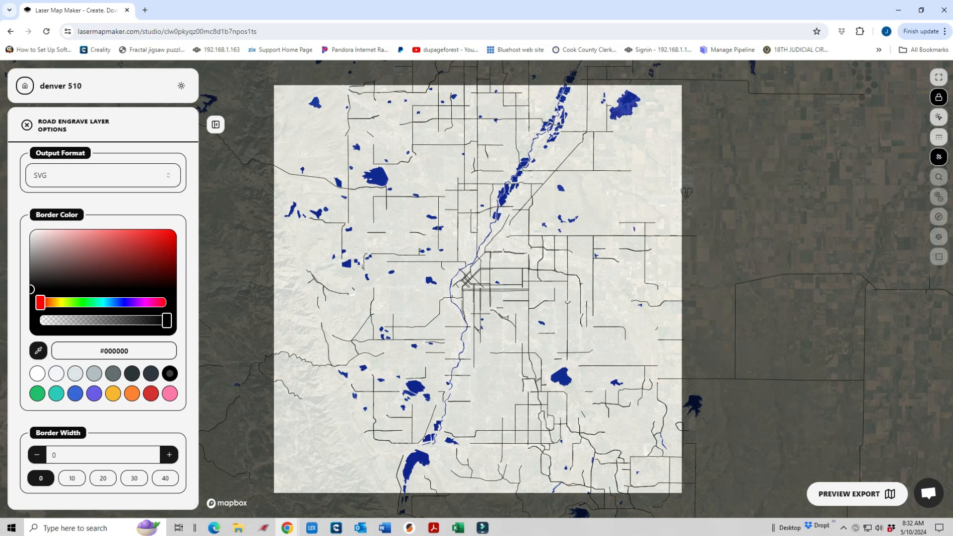
pyautogui.click(27, 125)
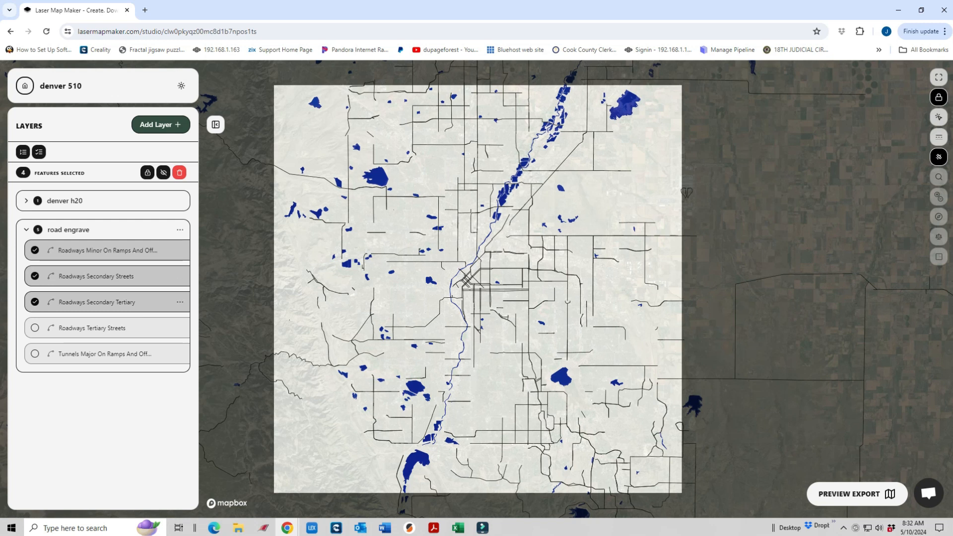
pyautogui.click(26, 230)
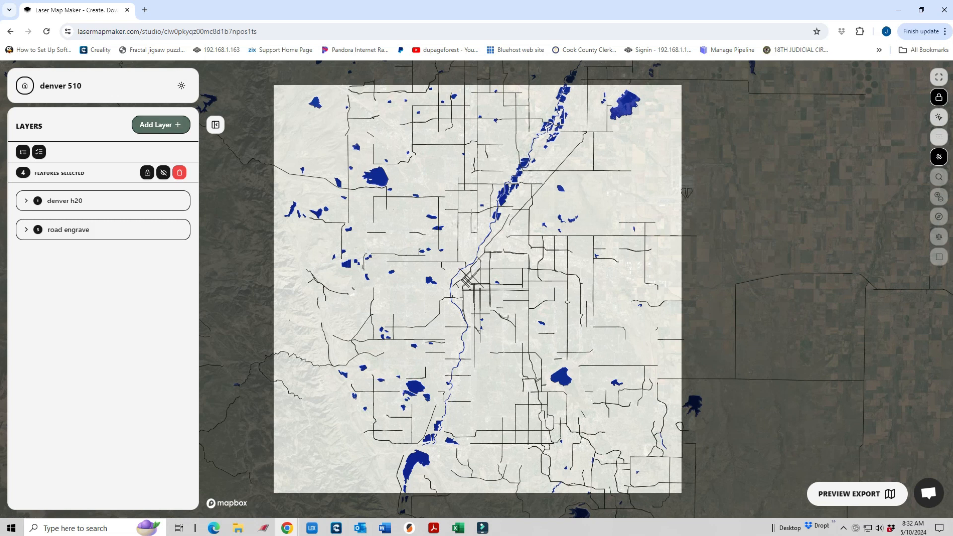
# Start a new layer named "road top layer" and expand the Roadways features under Roads.
pyautogui.click(159, 124)
pyautogui.click(397, 120)
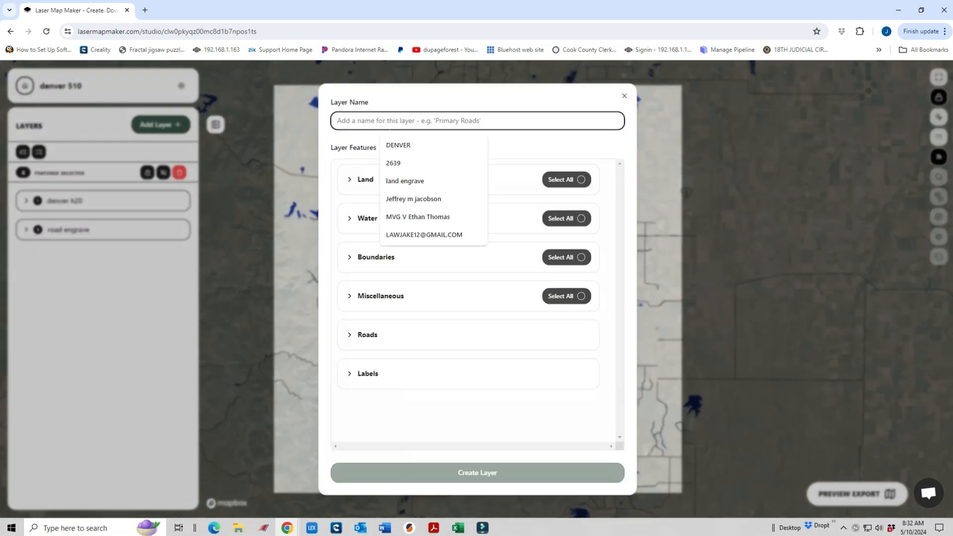
pyautogui.write('road')
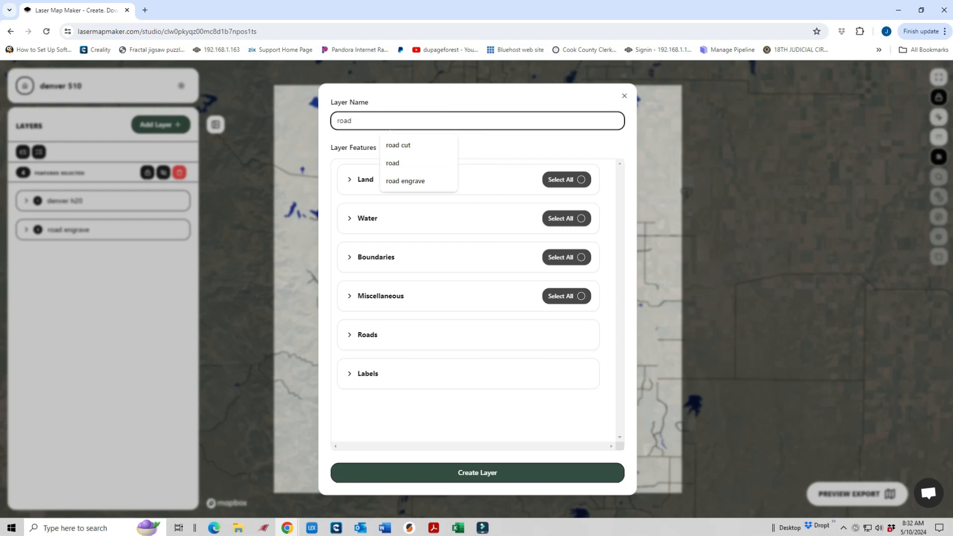
pyautogui.write('top layer')
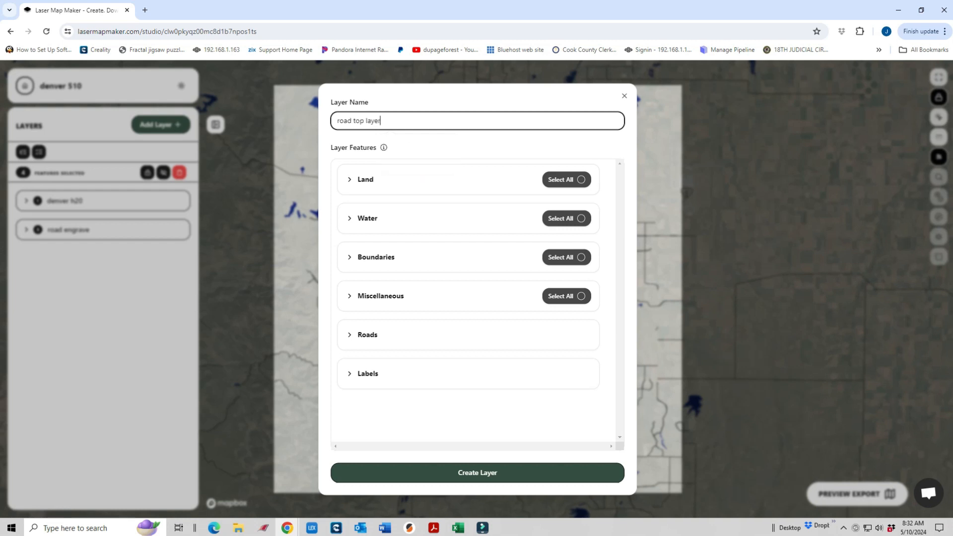
pyautogui.click(367, 335)
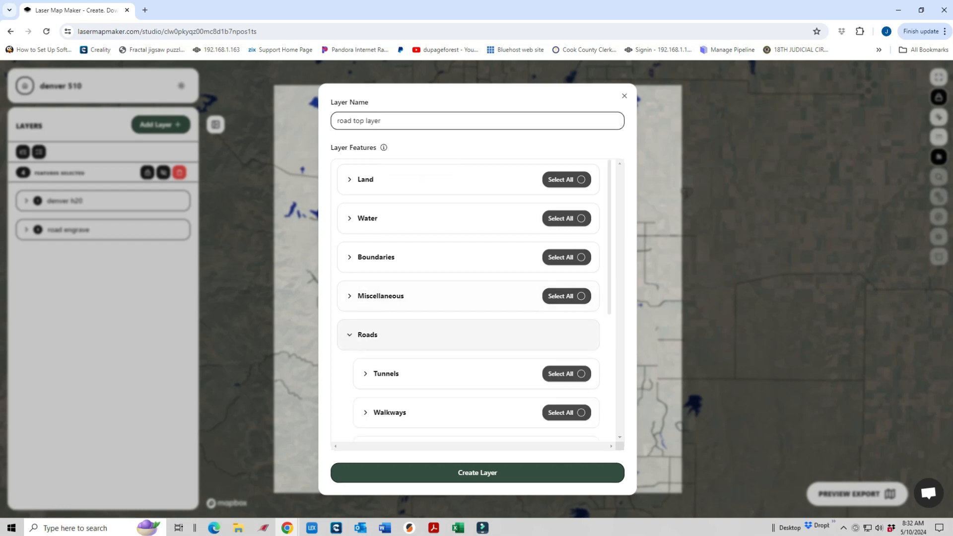
pyautogui.scroll(-3, 397, 368)
pyautogui.click(390, 324)
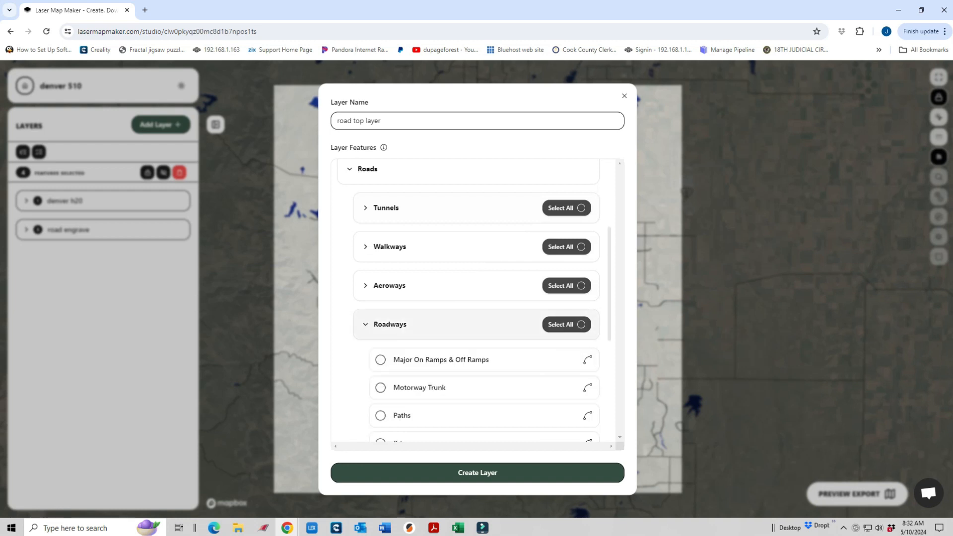
# Include the Roadways features Major On Ramps & Off Ramps, Motorway Trunk and Primary in the road top layer.
pyautogui.scroll(-3, 447, 248)
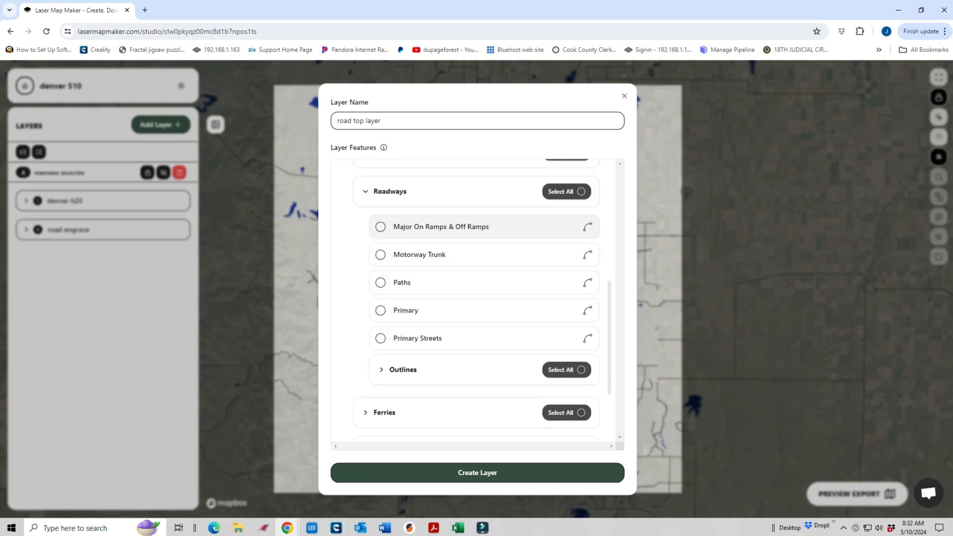
pyautogui.click(381, 227)
pyautogui.click(380, 254)
pyautogui.scroll(-2, 397, 311)
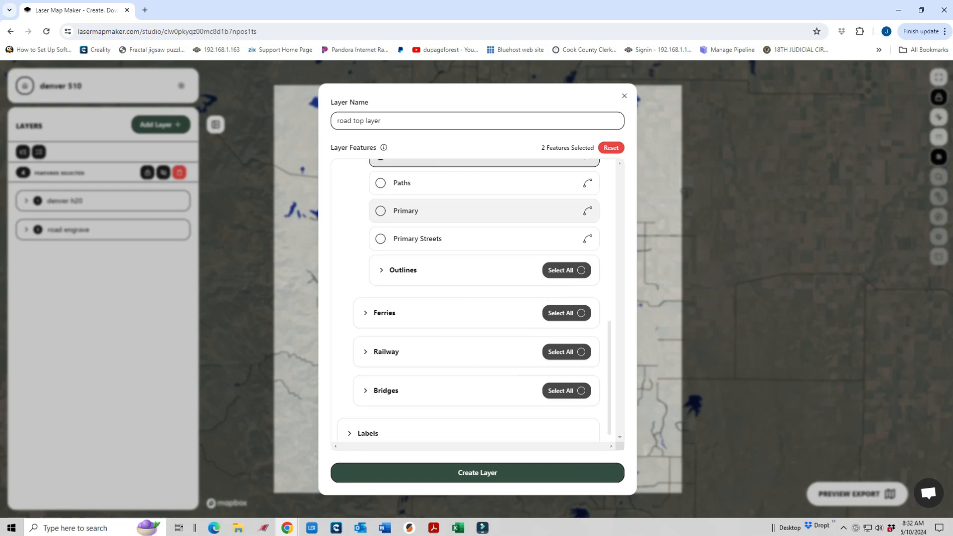
pyautogui.click(381, 211)
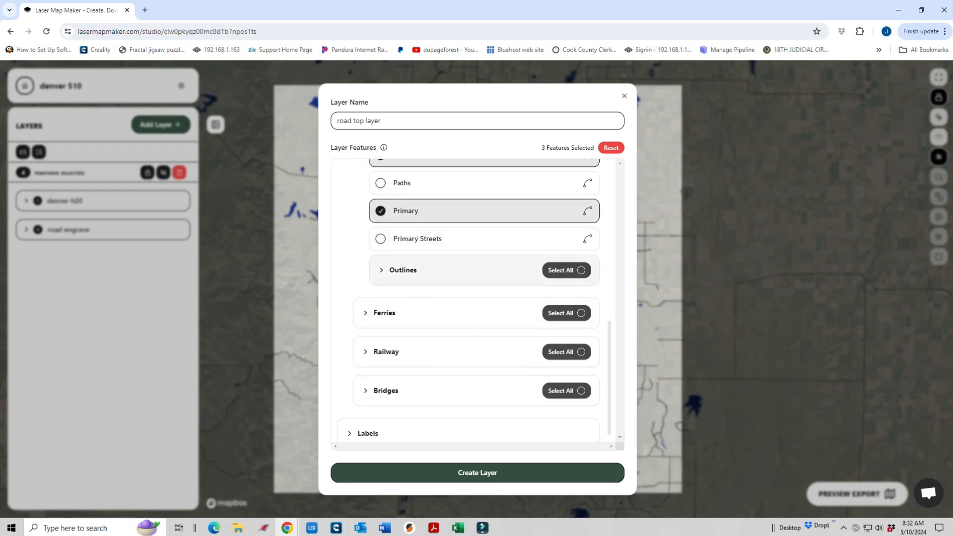
# Add the roadway outlines for Major On Ramps & Off Ramps and Primary and Secondary Freeways & Highways, and create the road top layer.
pyautogui.click(382, 271)
pyautogui.click(396, 305)
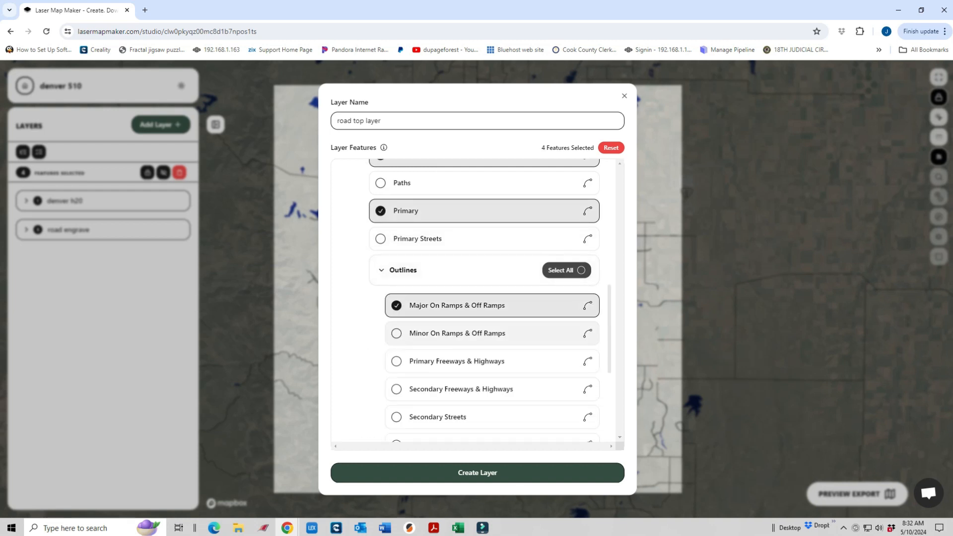
pyautogui.click(396, 362)
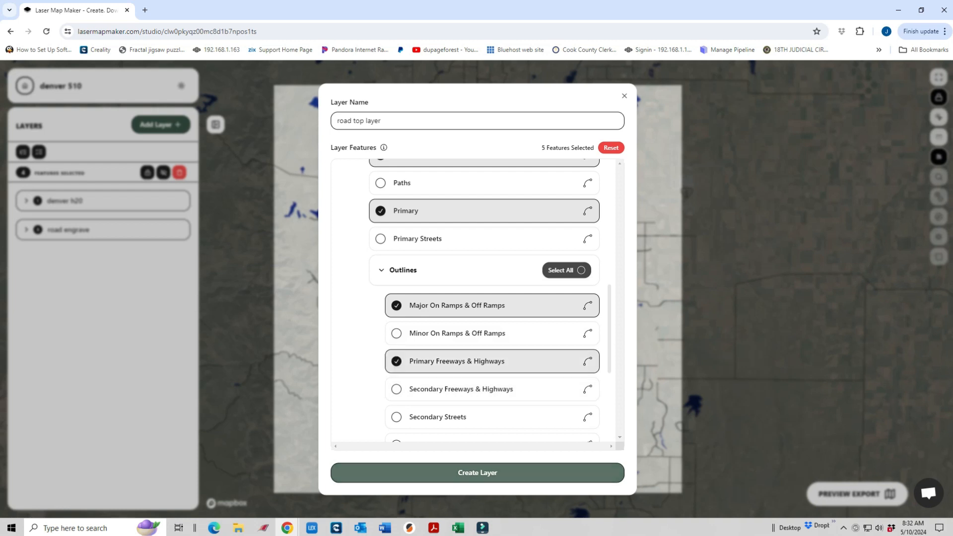
pyautogui.click(396, 389)
pyautogui.click(478, 473)
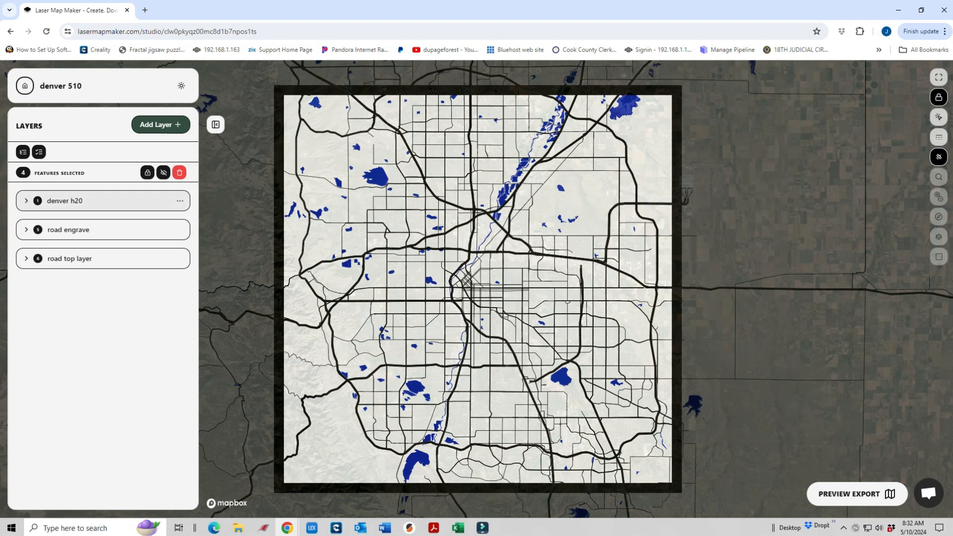
# Hide the denver h20 and road engrave layers on the map.
pyautogui.click(180, 200)
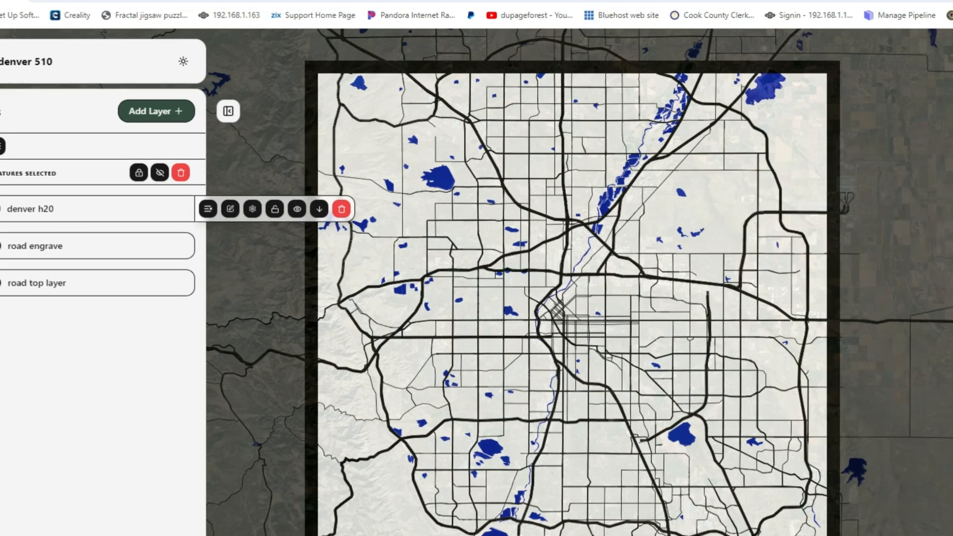
pyautogui.click(278, 204)
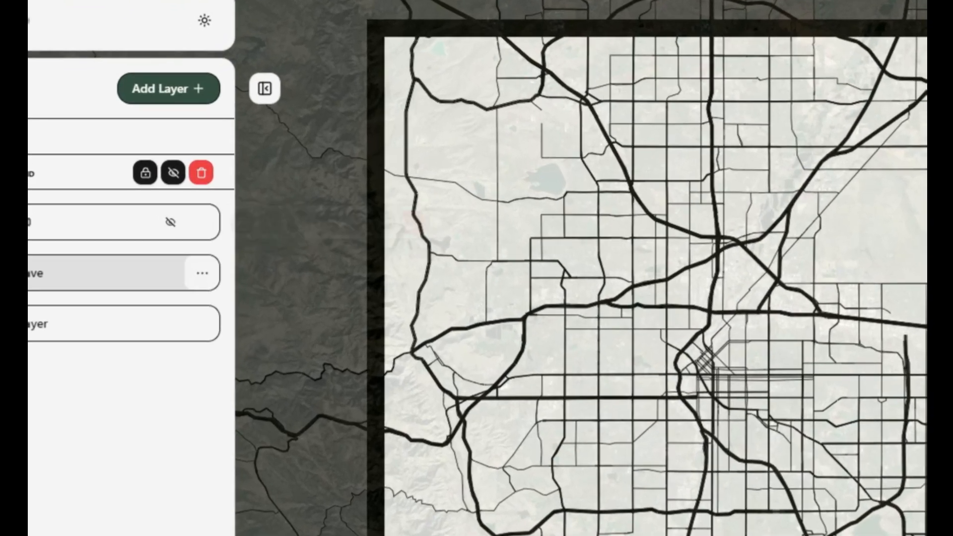
pyautogui.click(202, 273)
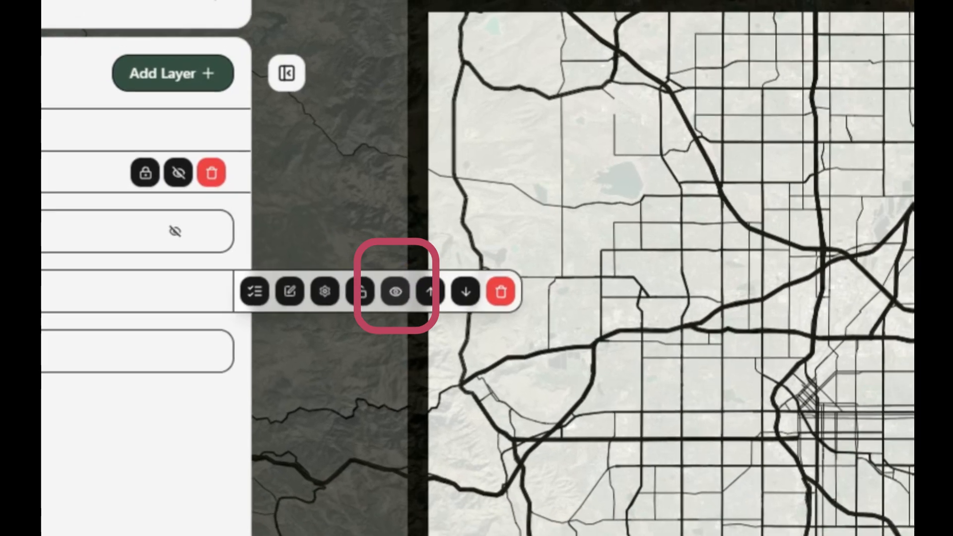
pyautogui.click(415, 300)
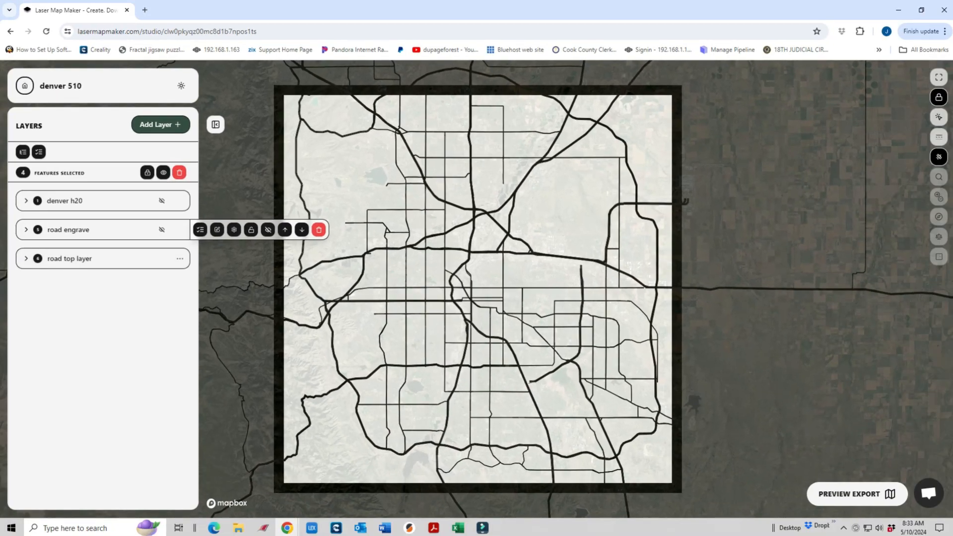
# Open the road top layer's options and try magenta #951F67 as its border color.
pyautogui.click(179, 259)
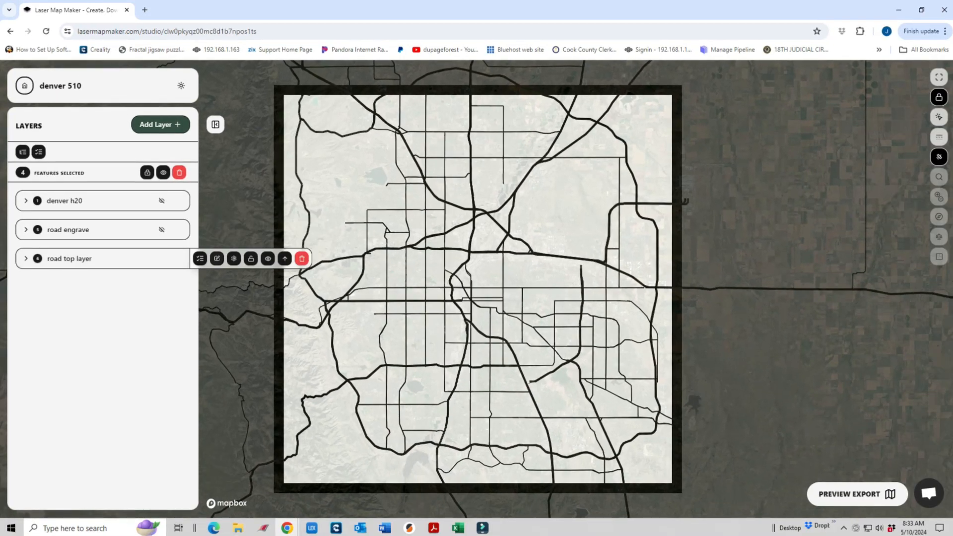
pyautogui.click(234, 259)
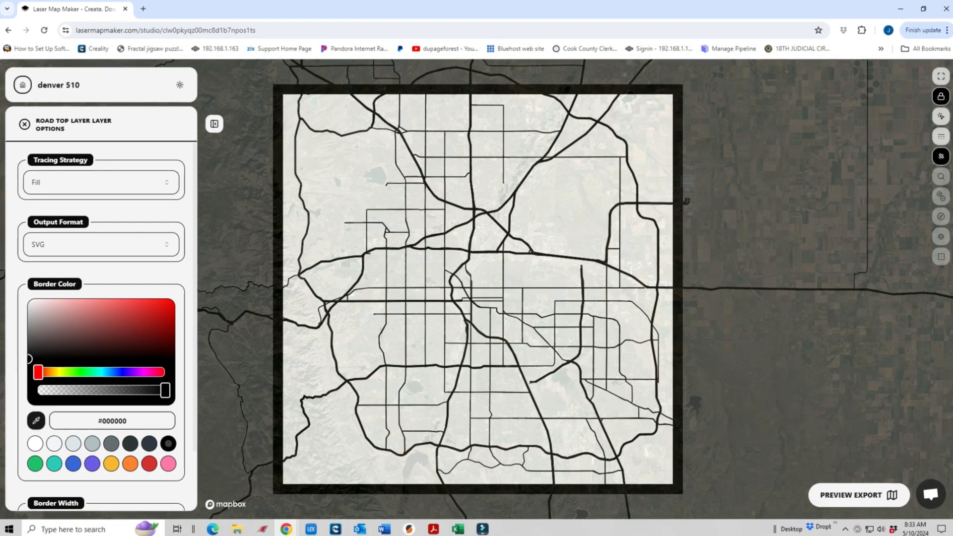
pyautogui.click(144, 323)
pyautogui.moveTo(37, 372); pyautogui.dragTo(151, 372)
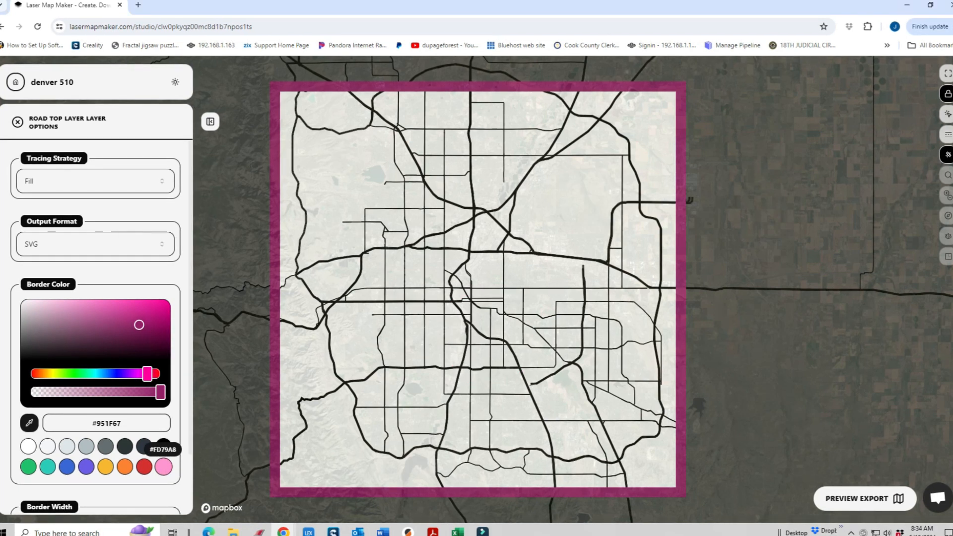
# Try the preset pink #FD79A8, red, orange and yellow #F7B731 swatches as the road top layer's border color.
pyautogui.click(163, 467)
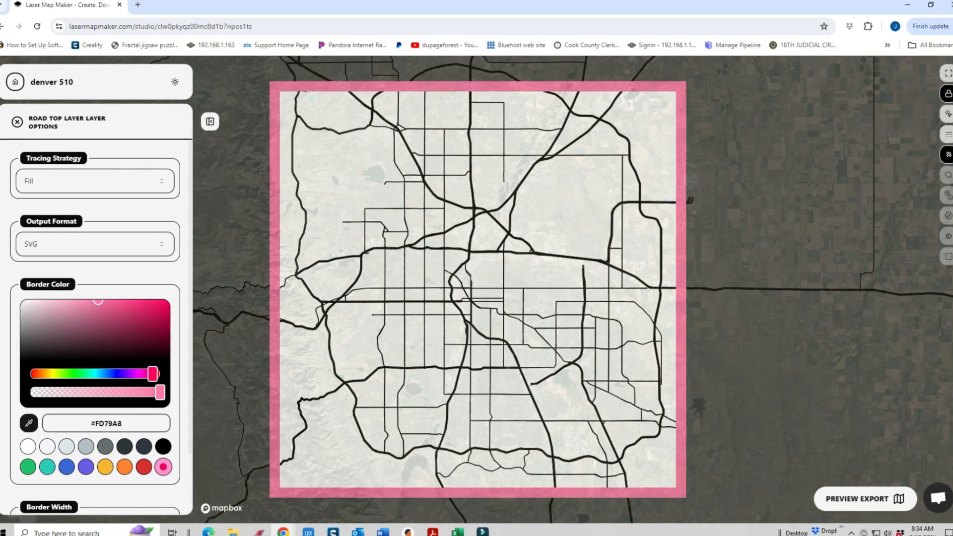
pyautogui.click(144, 467)
pyautogui.click(125, 466)
pyautogui.click(106, 466)
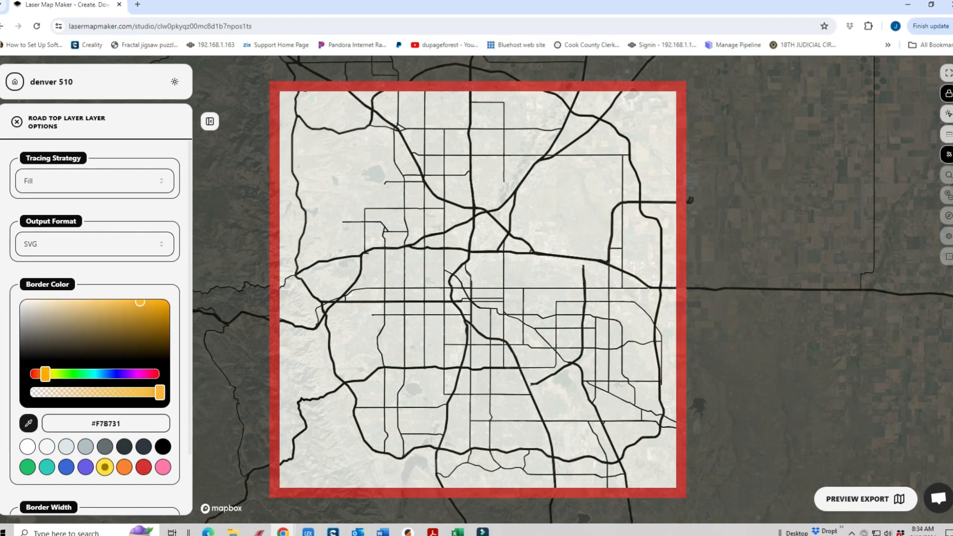
# Set the road top layer's border color to brown #974711, based on the orange preset, and copy its hex code.
pyautogui.click(124, 467)
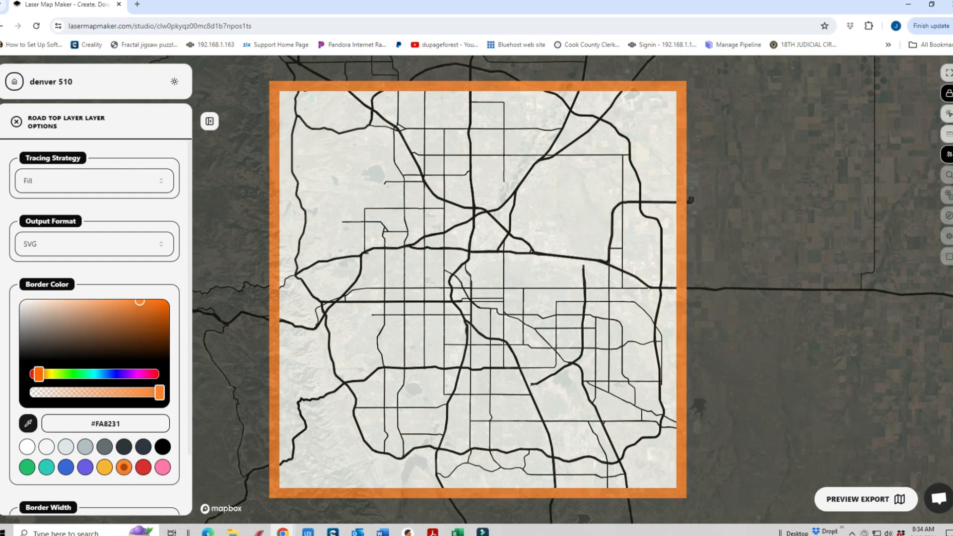
pyautogui.click(152, 324)
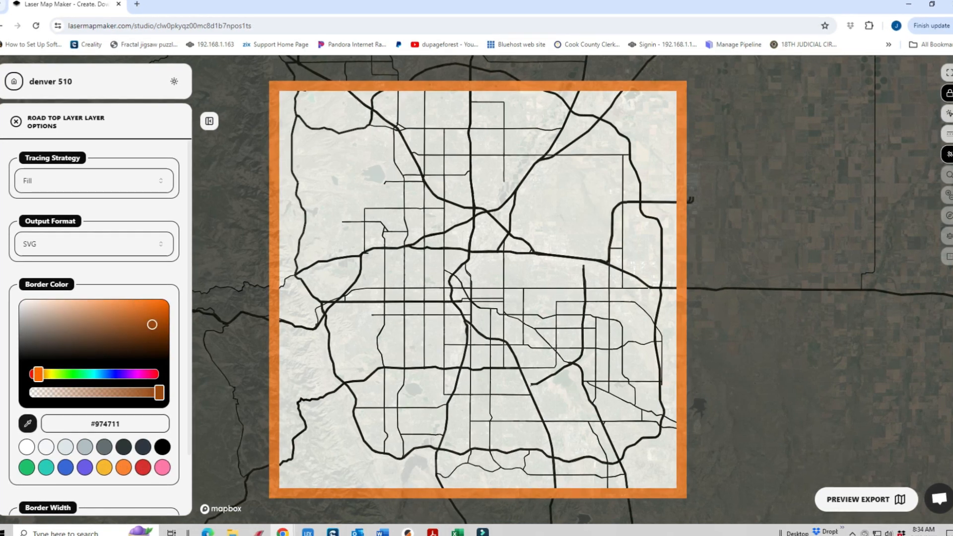
pyautogui.click(121, 424)
pyautogui.moveTo(121, 423); pyautogui.dragTo(90, 423)
pyautogui.rightClick(102, 423)
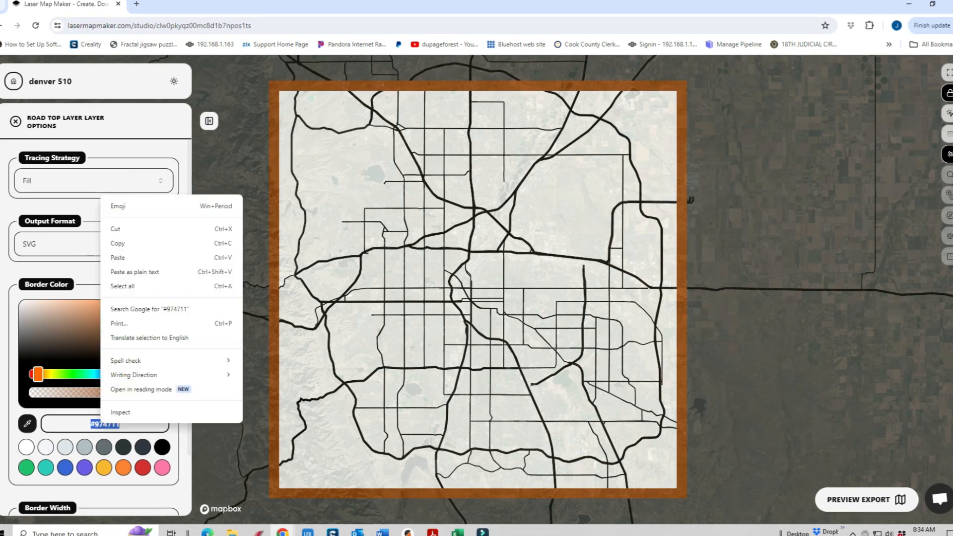
pyautogui.click(118, 243)
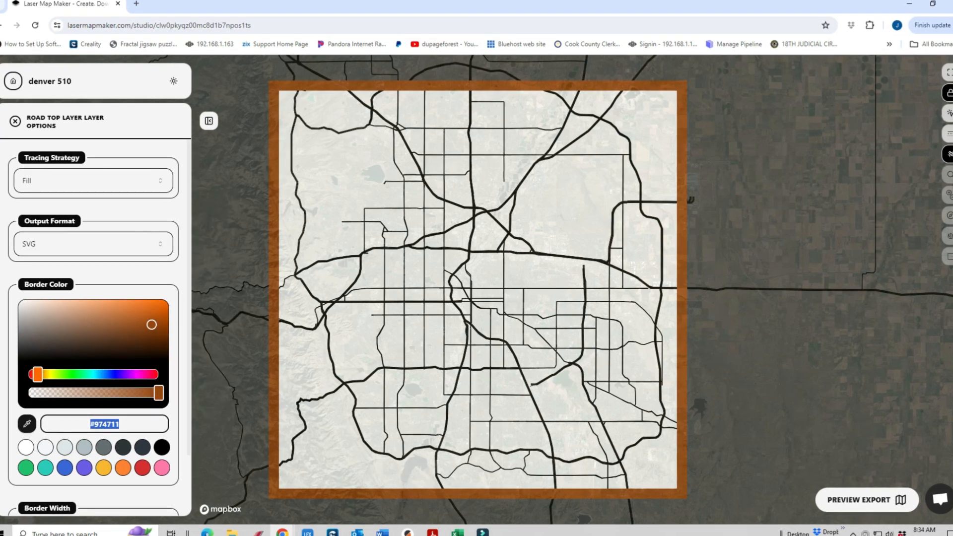
# Review the road top layer's border width setting and close its layer options.
pyautogui.scroll(-2, 94, 298)
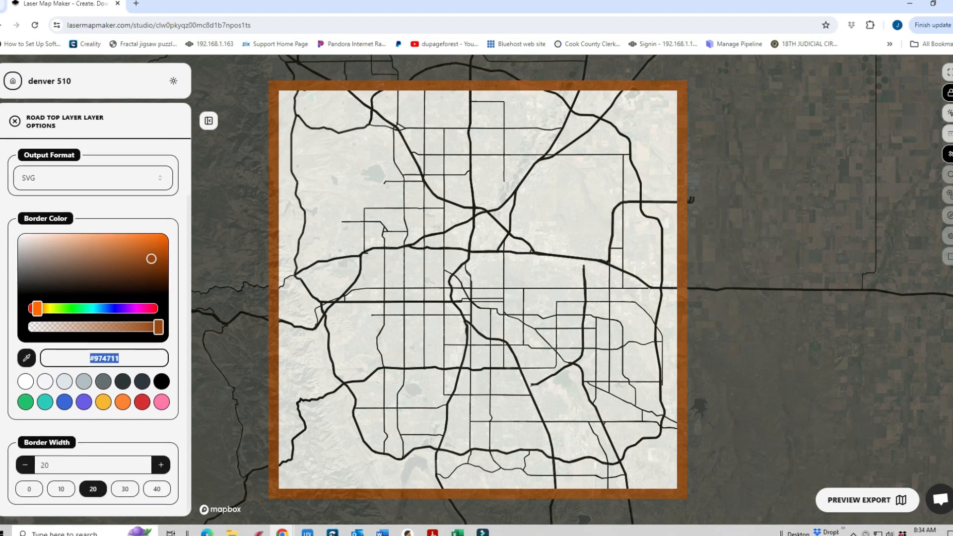
pyautogui.scroll(2, 95, 298)
pyautogui.scroll(-2, 95, 298)
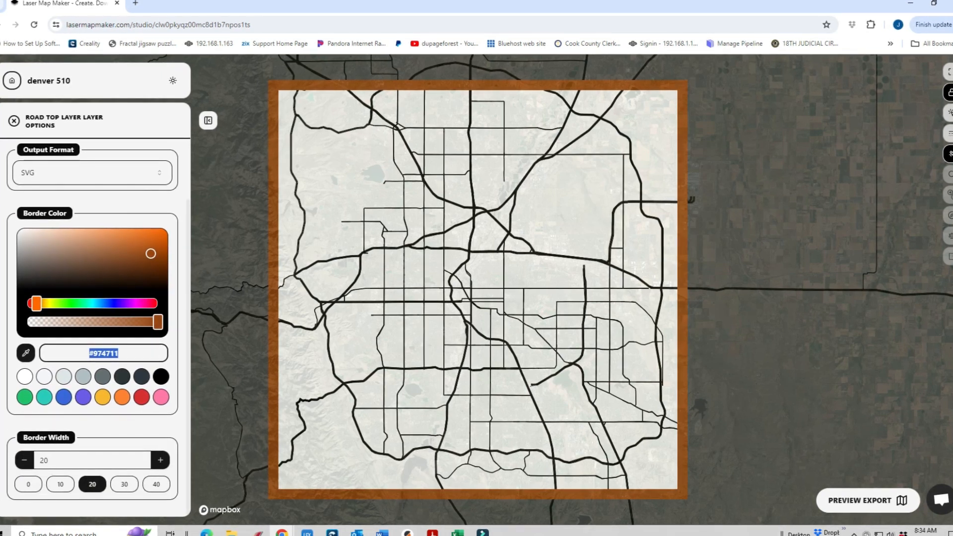
pyautogui.scroll(2, 94, 298)
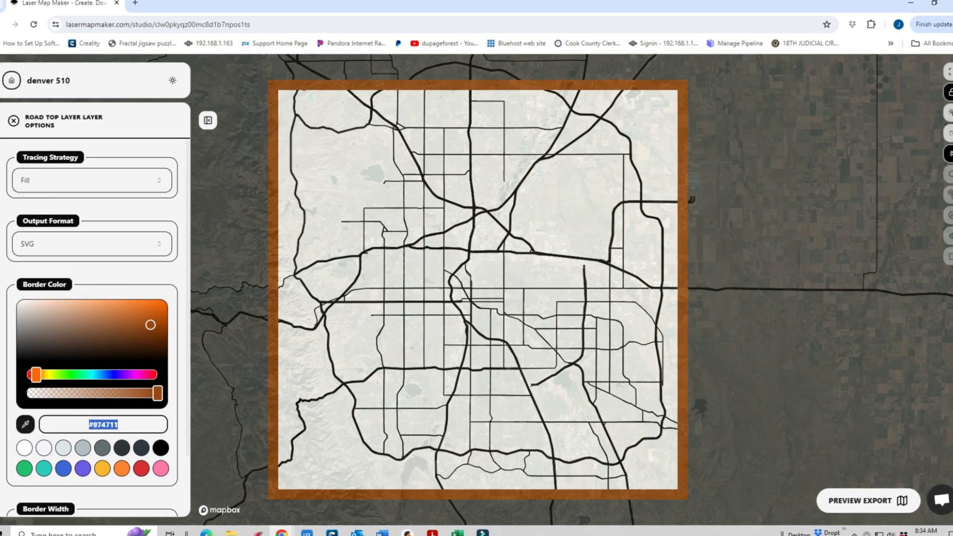
pyautogui.click(14, 121)
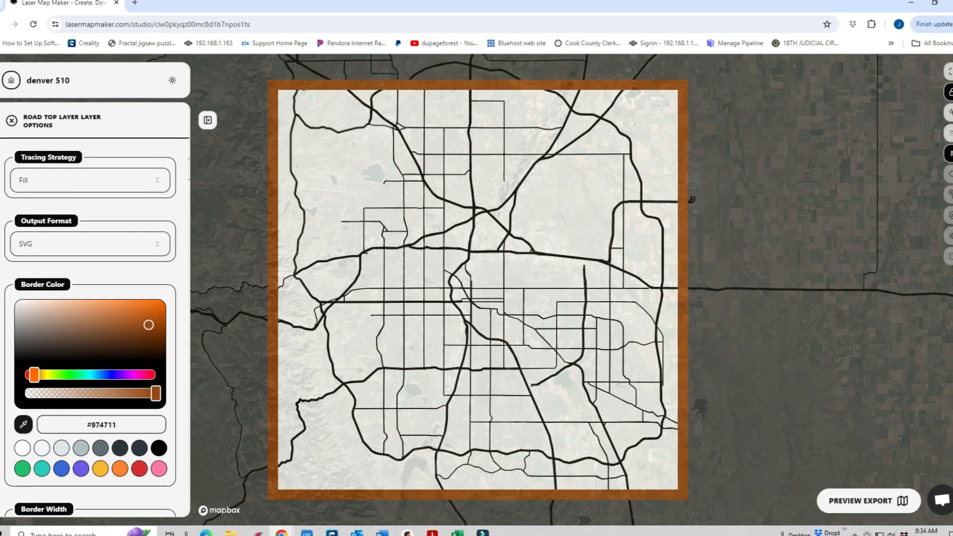
# Check the road top layer's edit dialog and layer options, closing both without making changes.
pyautogui.click(171, 258)
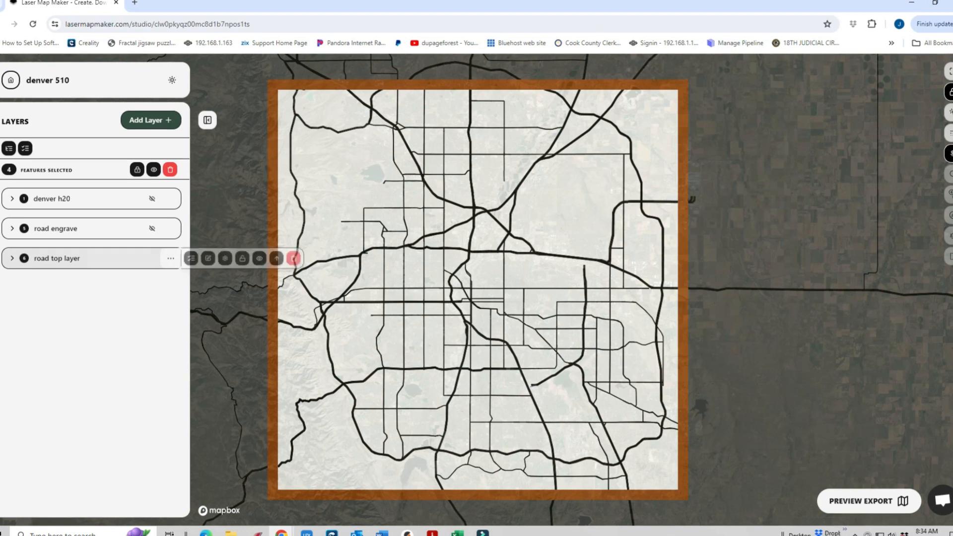
pyautogui.click(208, 259)
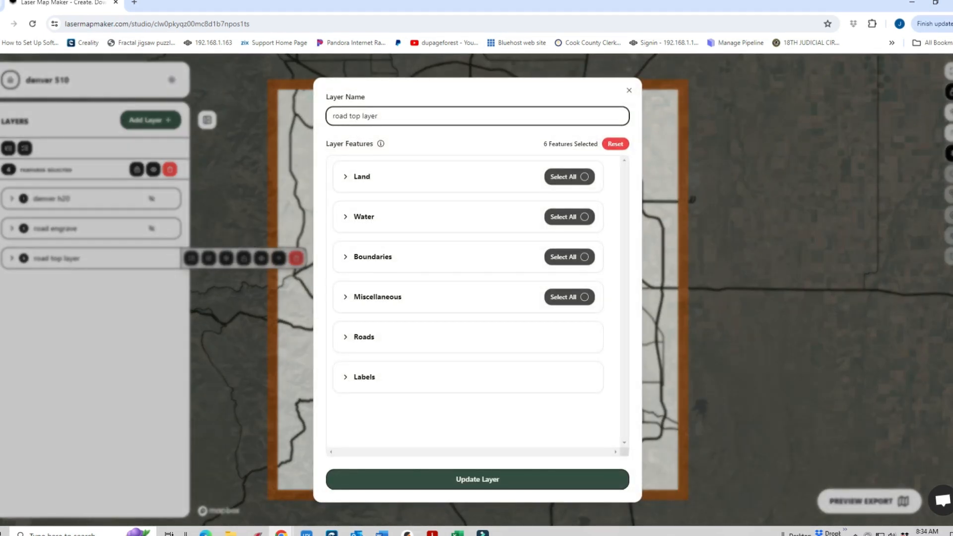
pyautogui.click(629, 90)
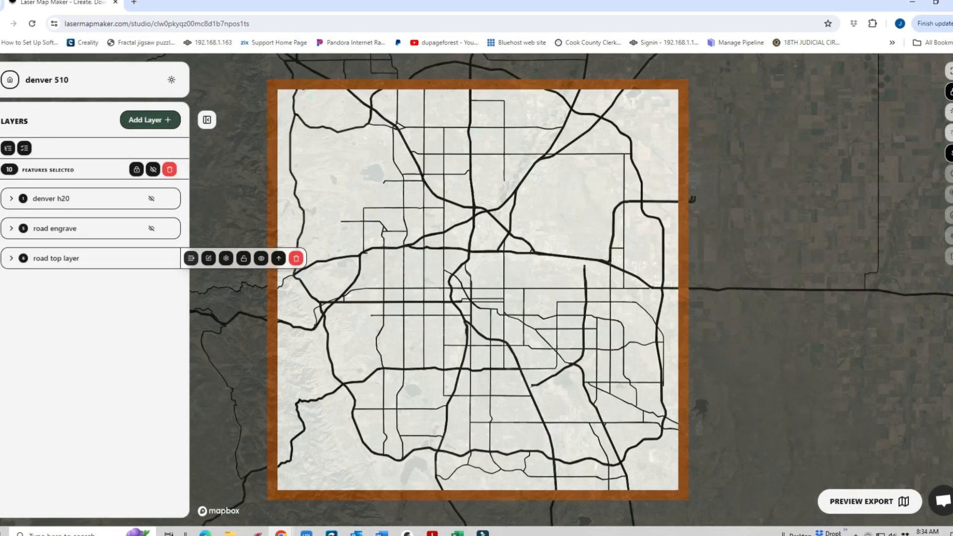
pyautogui.click(191, 258)
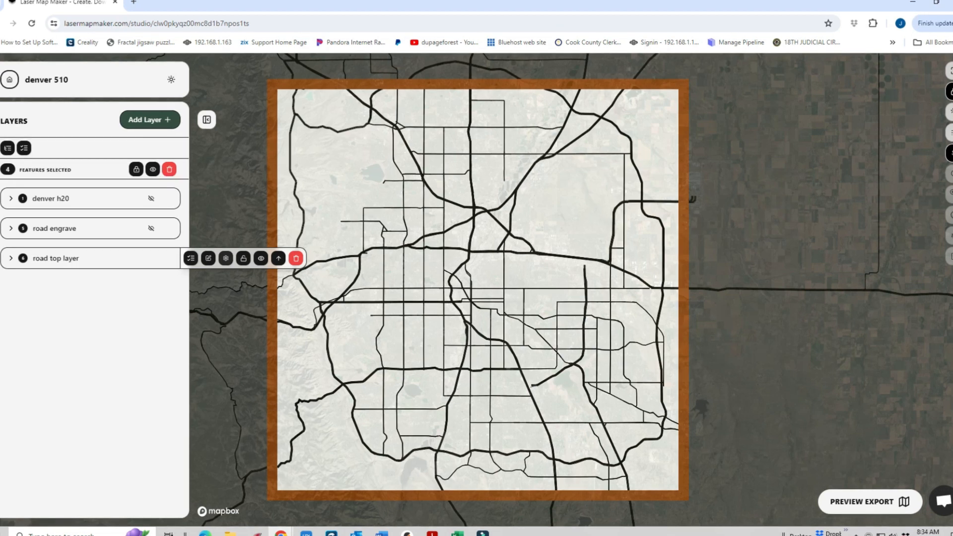
pyautogui.click(226, 258)
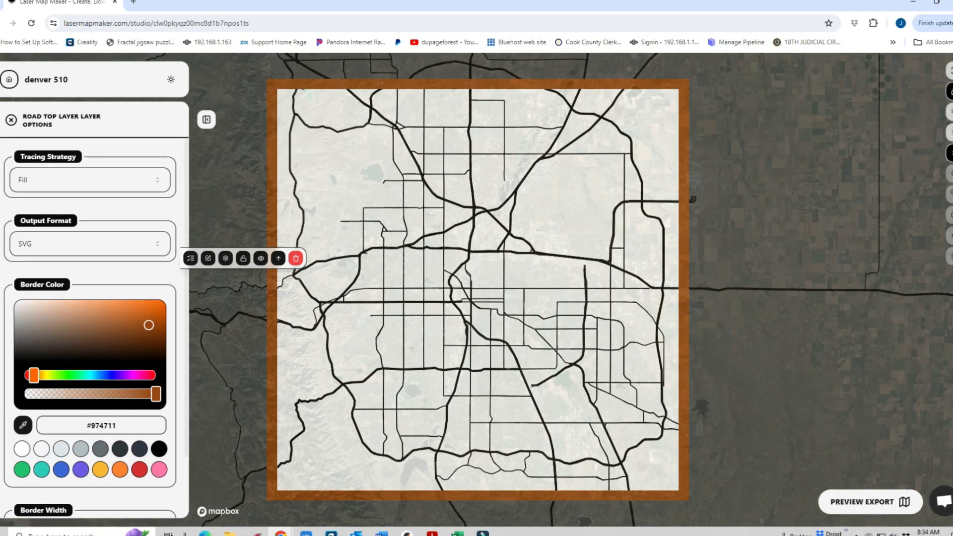
pyautogui.click(11, 119)
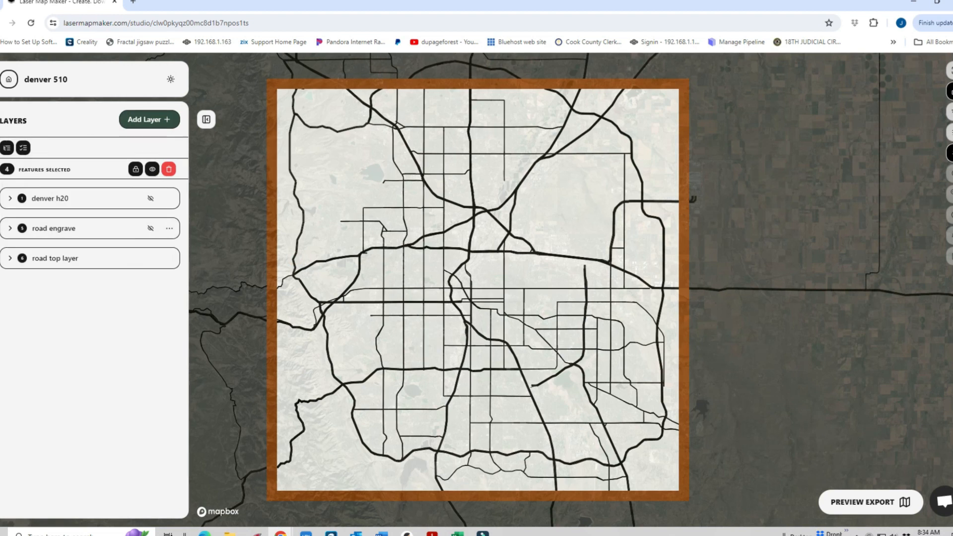
# Expand the road top layer and view the style settings of its Major On Ramps And Off Ramps feature.
pyautogui.click(10, 258)
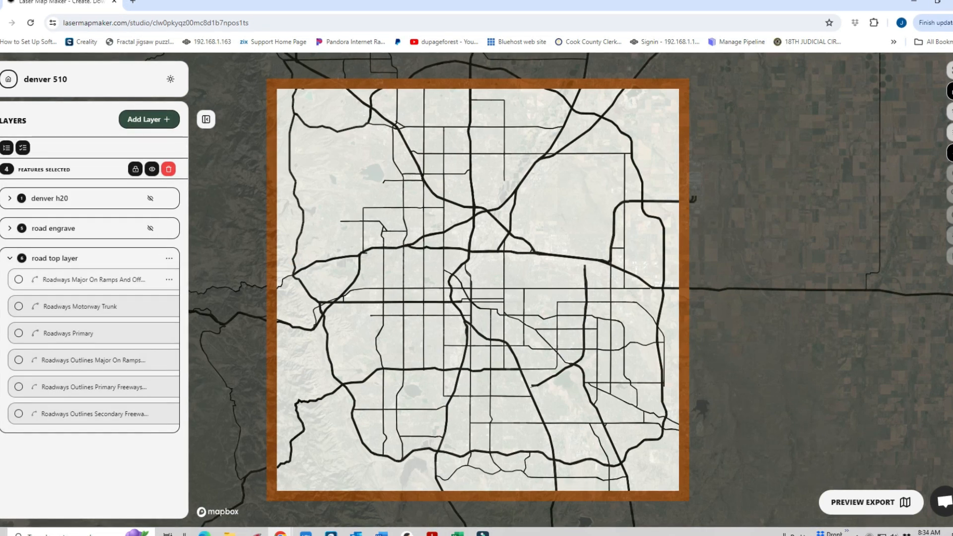
pyautogui.moveTo(169, 280)
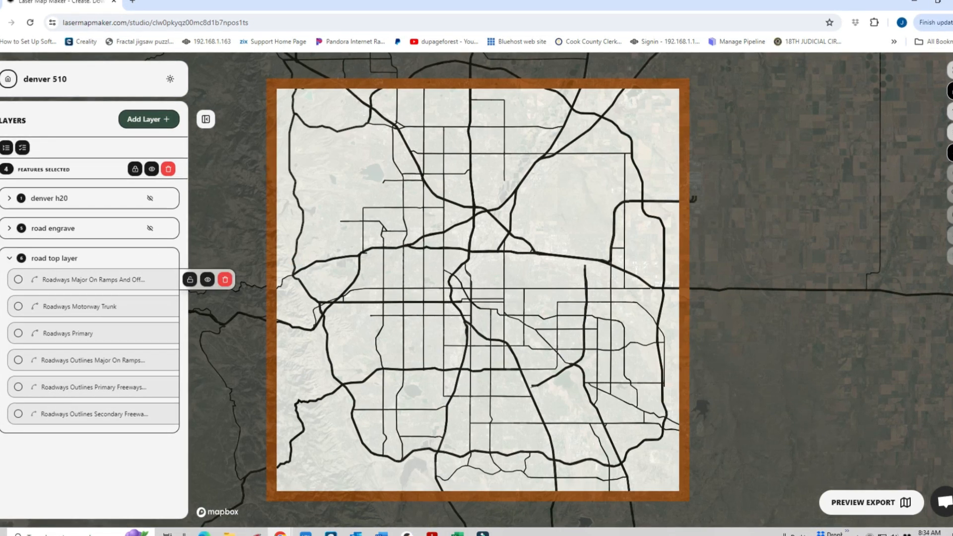
pyautogui.click(94, 279)
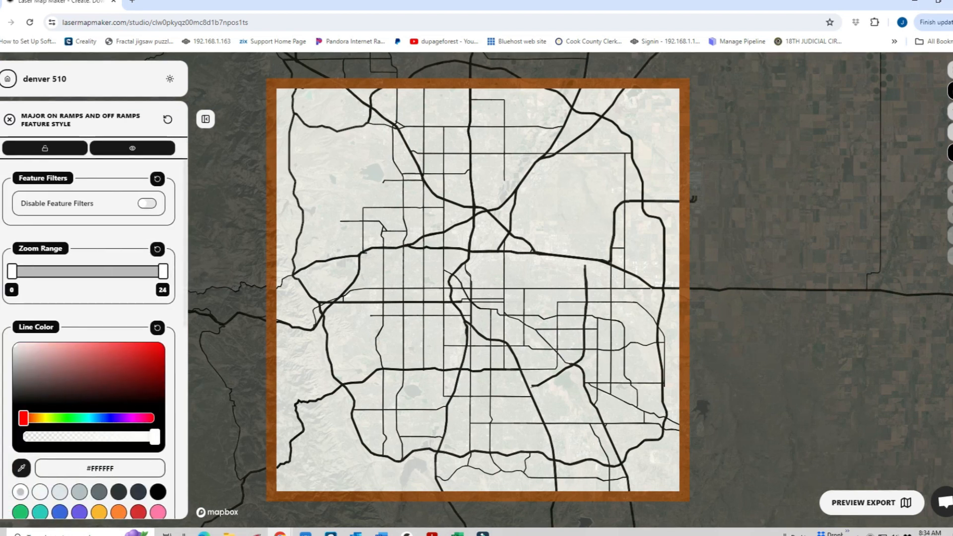
pyautogui.click(10, 119)
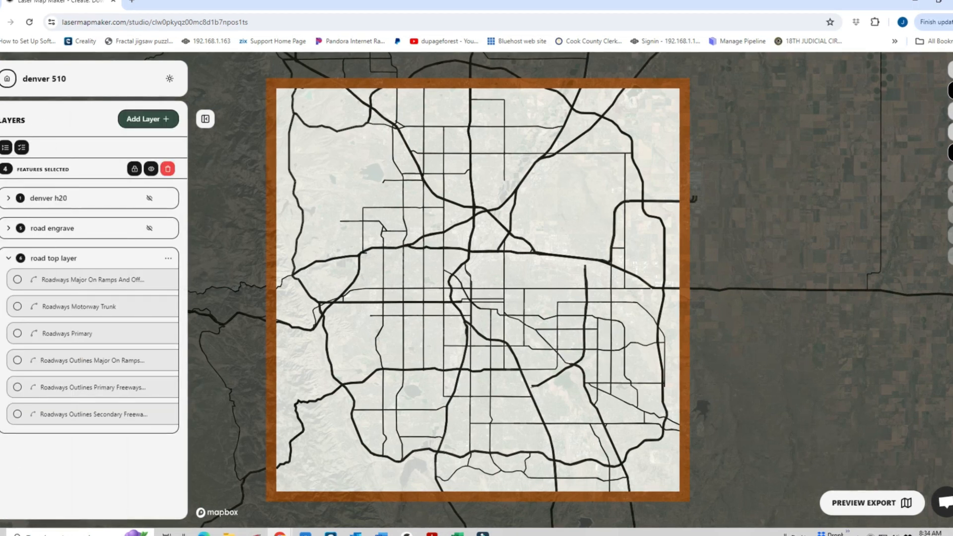
# Select the road top layer's Roadways Major On Ramps And Off Ramps and Roadways Motorway Trunk features, and collapse the layer.
pyautogui.click(9, 258)
pyautogui.click(8, 258)
pyautogui.click(9, 258)
pyautogui.click(8, 258)
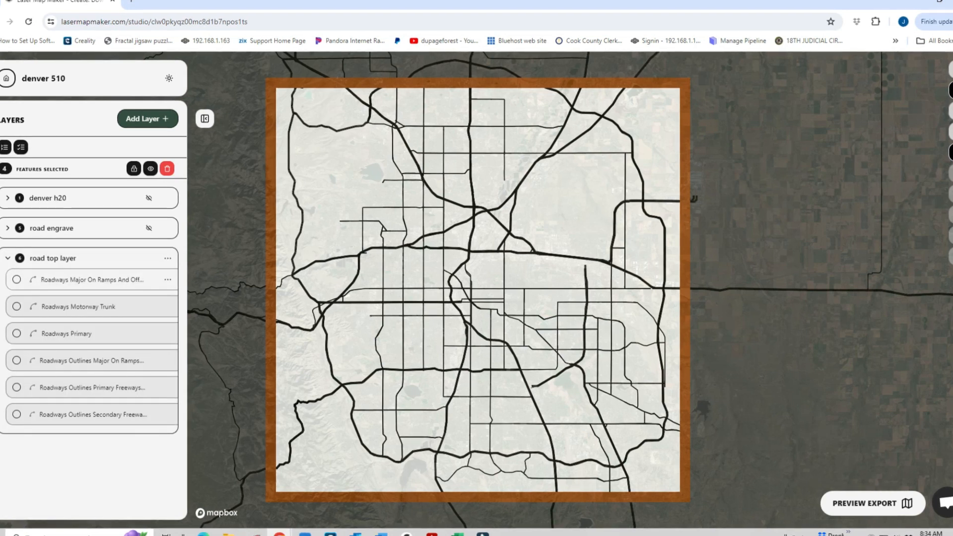
pyautogui.click(16, 280)
pyautogui.click(17, 307)
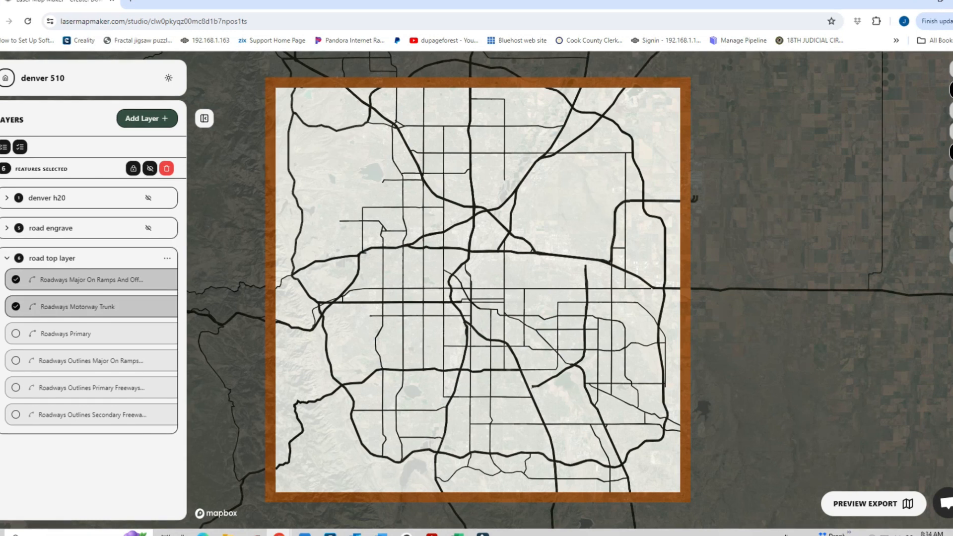
pyautogui.click(7, 258)
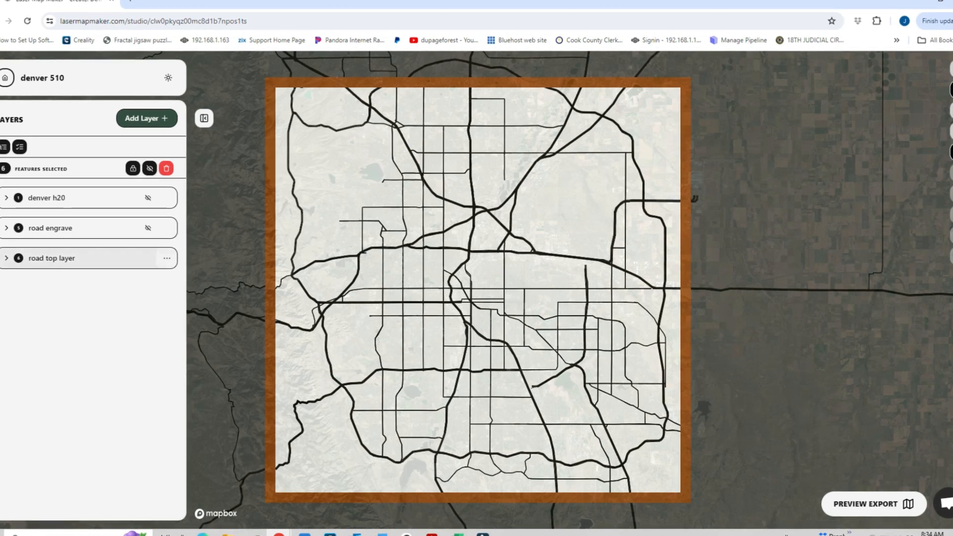
# Set the road top layer's tracing strategy to Outline in its layer options.
pyautogui.click(167, 258)
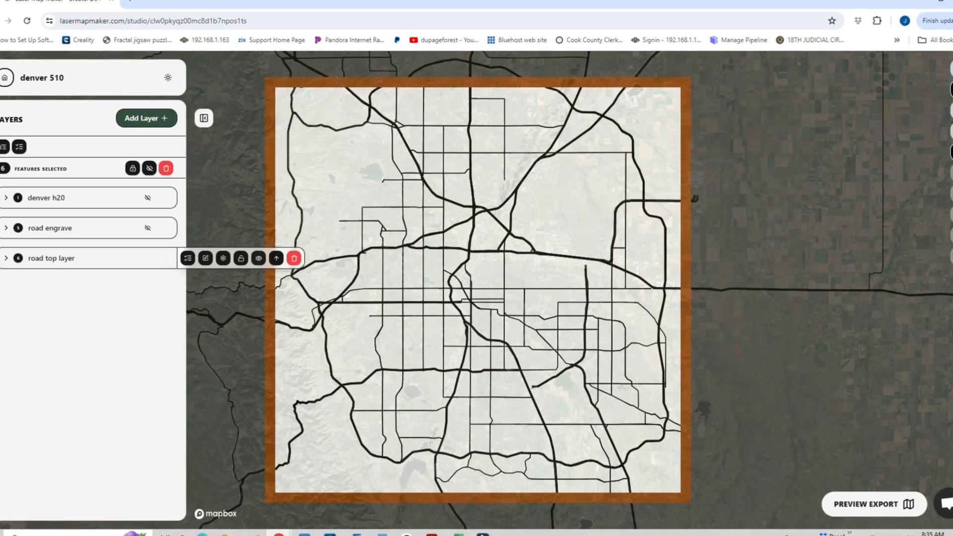
pyautogui.click(223, 258)
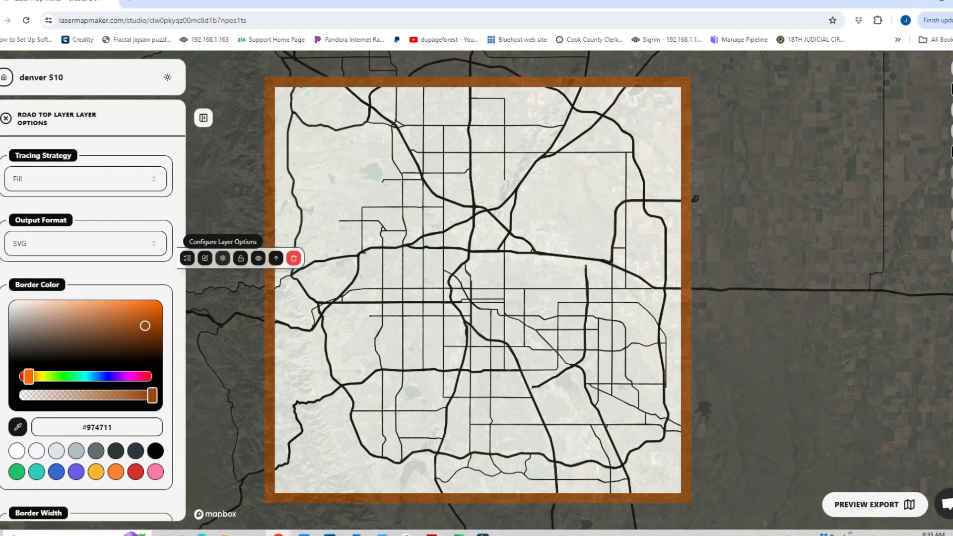
pyautogui.scroll(-2, 90, 298)
pyautogui.scroll(2, 90, 297)
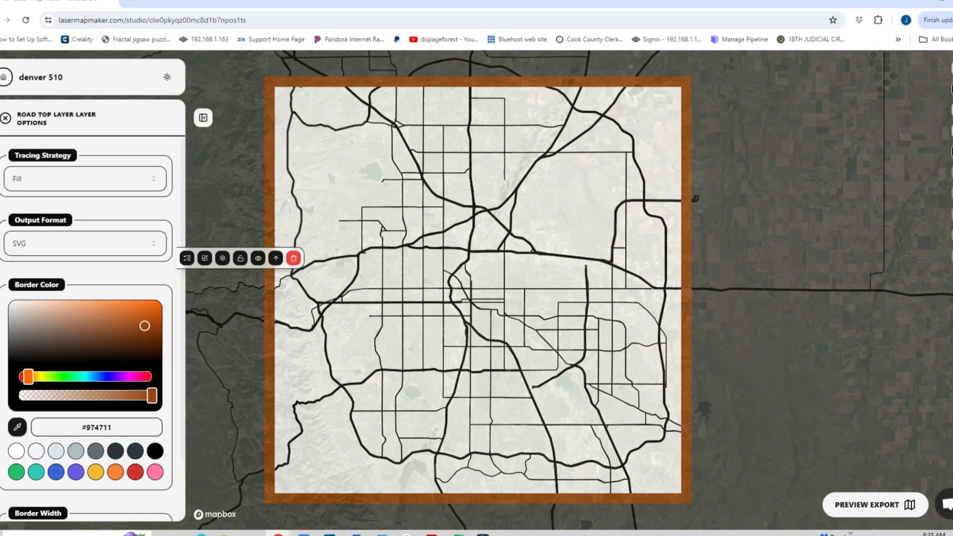
pyautogui.click(86, 179)
pyautogui.click(85, 220)
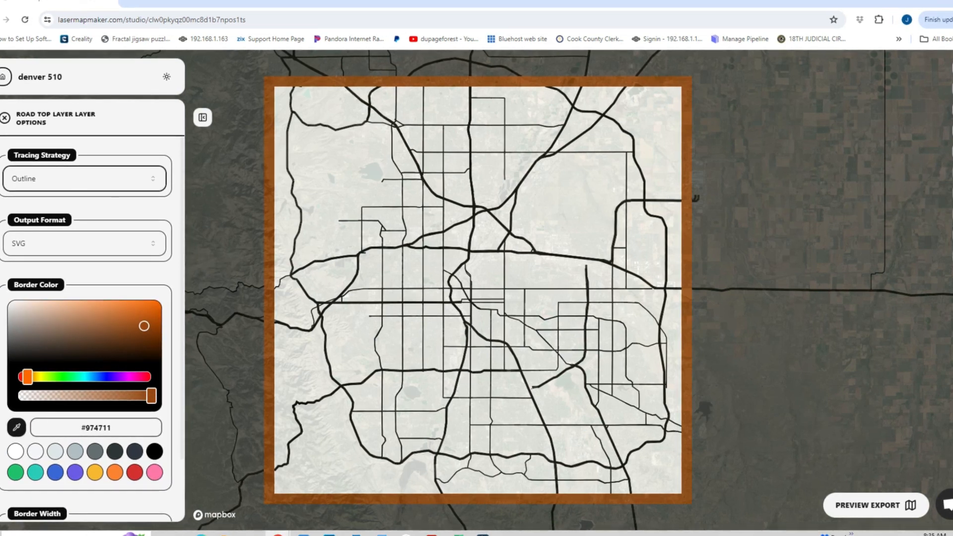
pyautogui.scroll(-2, 87, 298)
pyautogui.scroll(2, 87, 298)
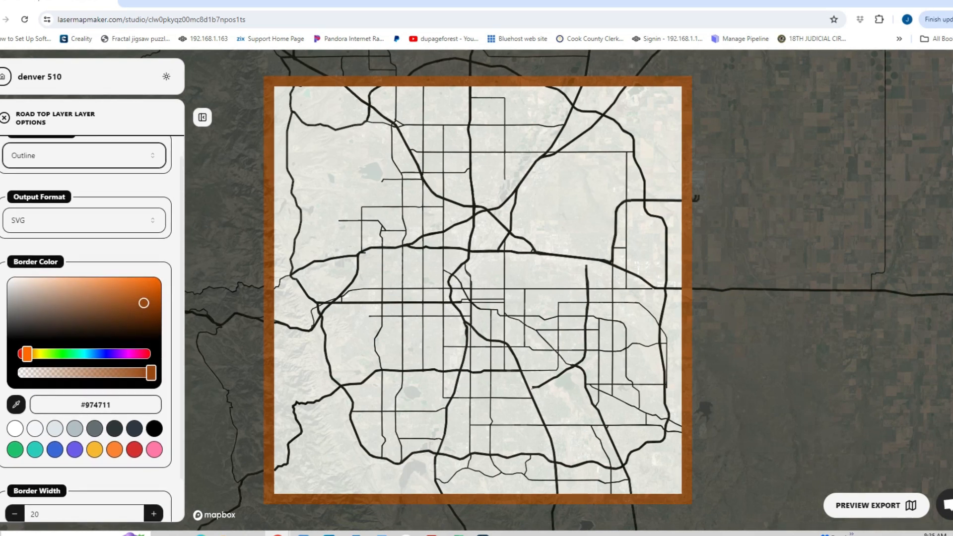
# Close the layer options, check the road top layer's included-features dialog, and update the layer with its existing feature choices.
pyautogui.press('Escape')
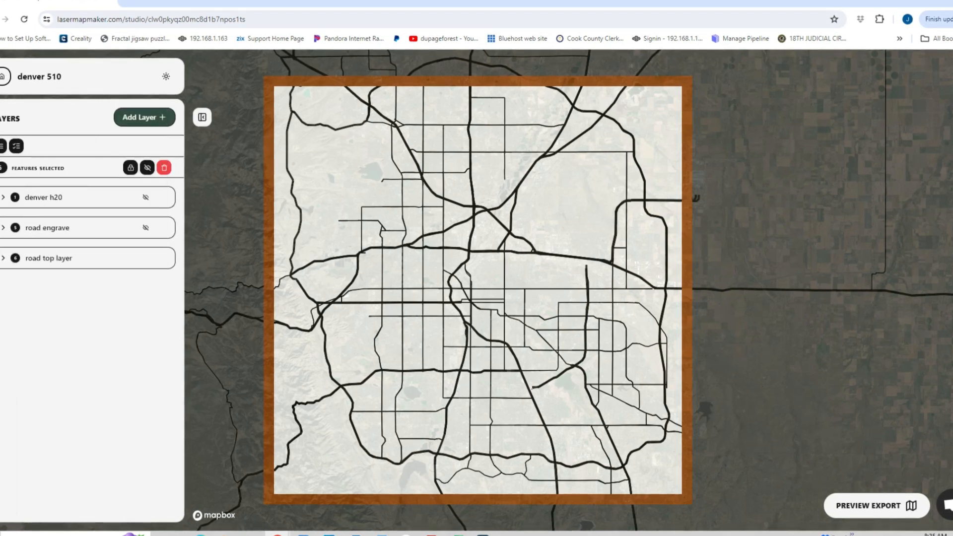
pyautogui.click(164, 258)
pyautogui.click(185, 258)
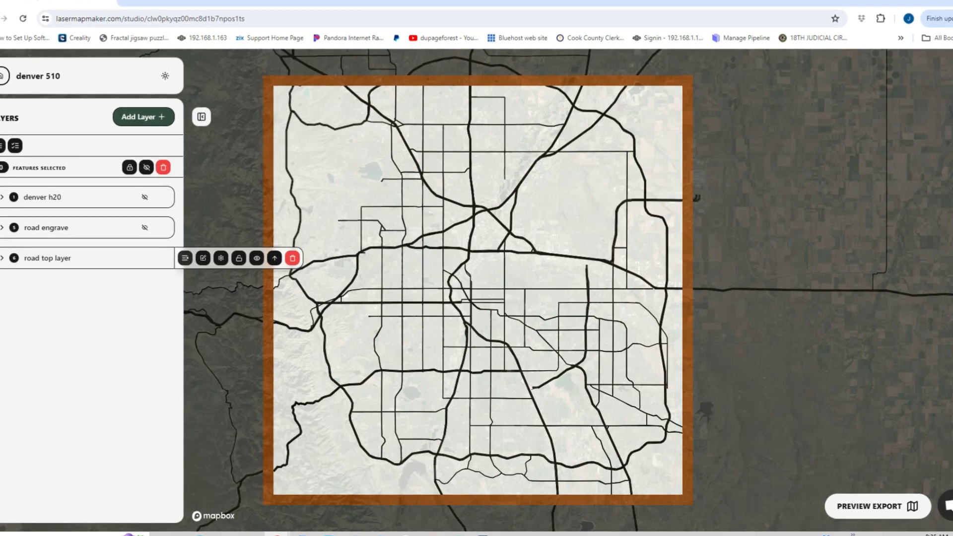
pyautogui.click(220, 258)
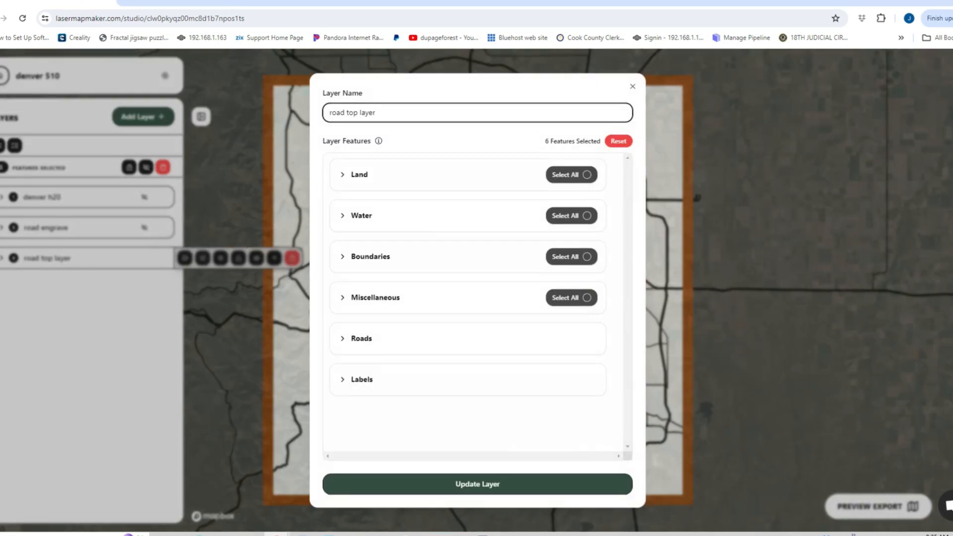
pyautogui.click(477, 484)
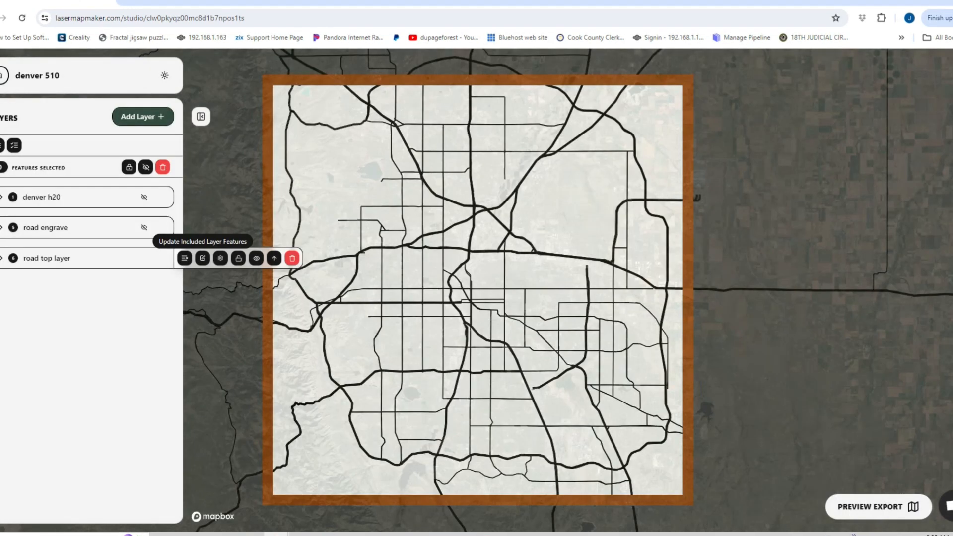
# Expand the road top layer and deselect all of its roadway and roadway-outline features.
pyautogui.click(2, 258)
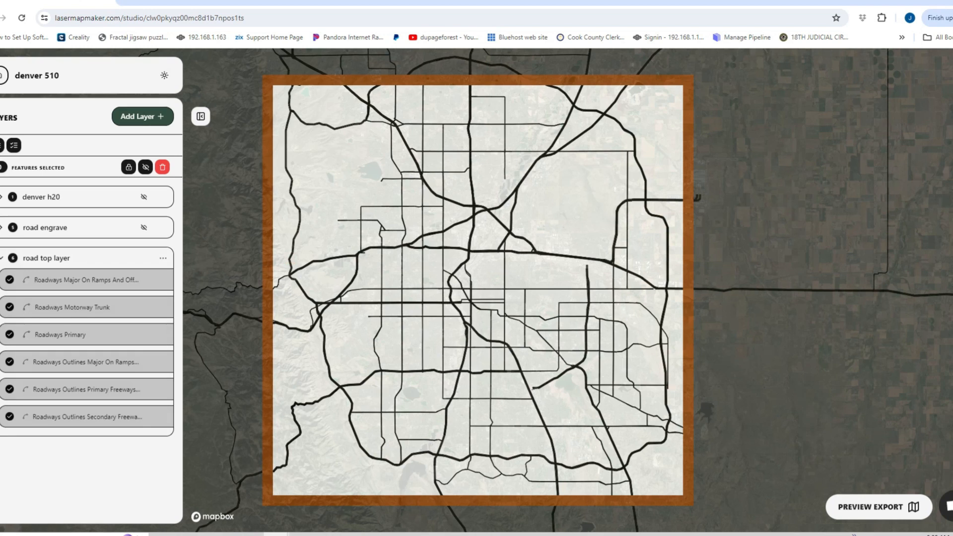
pyautogui.click(13, 258)
pyautogui.click(12, 258)
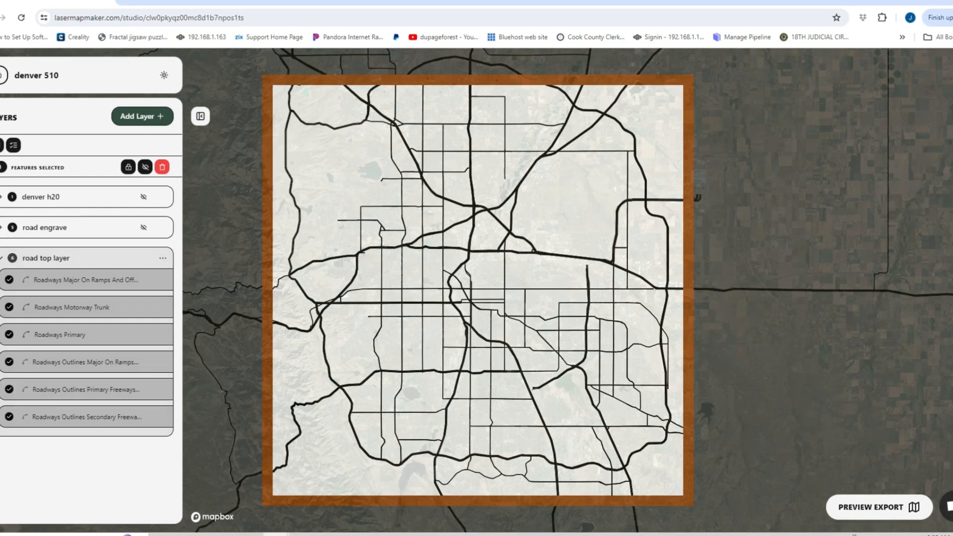
pyautogui.click(9, 280)
pyautogui.click(9, 307)
pyautogui.click(9, 335)
pyautogui.click(9, 362)
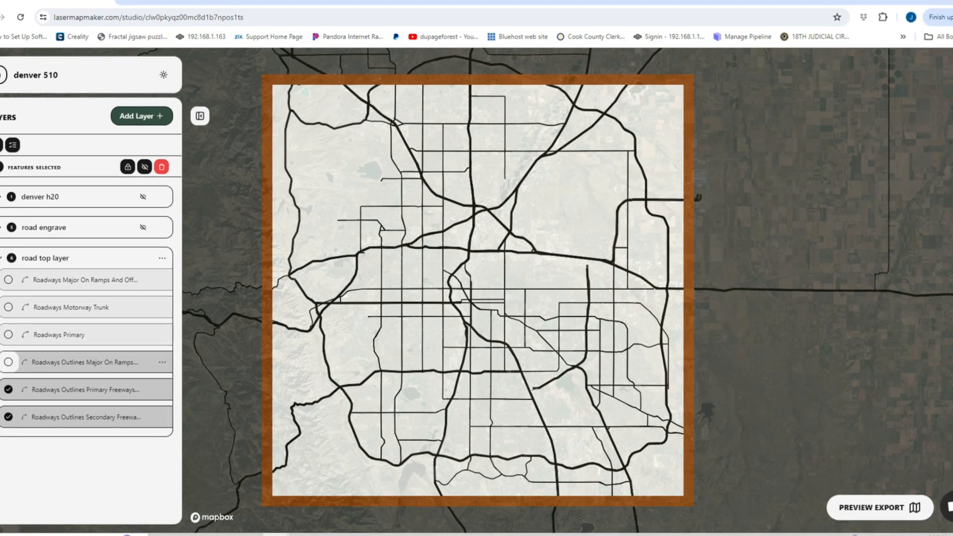
pyautogui.click(8, 390)
pyautogui.click(8, 417)
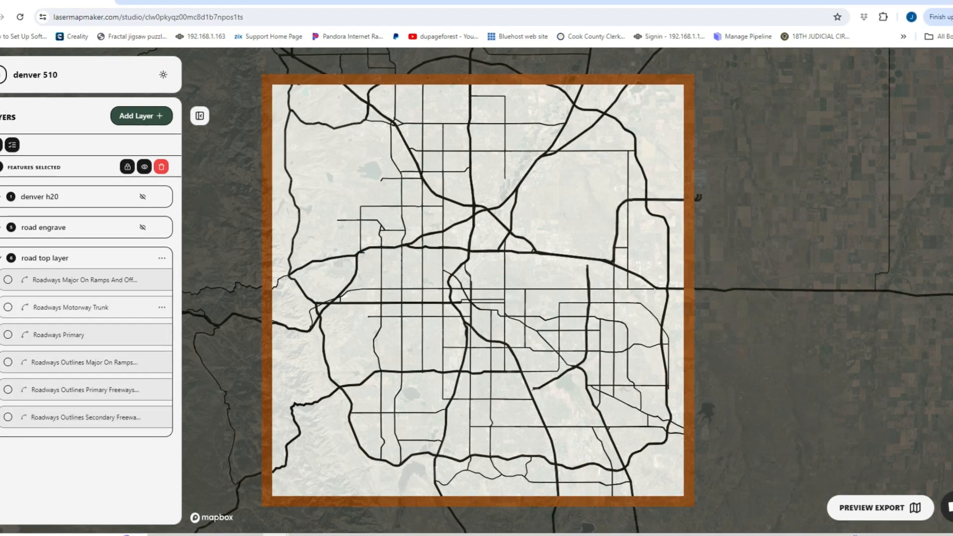
# Check the road top layer's tracing and border options and its edit dialog, close both, and collapse the layer.
pyautogui.click(162, 258)
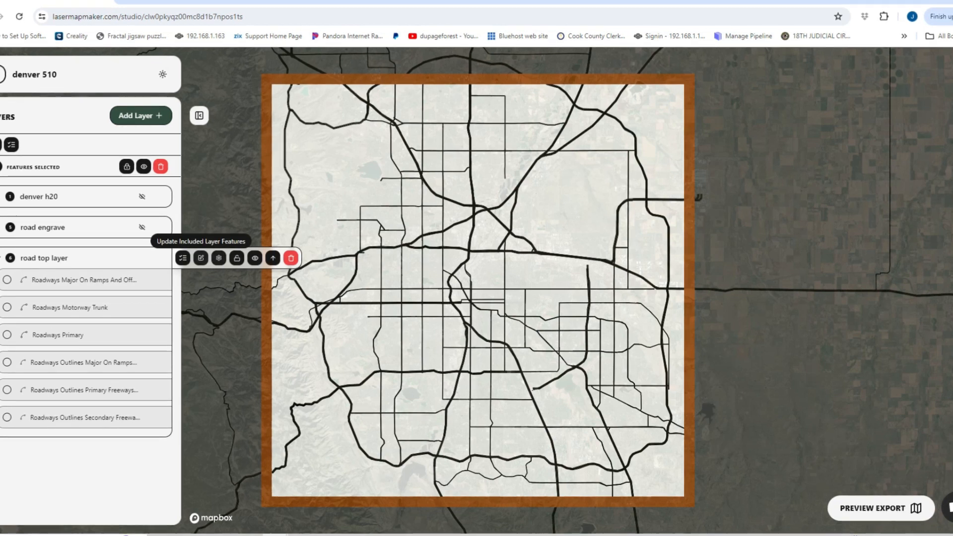
pyautogui.click(218, 258)
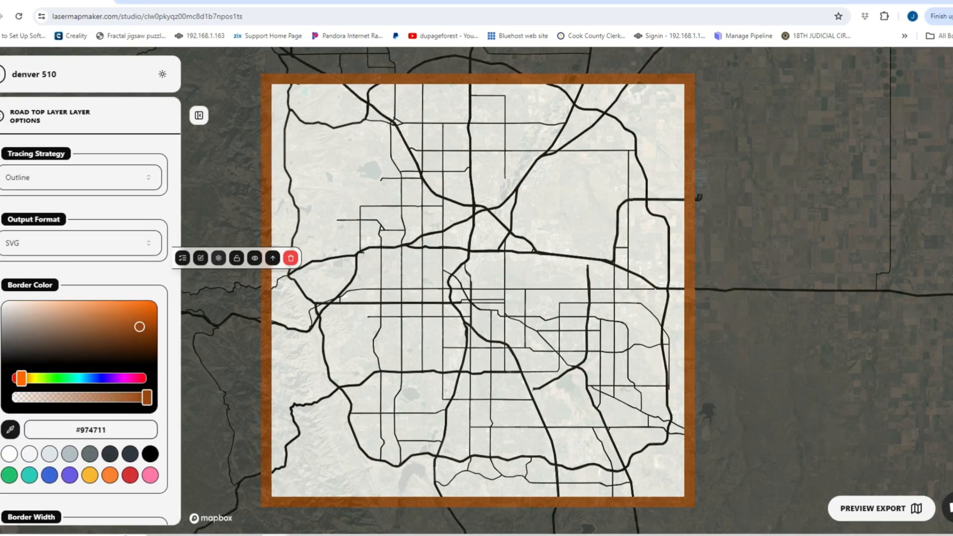
pyautogui.click(1, 115)
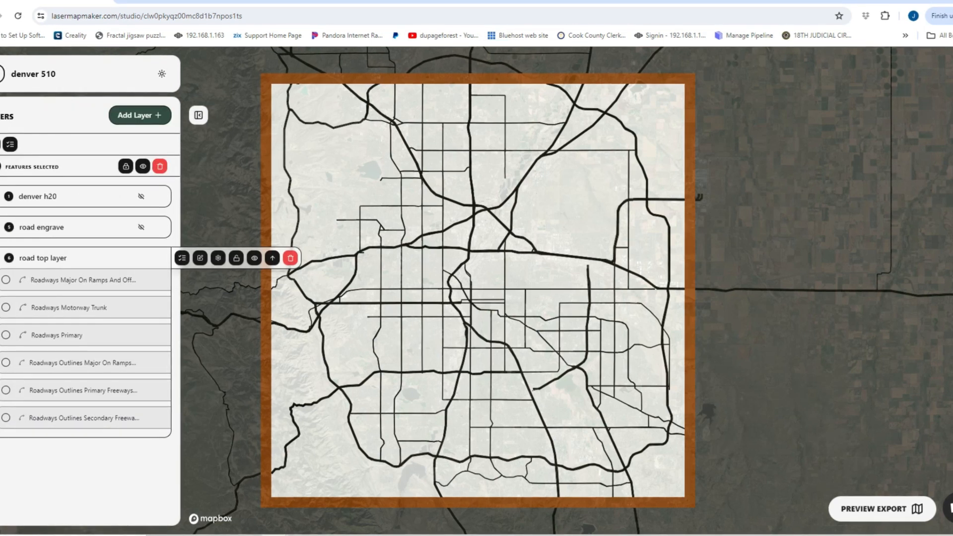
pyautogui.click(182, 258)
pyautogui.click(182, 258)
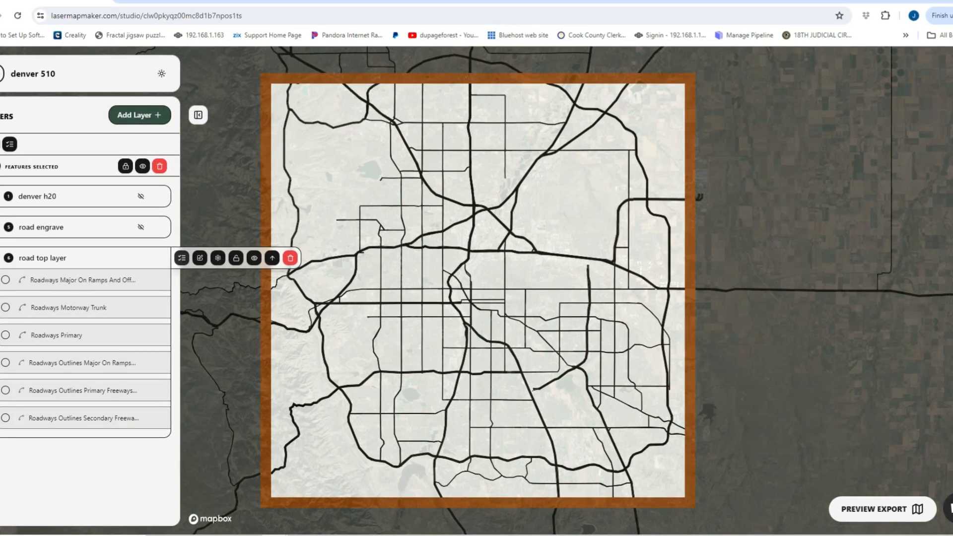
pyautogui.click(199, 257)
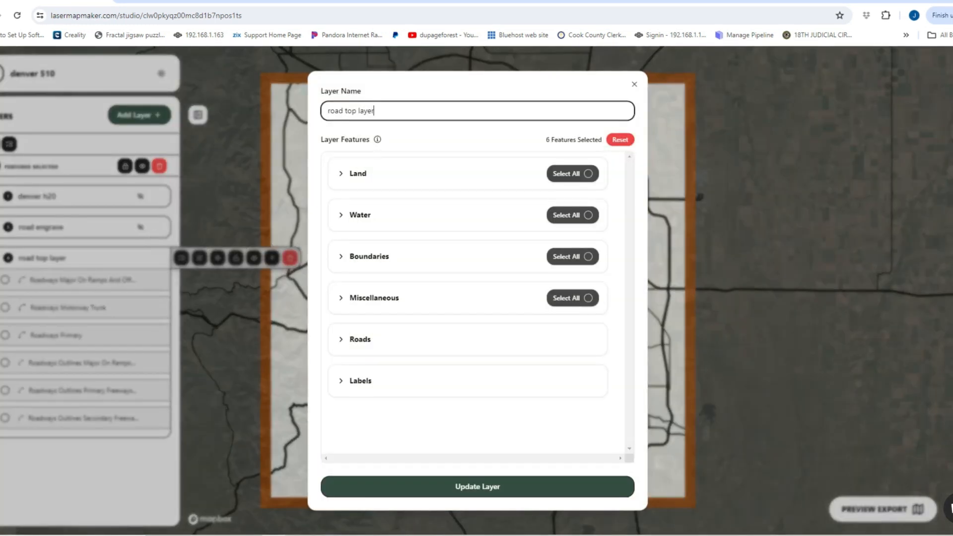
pyautogui.click(634, 84)
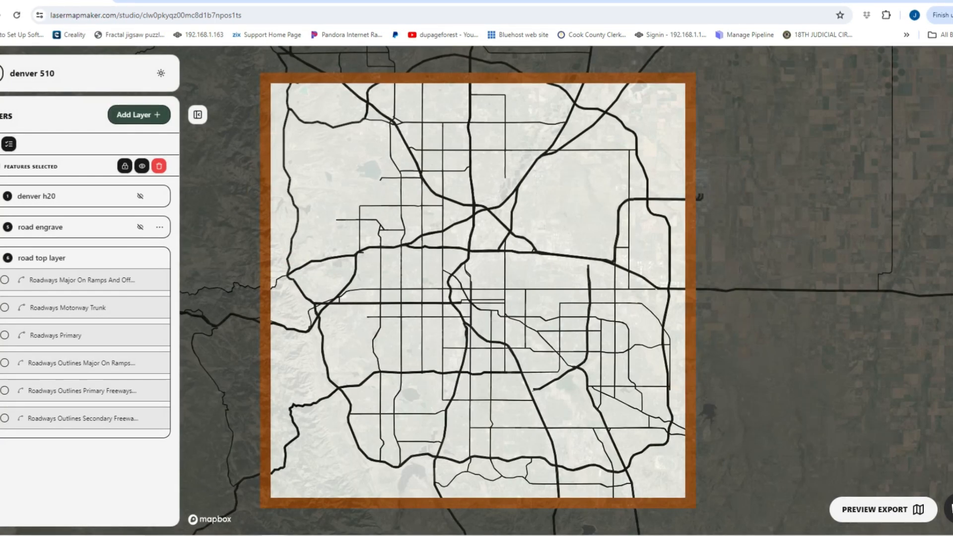
pyautogui.click(99, 259)
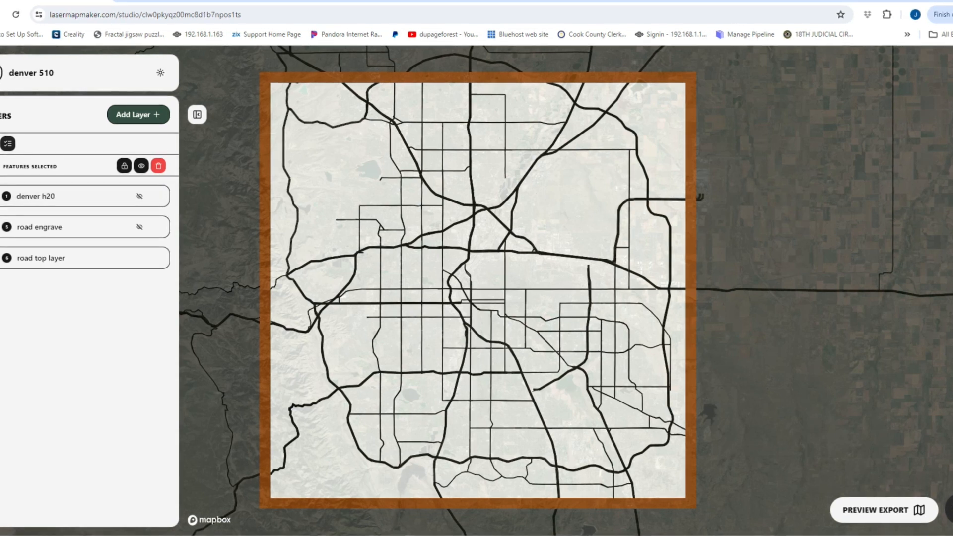
# Check the denver h20 layer's available actions and feature list.
pyautogui.click(158, 196)
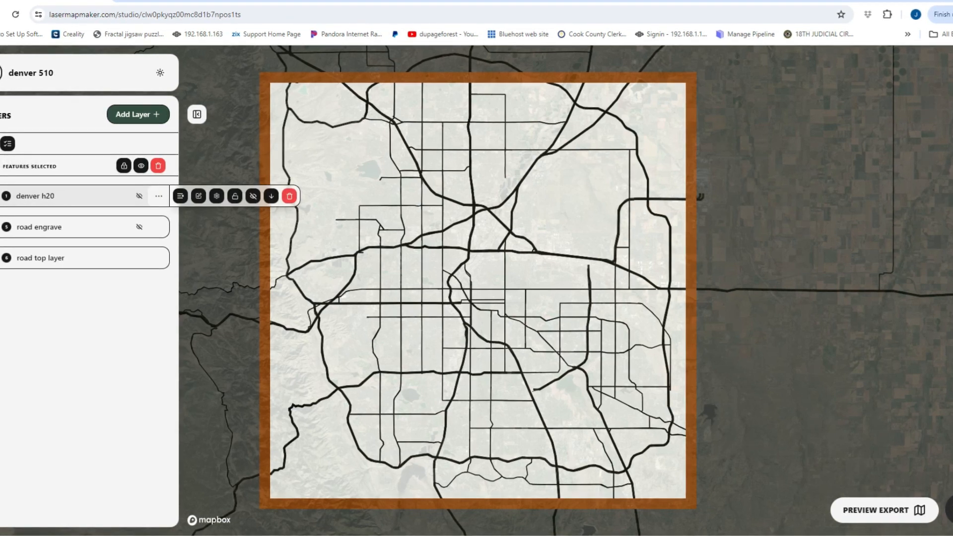
pyautogui.click(159, 196)
pyautogui.click(74, 195)
pyautogui.click(74, 196)
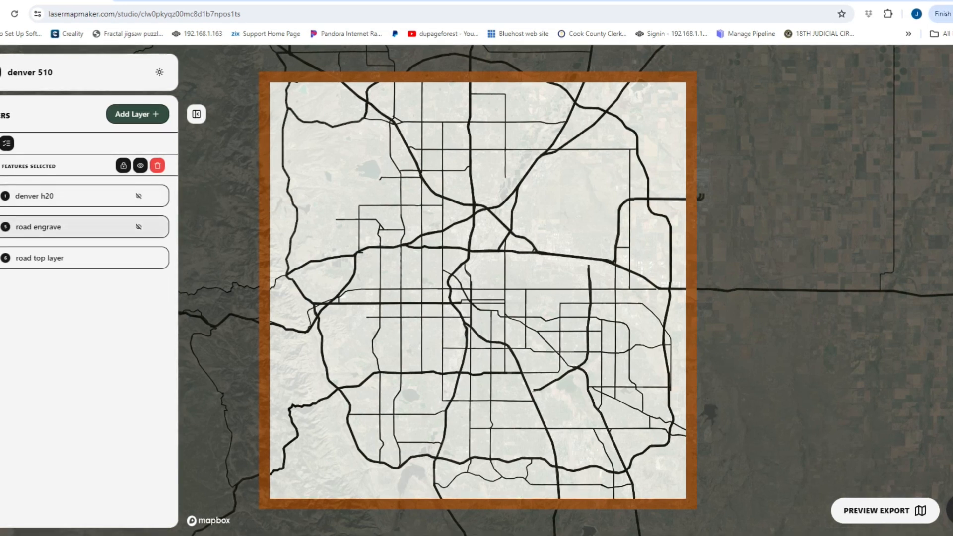
# Expand the road top layer, check its edit dialog, and view the actions for Roadways Major On Ramps And Off Ramps.
pyautogui.click(75, 257)
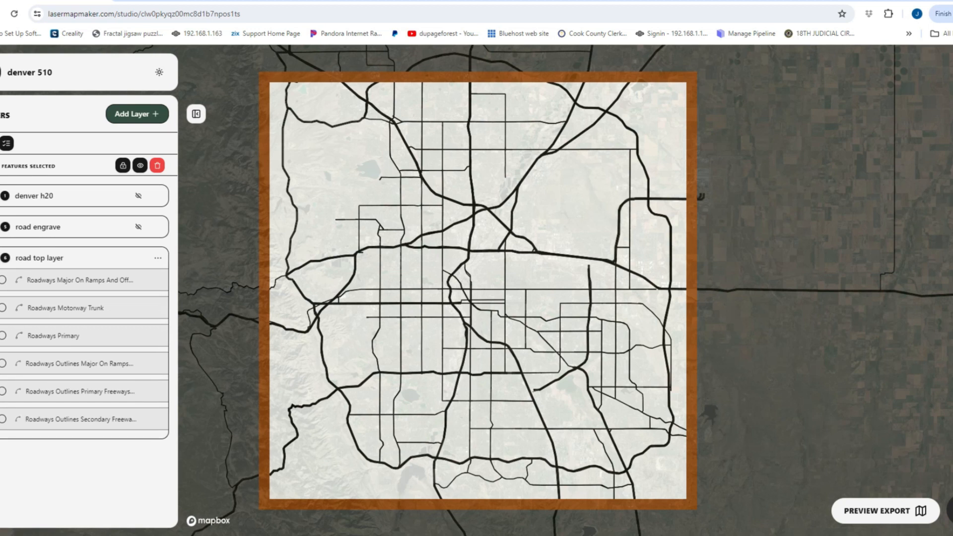
pyautogui.click(158, 258)
pyautogui.click(197, 258)
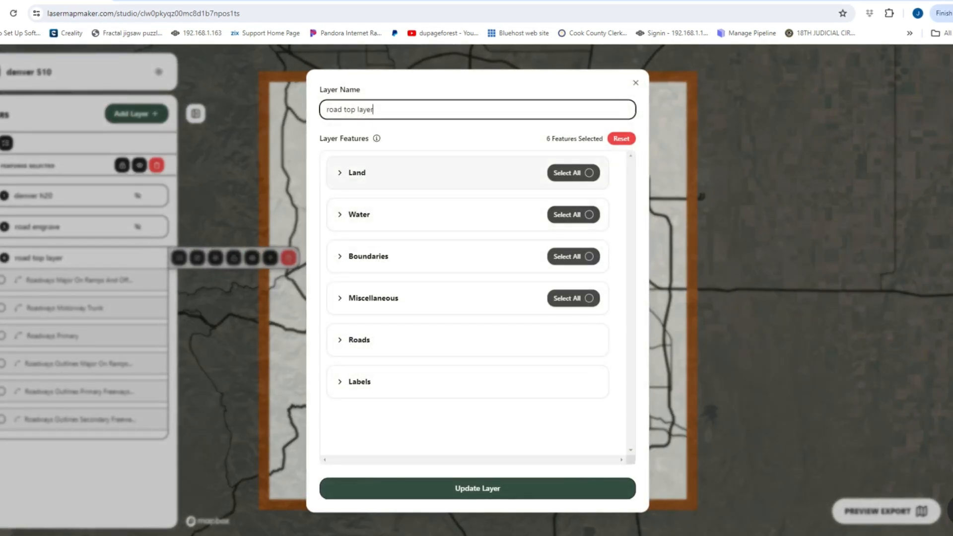
pyautogui.click(635, 83)
pyautogui.click(157, 280)
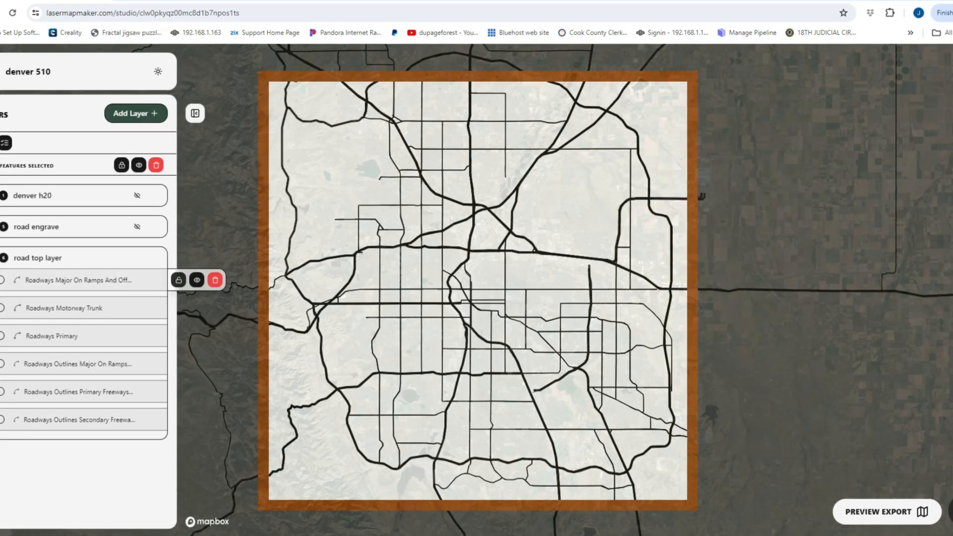
# Select all roadway and roadway-outline features in the road top layer and collapse the layer.
pyautogui.click(2, 280)
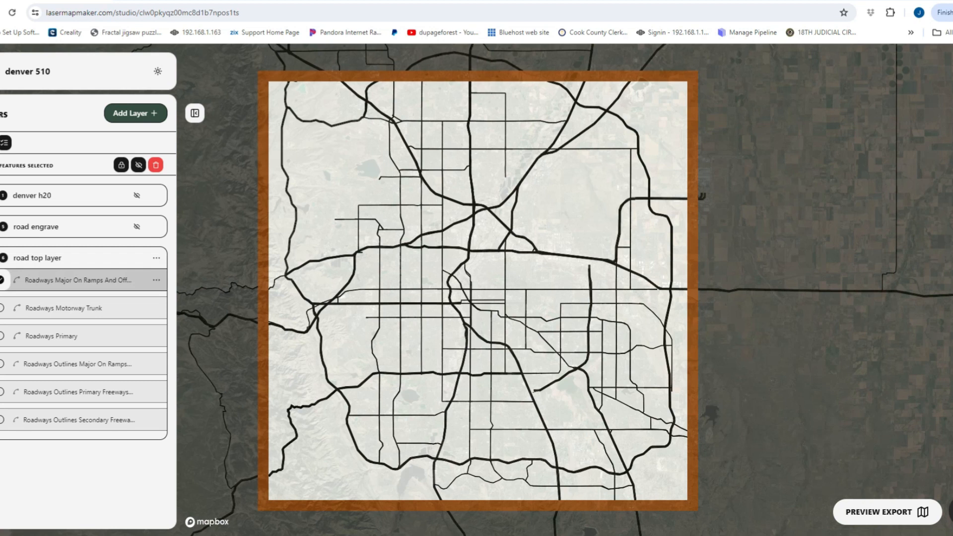
pyautogui.click(155, 280)
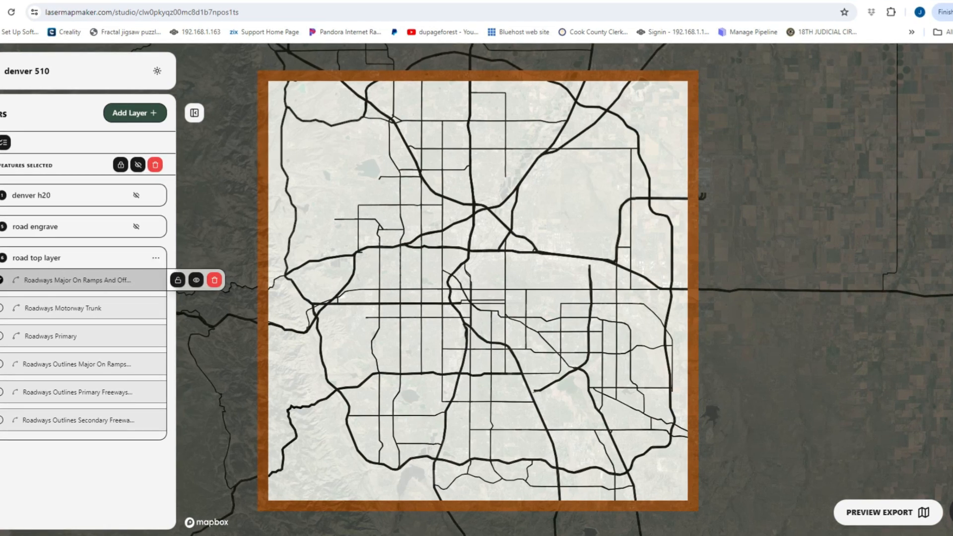
pyautogui.click(155, 308)
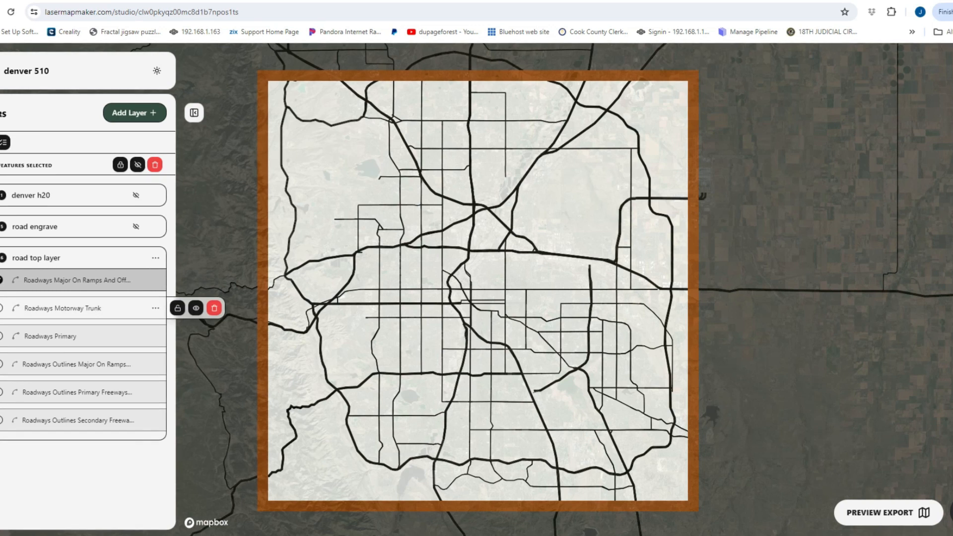
pyautogui.click(1, 308)
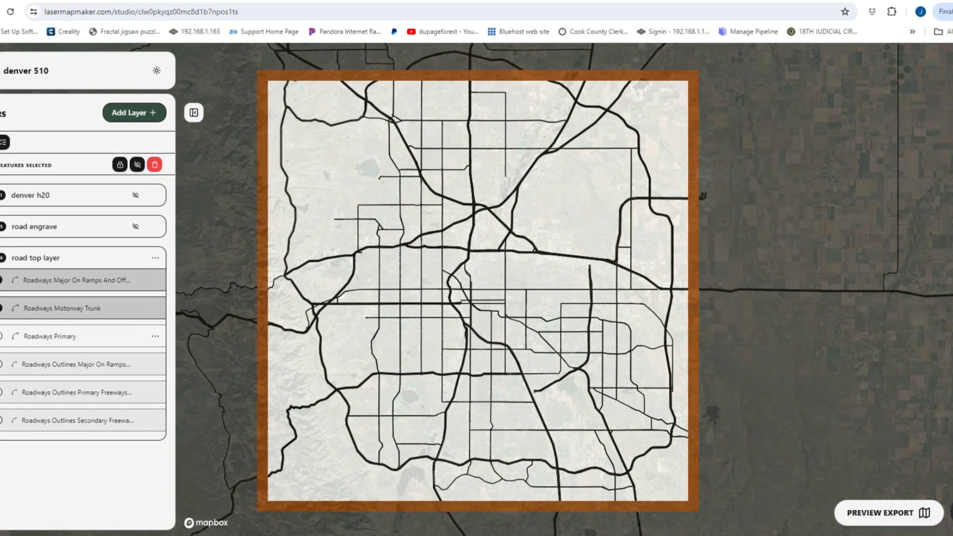
pyautogui.click(1, 336)
pyautogui.click(1, 365)
pyautogui.click(1, 392)
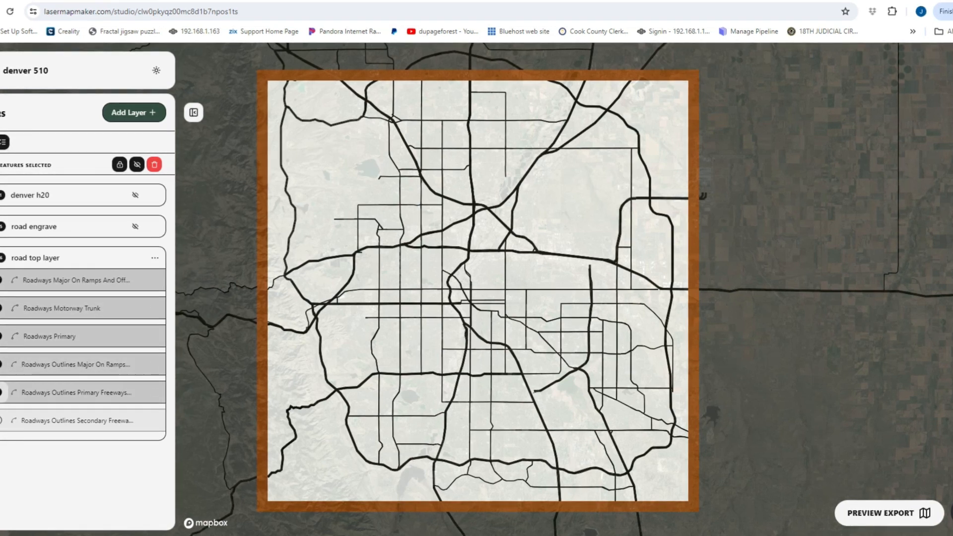
pyautogui.click(1, 420)
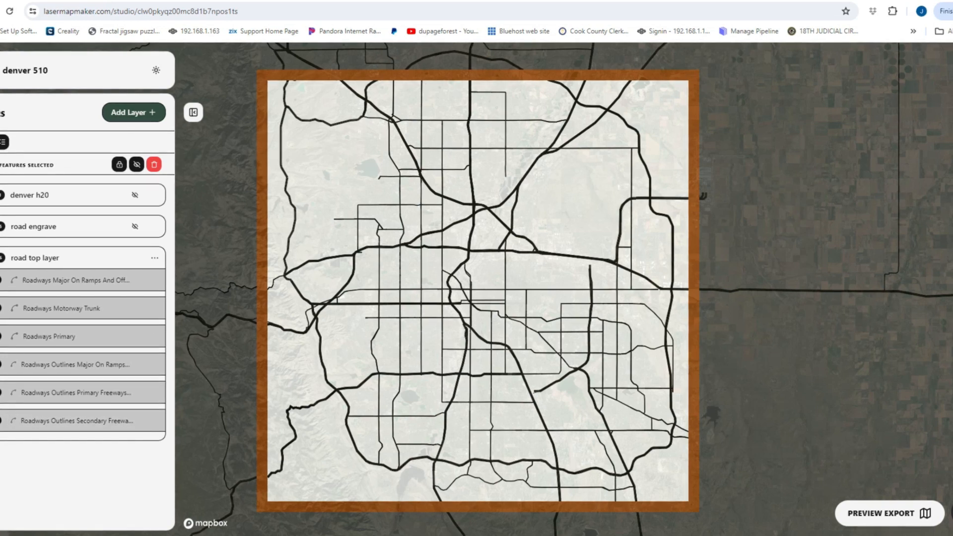
pyautogui.click(2, 258)
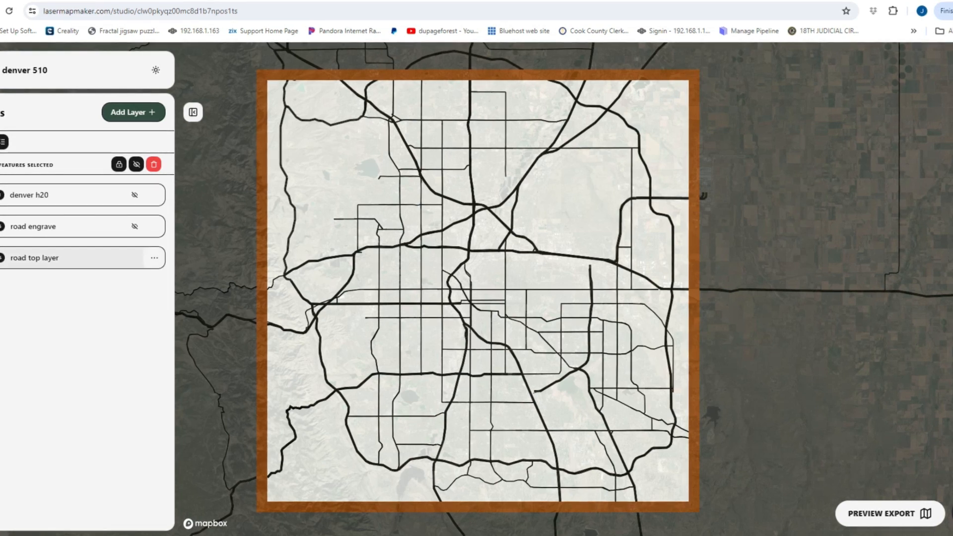
# Review the road top layer's tracing strategy, output format and border settings, and close the layer options.
pyautogui.click(155, 257)
pyautogui.click(212, 258)
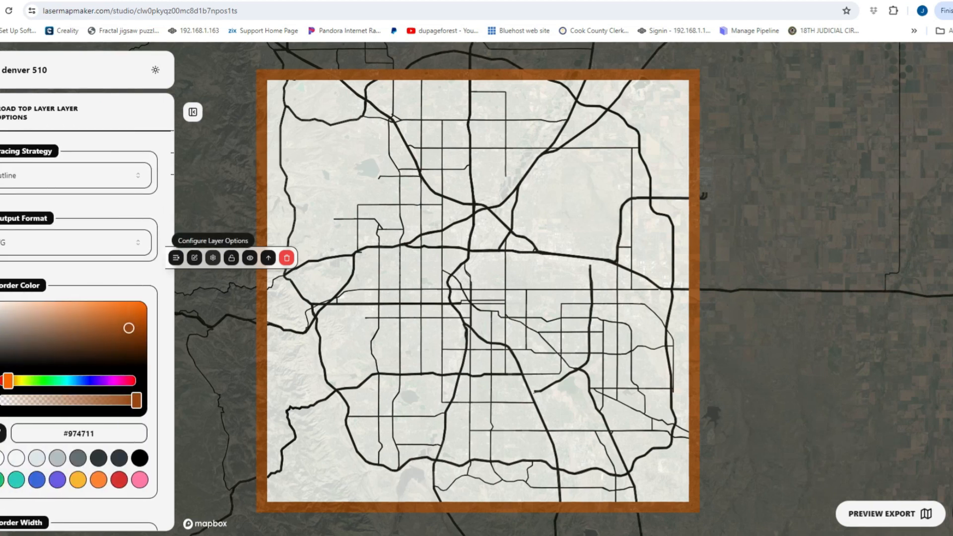
pyautogui.scroll(-2, 84, 327)
pyautogui.scroll(2, 84, 328)
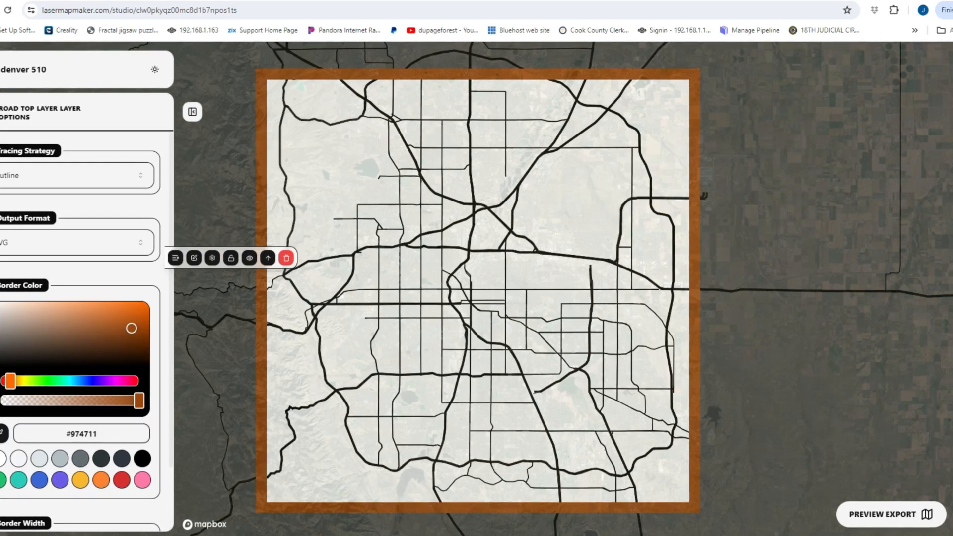
pyautogui.click(0, 113)
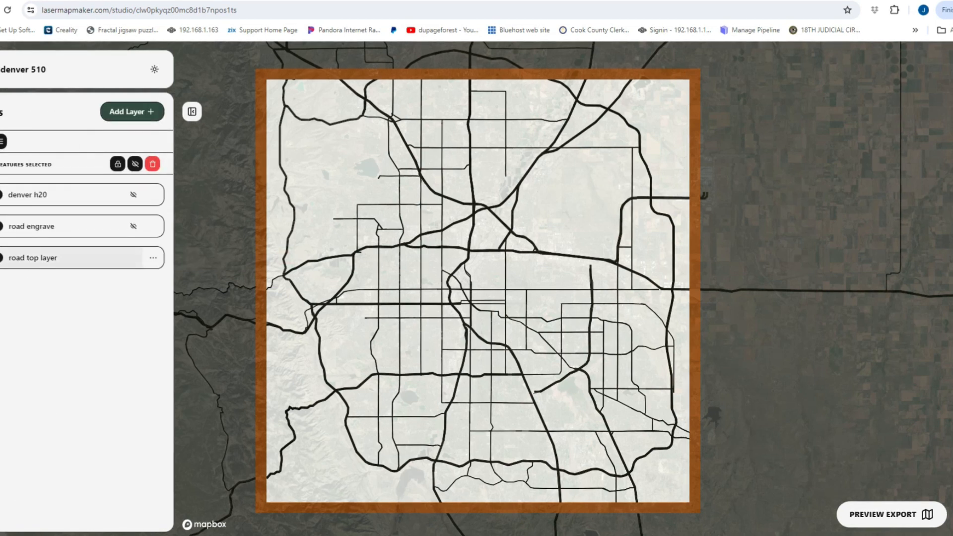
# Deselect all of the road top layer's features and check its included-features dialog, closing it without an update.
pyautogui.click(152, 258)
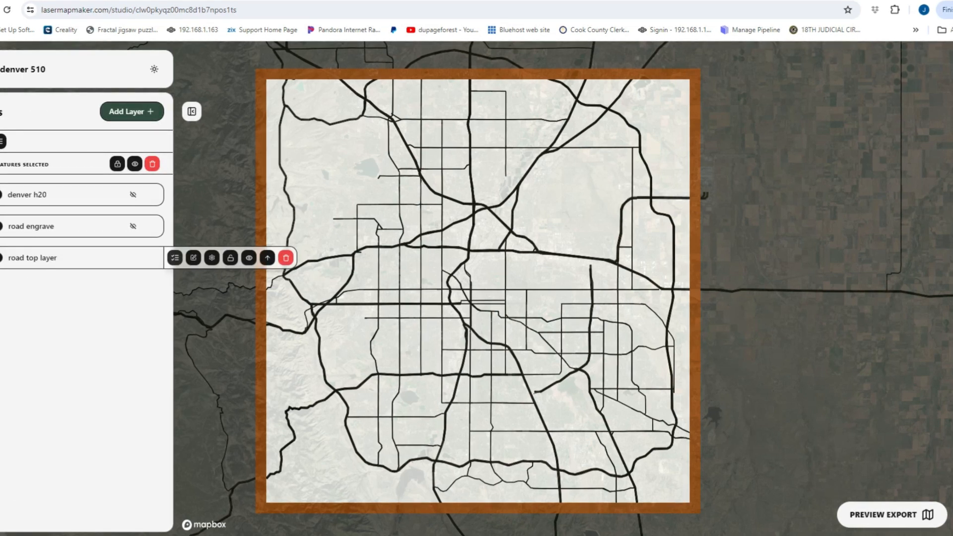
pyautogui.click(175, 257)
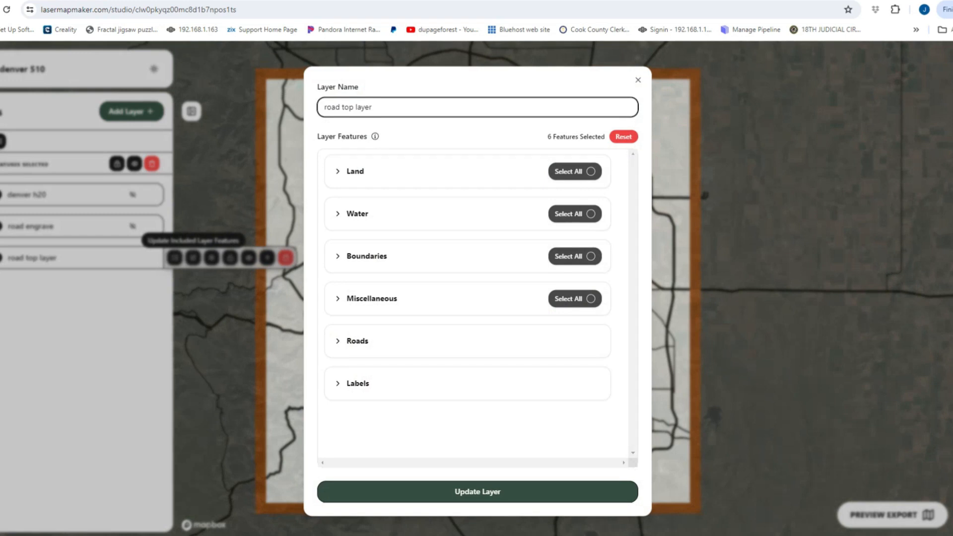
pyautogui.press('Escape')
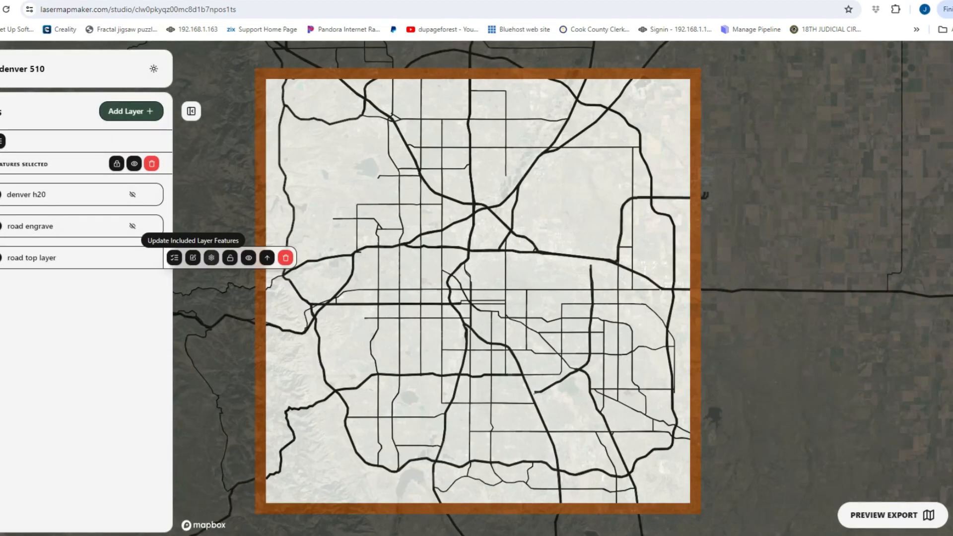
# Review the road top layer's tracing strategy, output format, border color and border width, and leave its options.
pyautogui.click(211, 258)
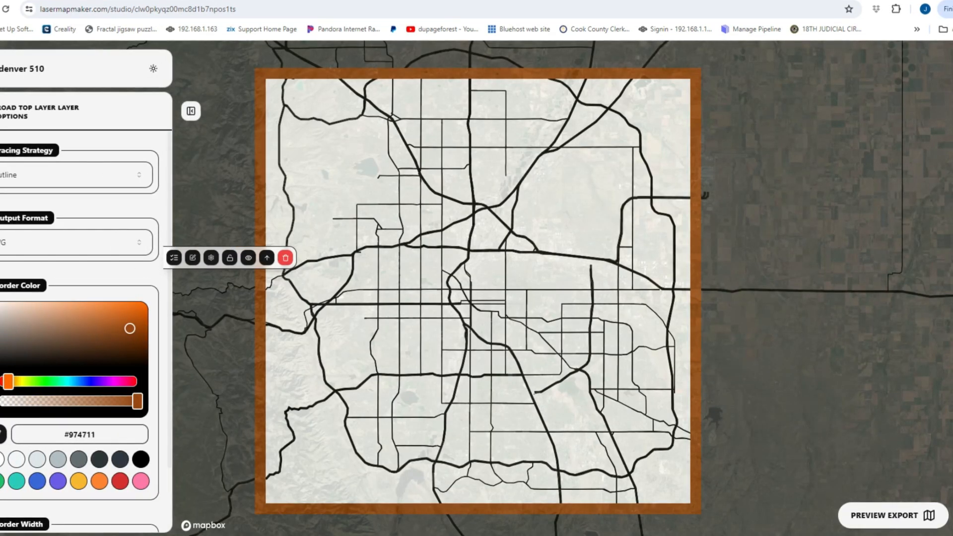
pyautogui.scroll(-2, 79, 298)
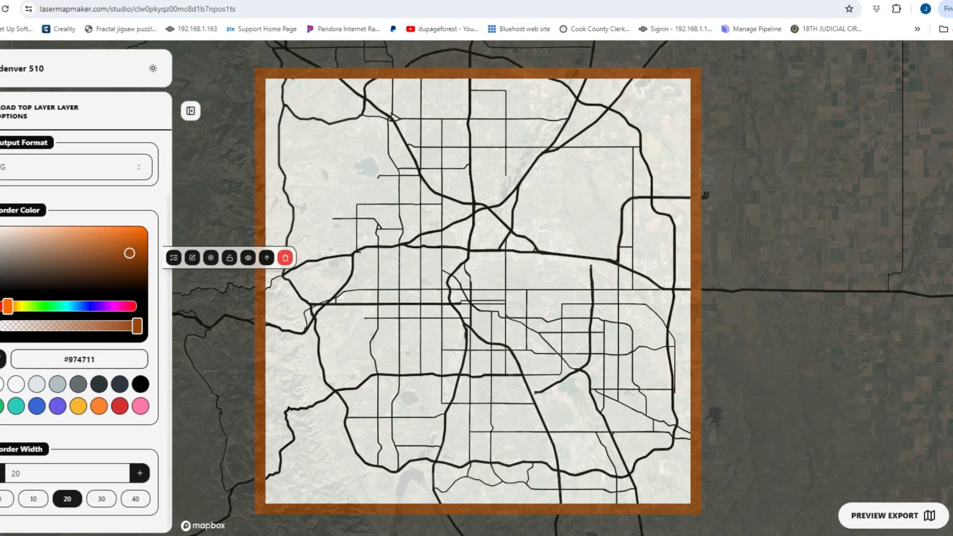
pyautogui.scroll(2, 79, 298)
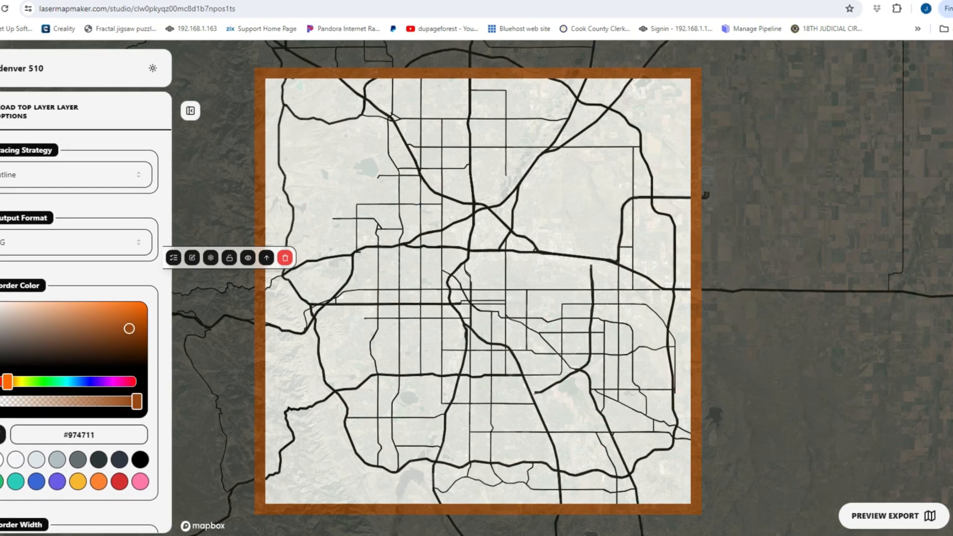
pyautogui.click(190, 111)
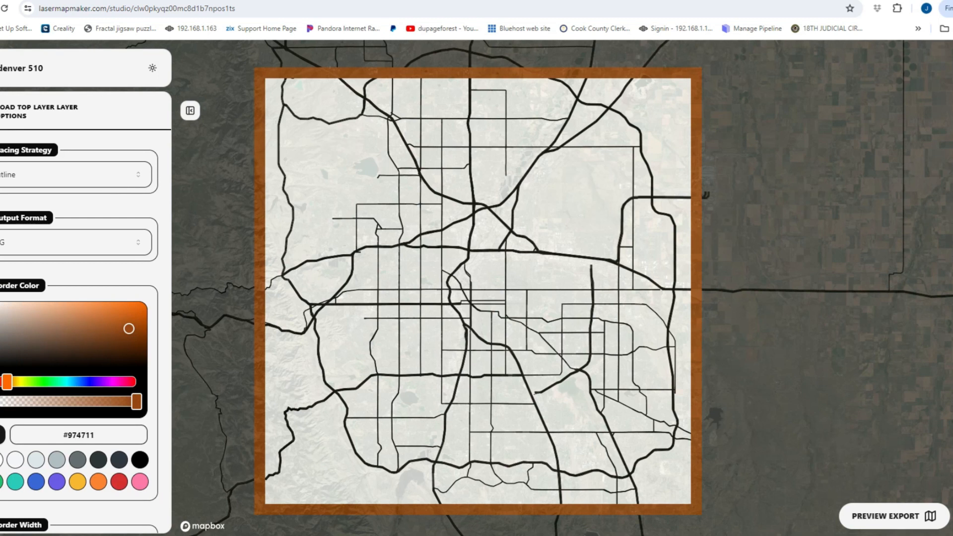
pyautogui.click(1, 111)
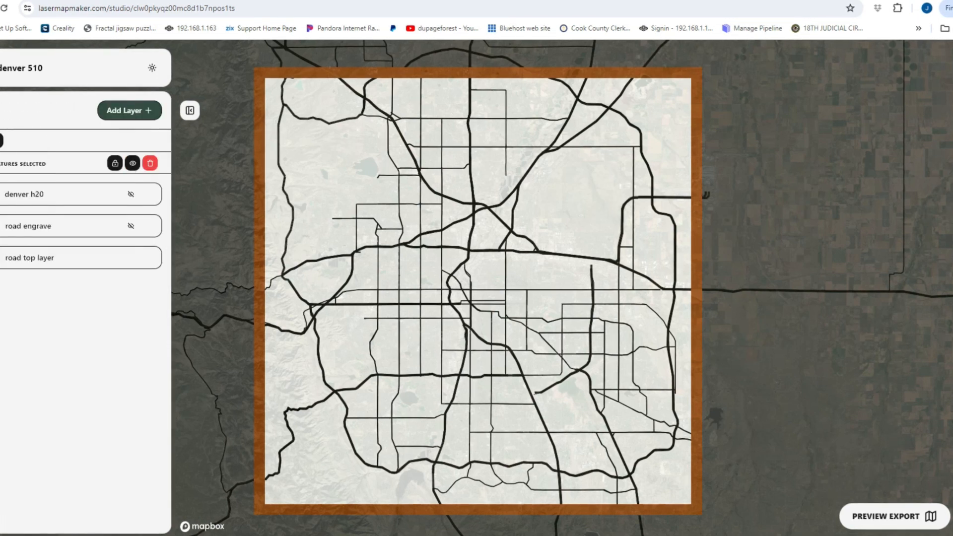
# Expand the road top layer and view the actions available for Roadways Major On Ramps And Off Ramps.
pyautogui.click(1, 258)
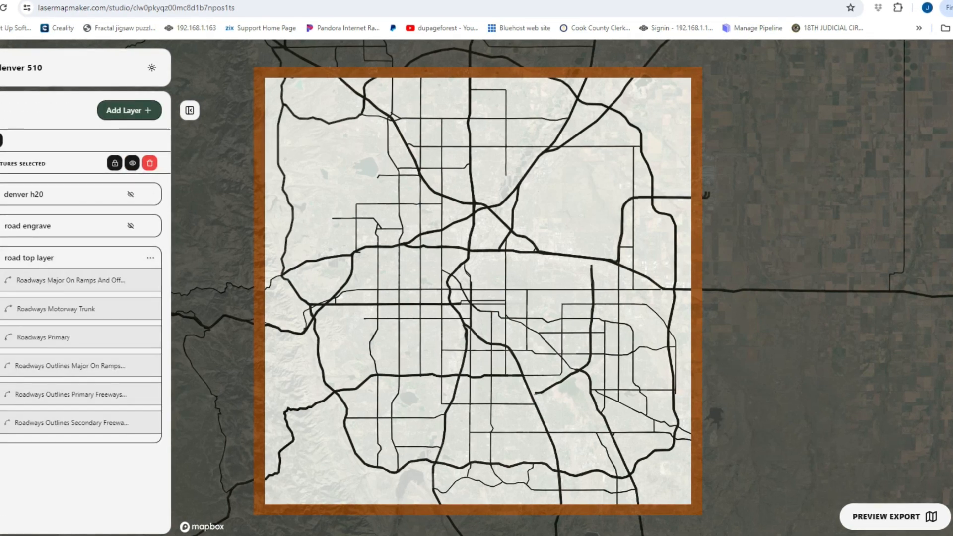
pyautogui.click(2, 258)
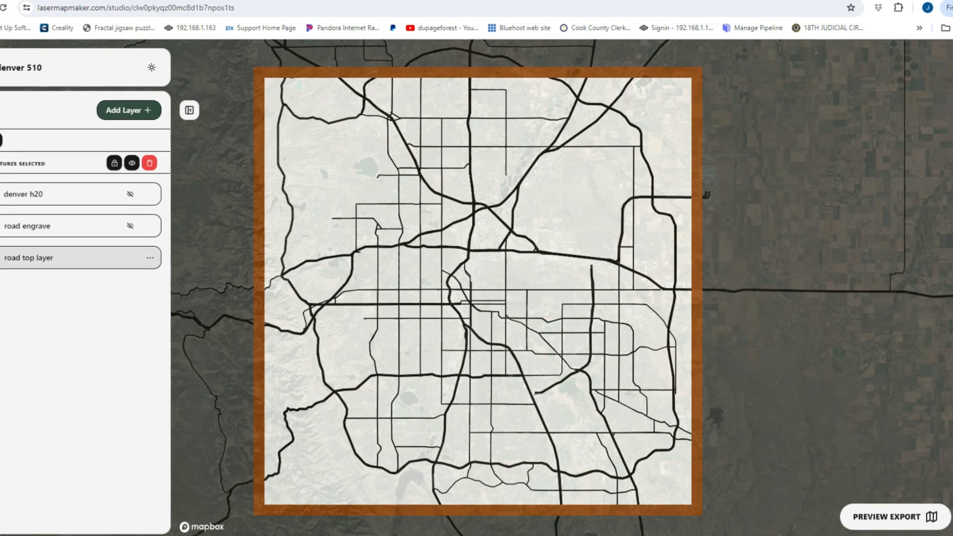
pyautogui.click(2, 258)
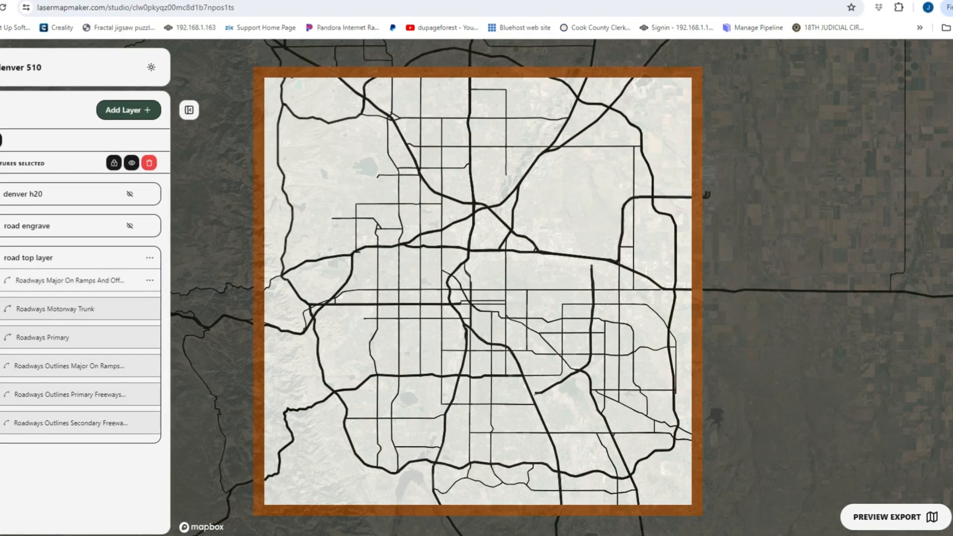
pyautogui.click(150, 280)
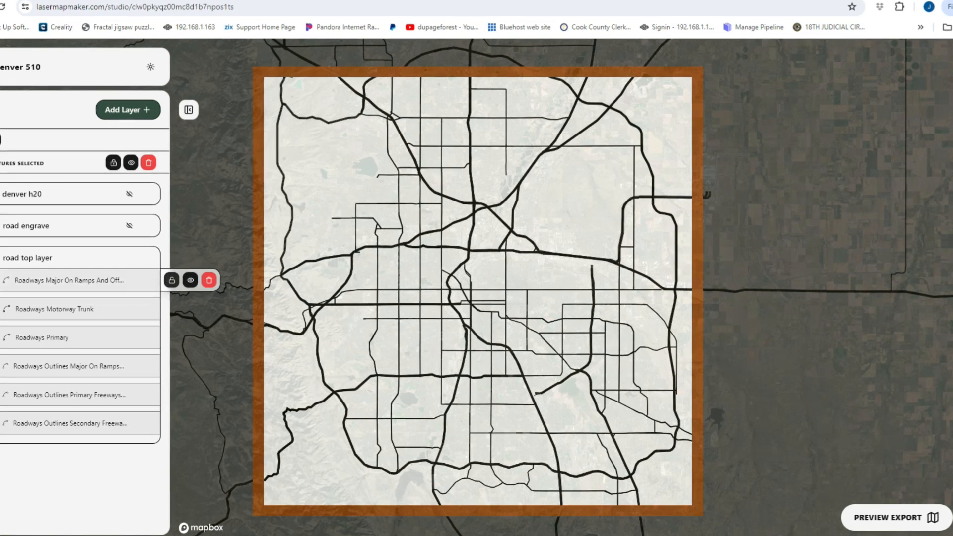
# Inspect the feature style of Roadways Major On Ramps And Off Ramps and return to the layer list.
pyautogui.click(60, 258)
pyautogui.click(60, 257)
pyautogui.click(69, 281)
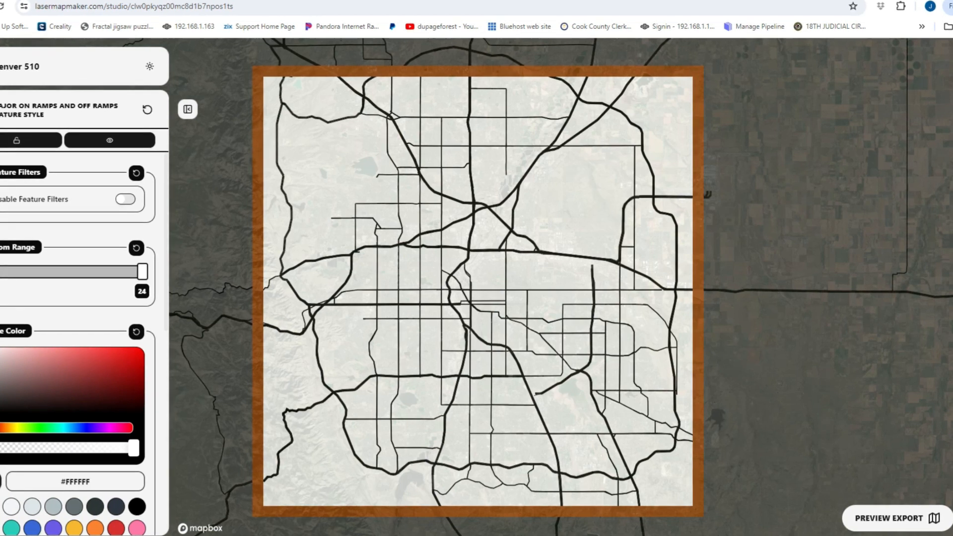
pyautogui.click(1, 109)
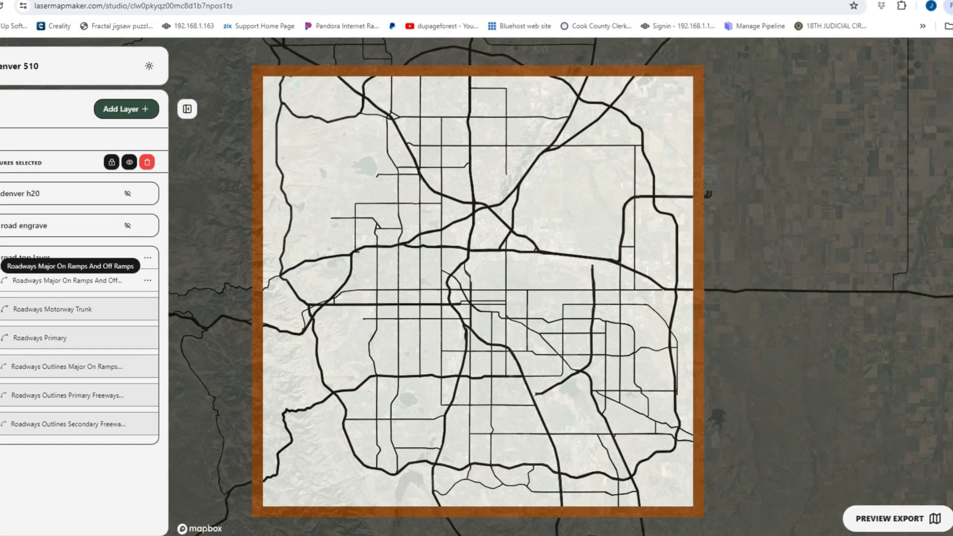
pyautogui.click(65, 281)
pyautogui.click(2, 109)
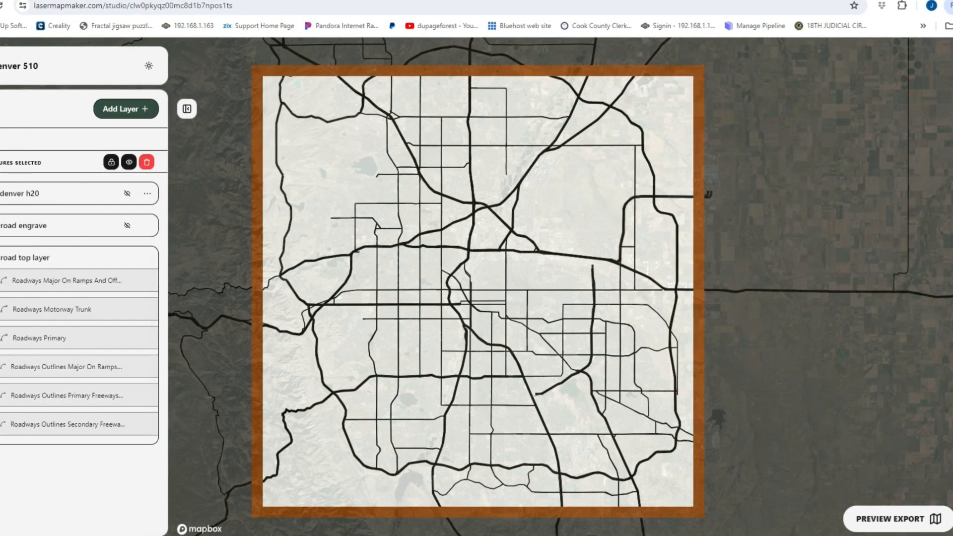
# Select all six roadway and roadway-outline features in the road top layer, expanding the layer list to reach them.
pyautogui.keyDown('ctrl'); pyautogui.click(65, 280); pyautogui.keyUp('ctrl')
pyautogui.keyDown('ctrl'); pyautogui.click(65, 309); pyautogui.keyUp('ctrl')
pyautogui.keyDown('shift'); pyautogui.click(64, 309); pyautogui.keyUp('shift')
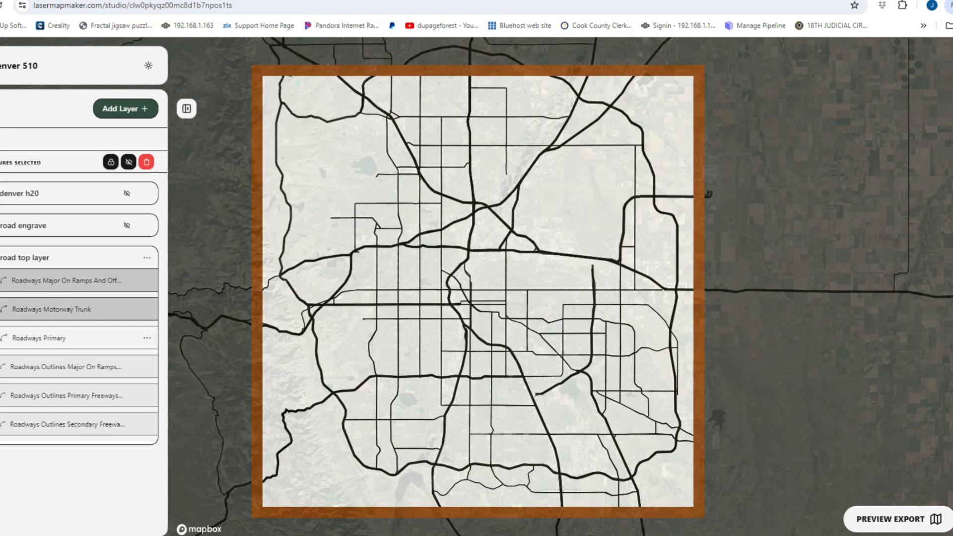
pyautogui.click(2, 258)
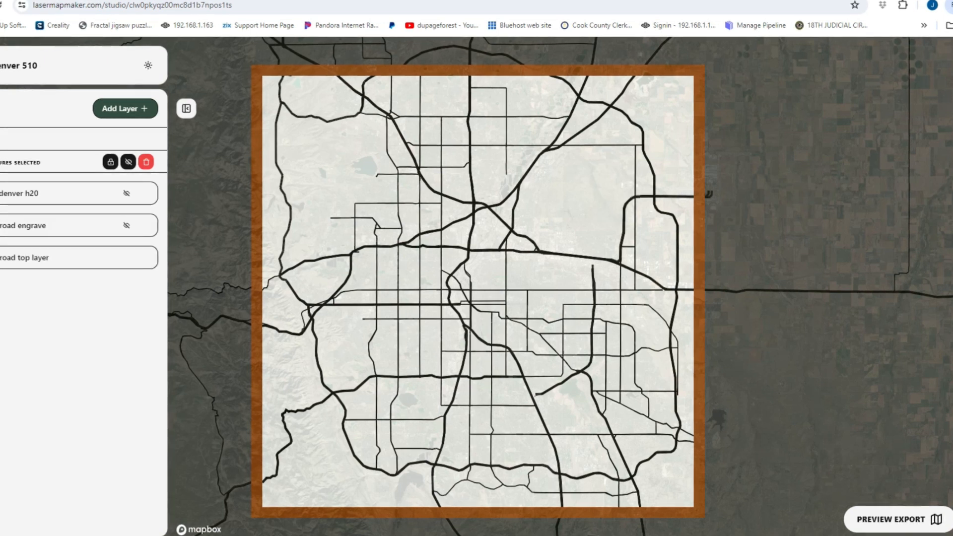
pyautogui.moveTo(2, 258); pyautogui.dragTo(2, 307)
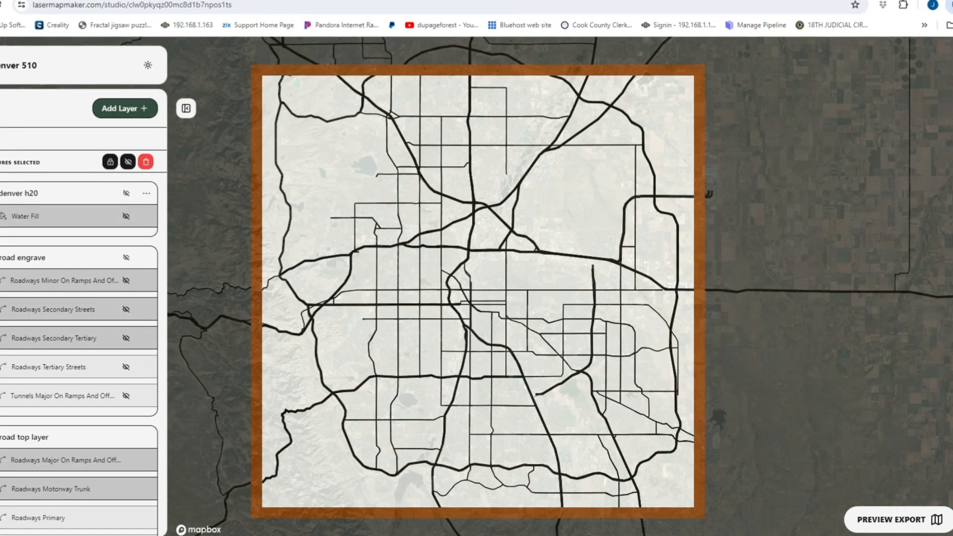
pyautogui.scroll(-2, 79, 298)
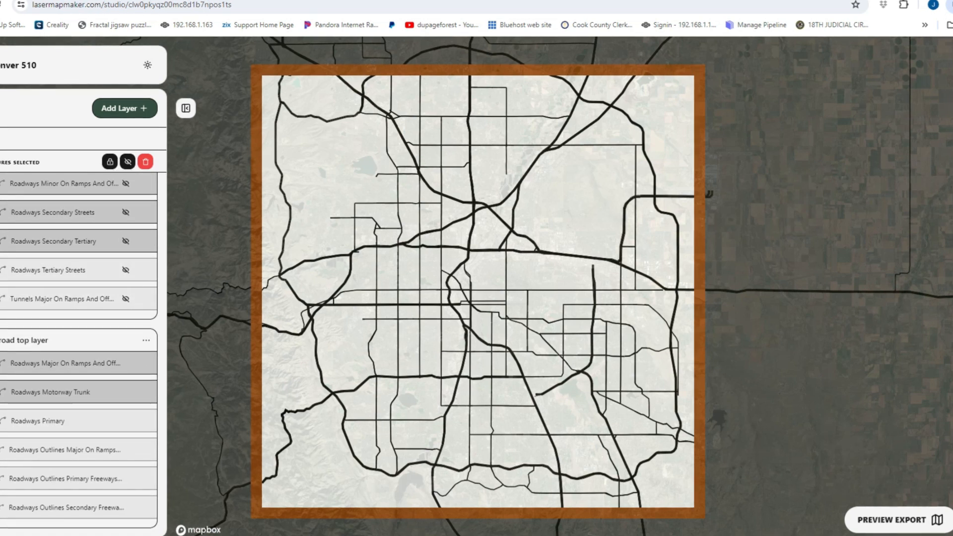
pyautogui.keyDown('ctrl'); pyautogui.click(74, 421); pyautogui.keyUp('ctrl')
pyautogui.keyDown('ctrl'); pyautogui.click(75, 449); pyautogui.keyUp('ctrl')
pyautogui.keyDown('shift'); pyautogui.click(65, 478); pyautogui.keyUp('shift')
pyautogui.keyDown('shift'); pyautogui.click(64, 508); pyautogui.keyUp('shift')
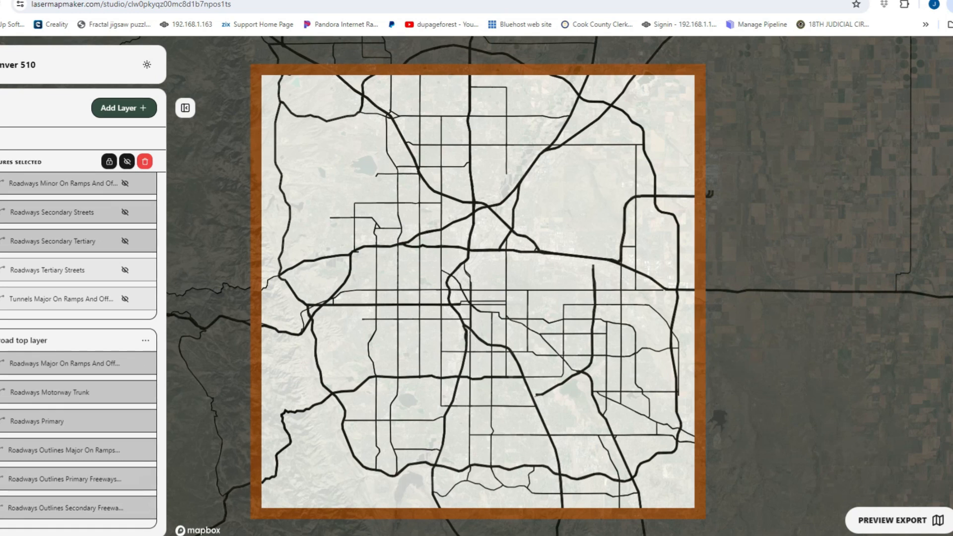
# Collapse the road top layer and check its border color in the layer options.
pyautogui.click(1, 341)
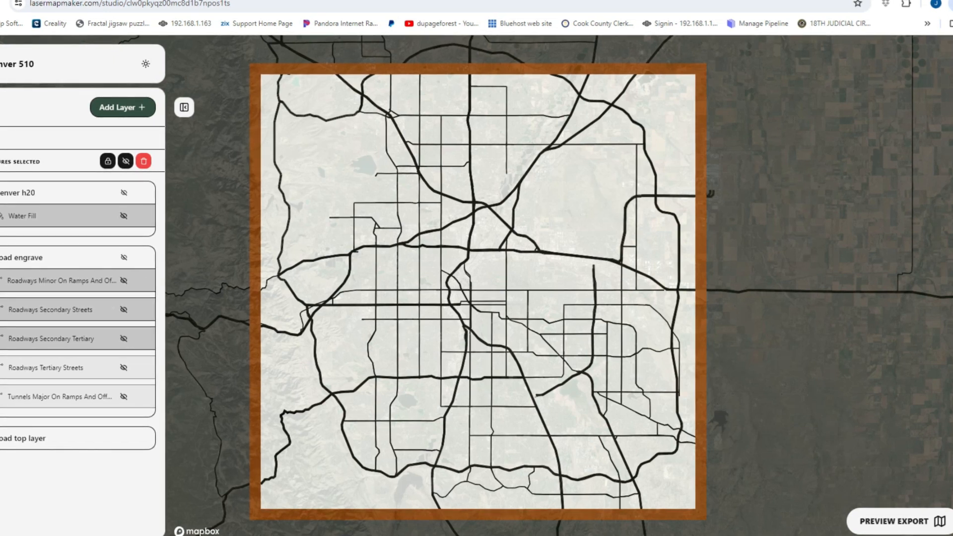
pyautogui.click(144, 439)
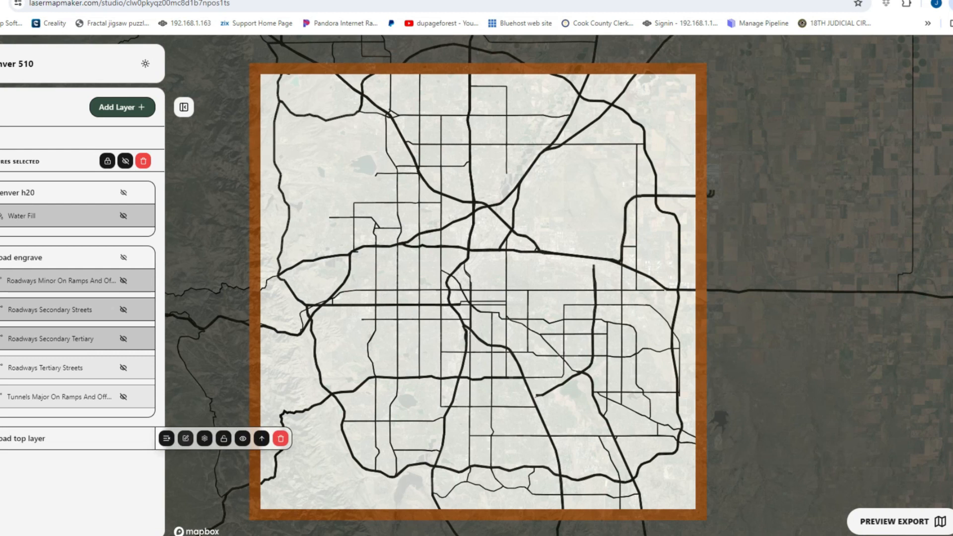
pyautogui.click(204, 438)
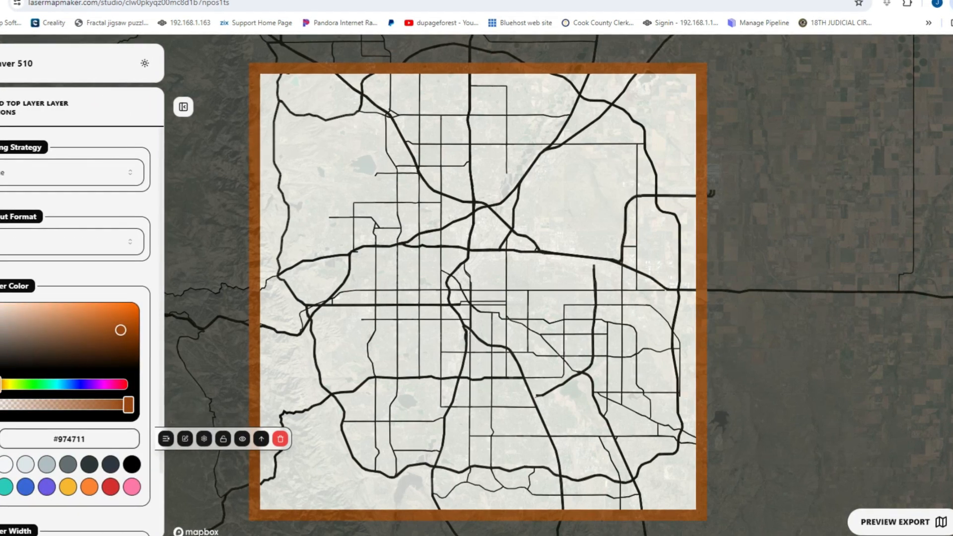
pyautogui.click(2, 107)
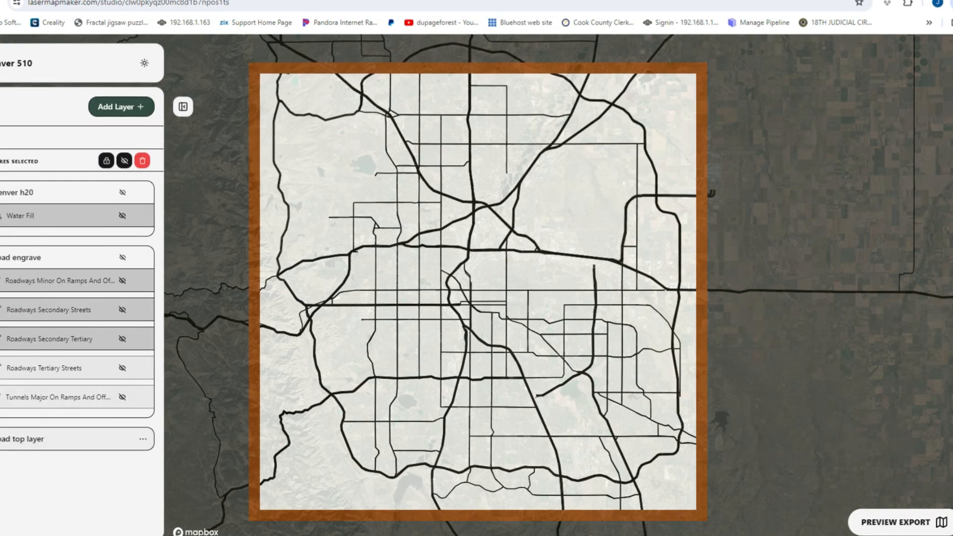
# Expand the road top layer and open the feature style of Roadways Major On Ramps And Off Ramps.
pyautogui.click(4, 438)
pyautogui.scroll(-2, 77, 347)
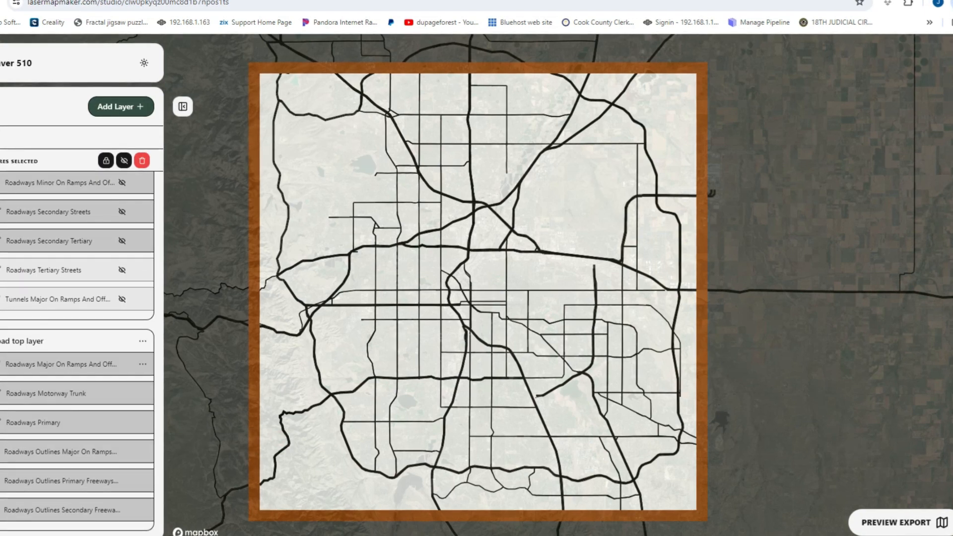
pyautogui.click(80, 364)
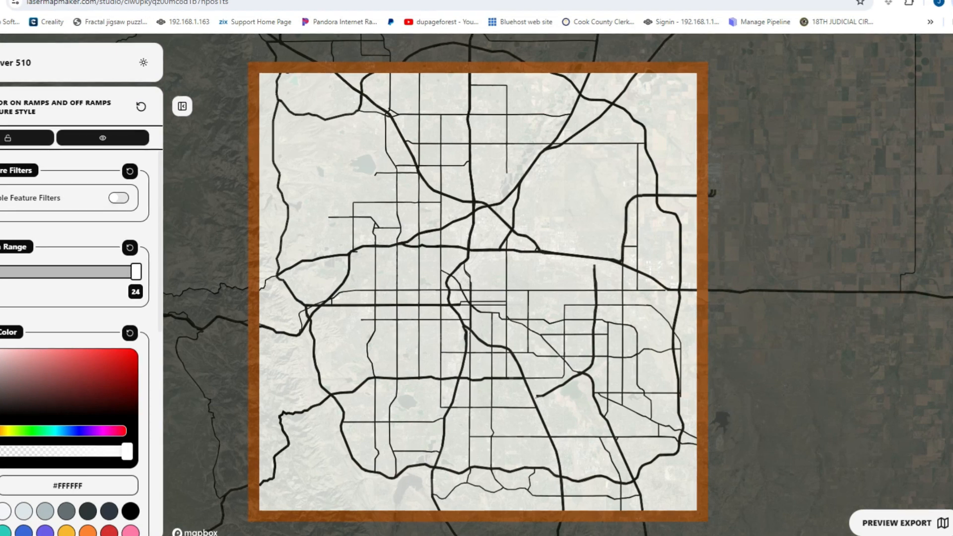
# Try to set the line color of Roadways Major On Ramps And Off Ramps to 974711.
pyautogui.click(82, 486)
pyautogui.hotkey('ctrl', 'a')
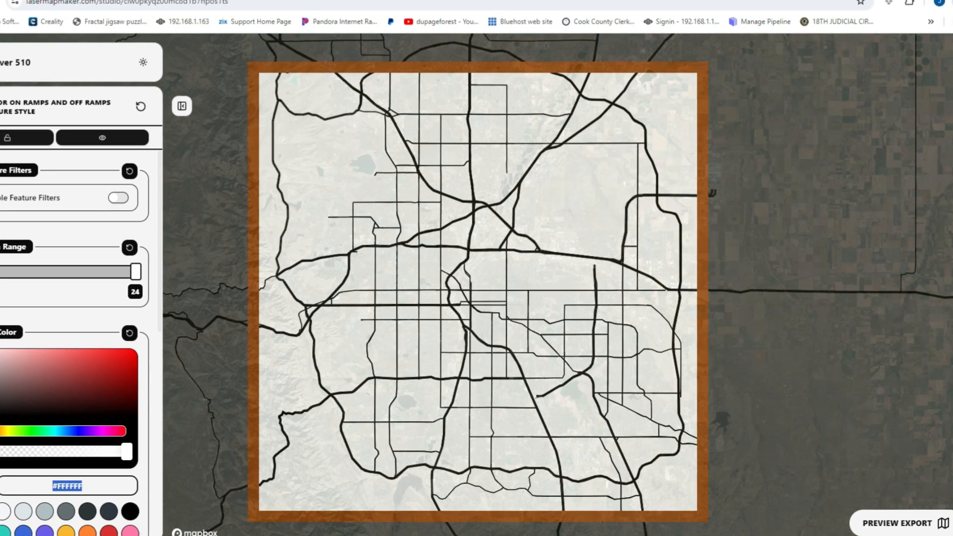
pyautogui.rightClick(53, 489)
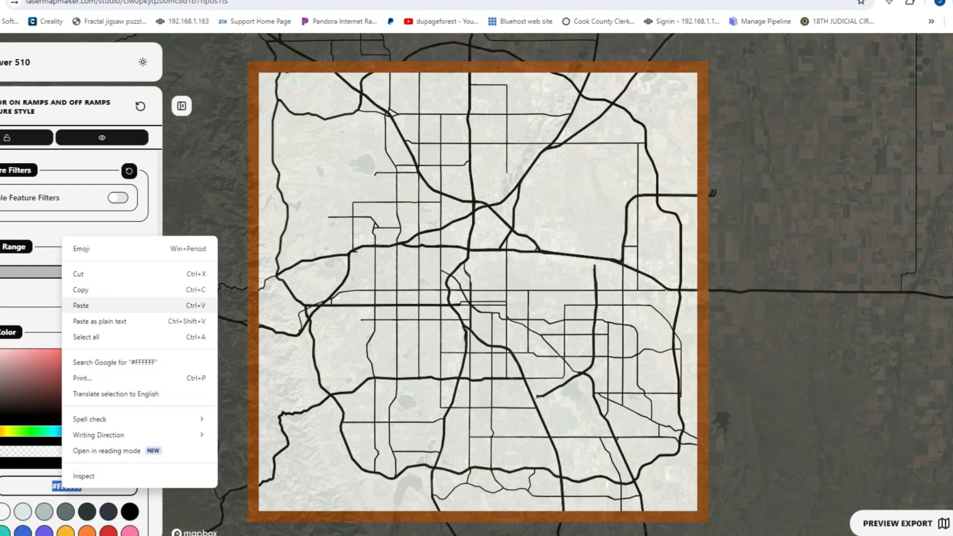
pyautogui.click(74, 303)
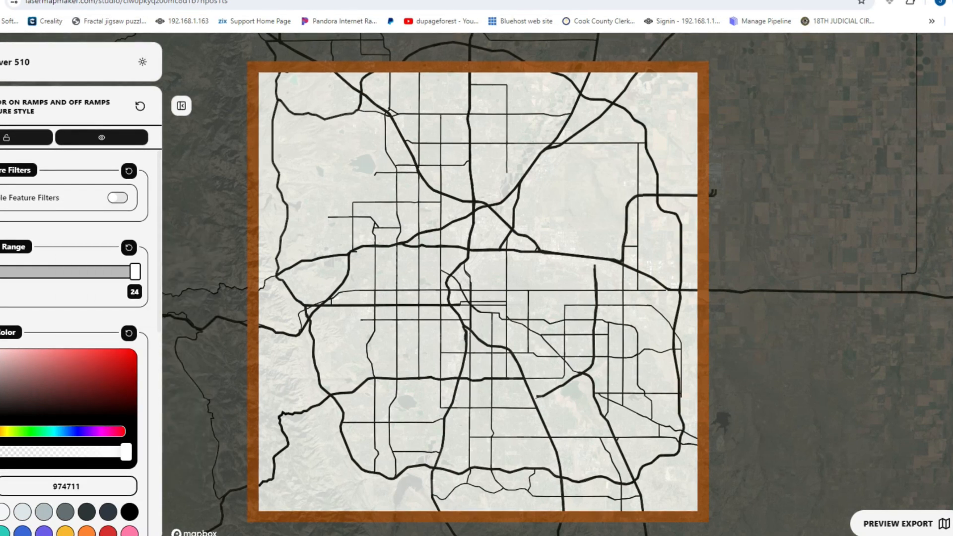
# Choose orange #FA8231 as the line color for Roadways Major On Ramps And Off Ramps.
pyautogui.scroll(-4, 85, 348)
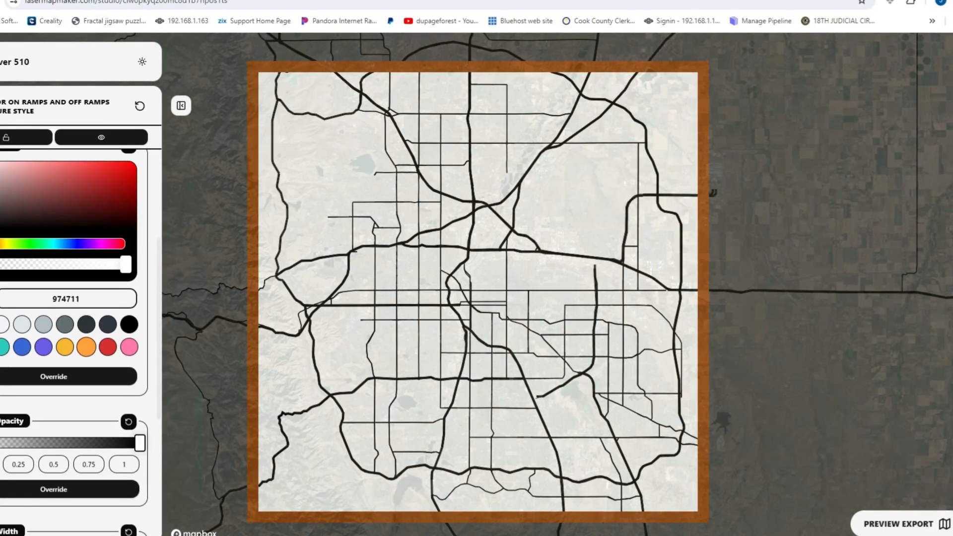
pyautogui.click(86, 347)
pyautogui.click(65, 347)
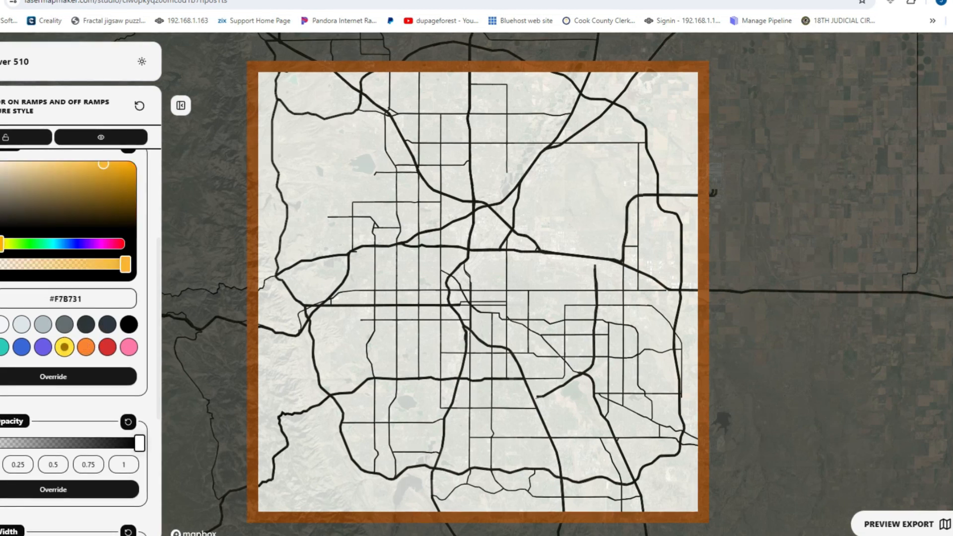
pyautogui.click(85, 347)
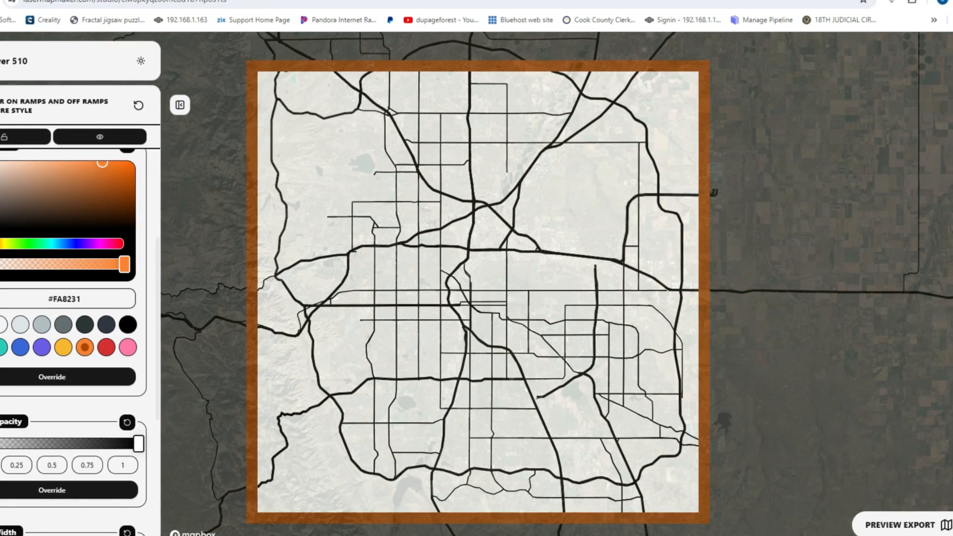
# Increase the line width of Roadways Major On Ramps And Off Ramps by three increments and override its default width.
pyautogui.scroll(-5, 75, 297)
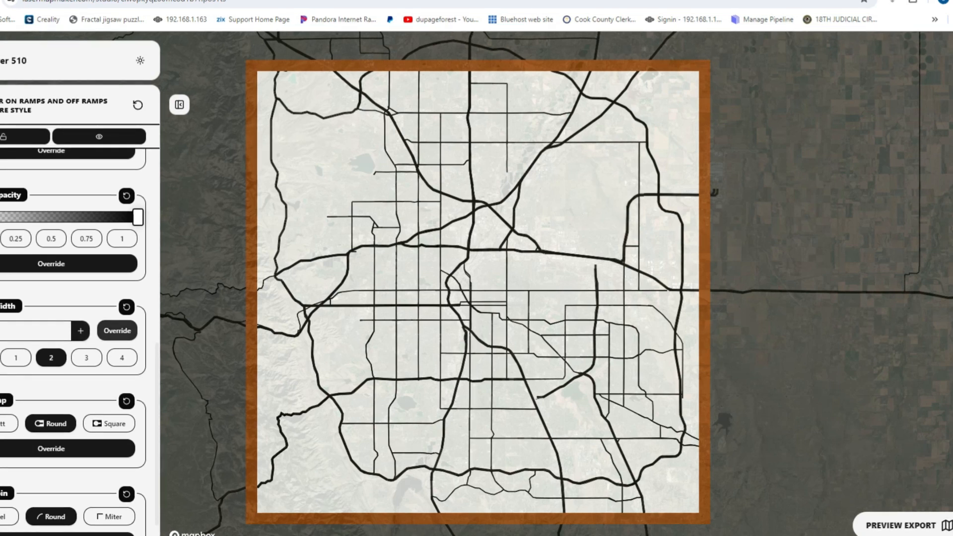
pyautogui.click(80, 331)
pyautogui.click(81, 331)
pyautogui.click(81, 331)
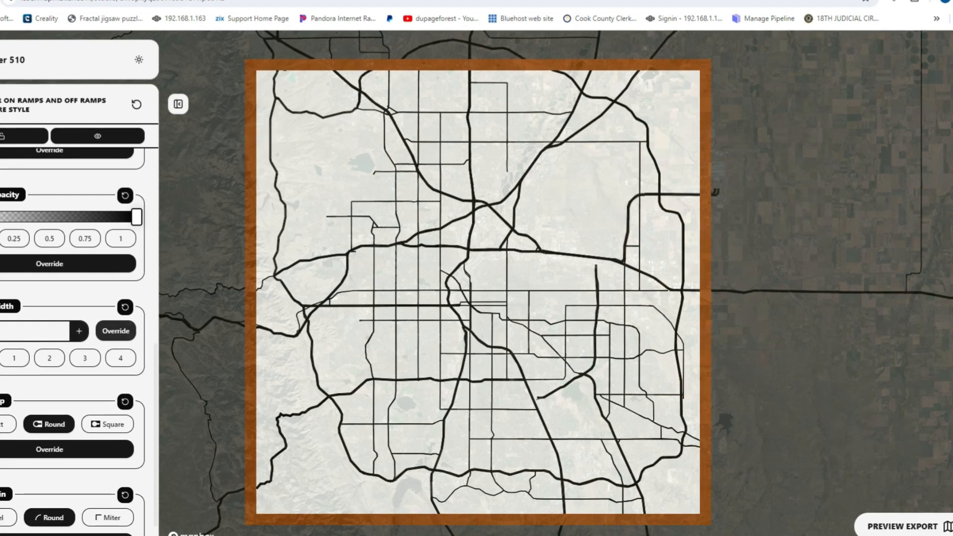
pyautogui.click(116, 330)
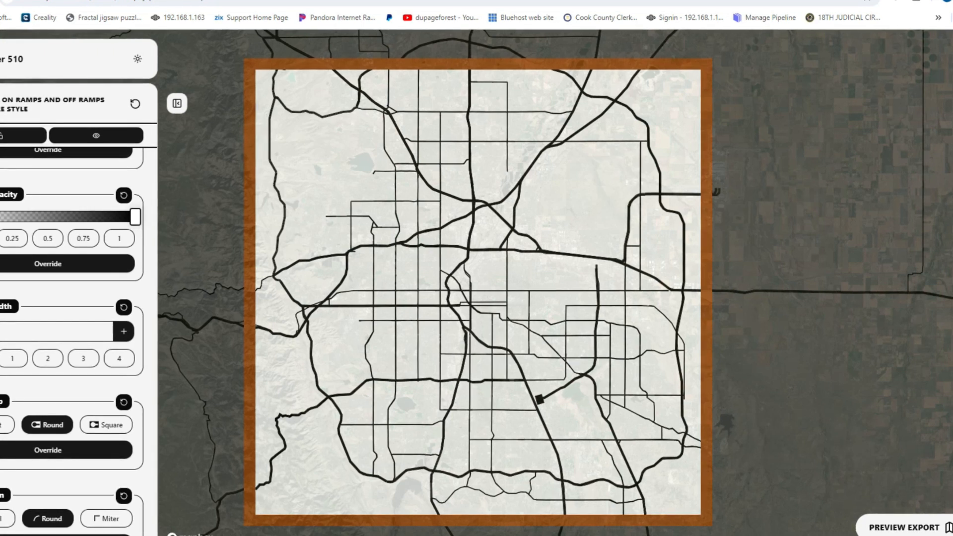
# Delete the Roadways Major On Ramps And Off Ramps feature from the road top layer.
pyautogui.click(1, 104)
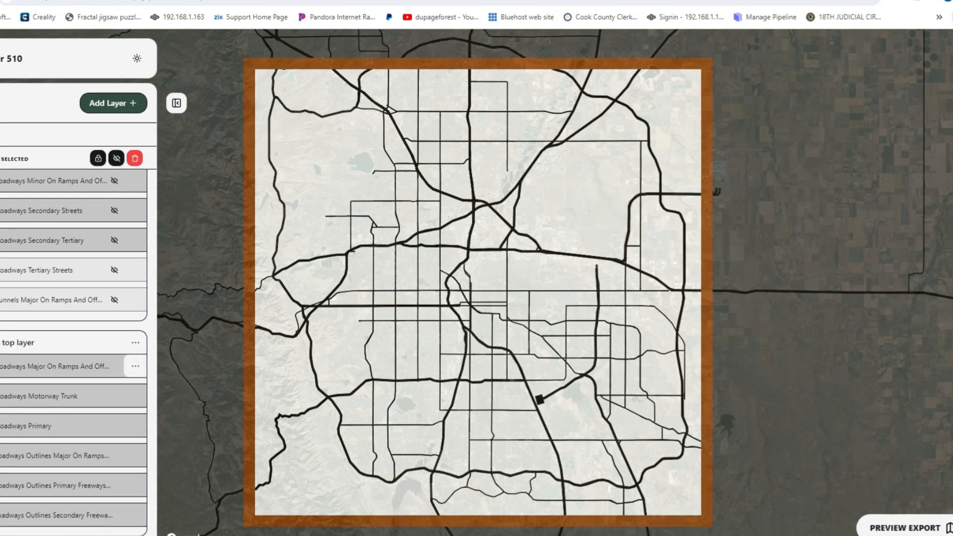
pyautogui.click(135, 366)
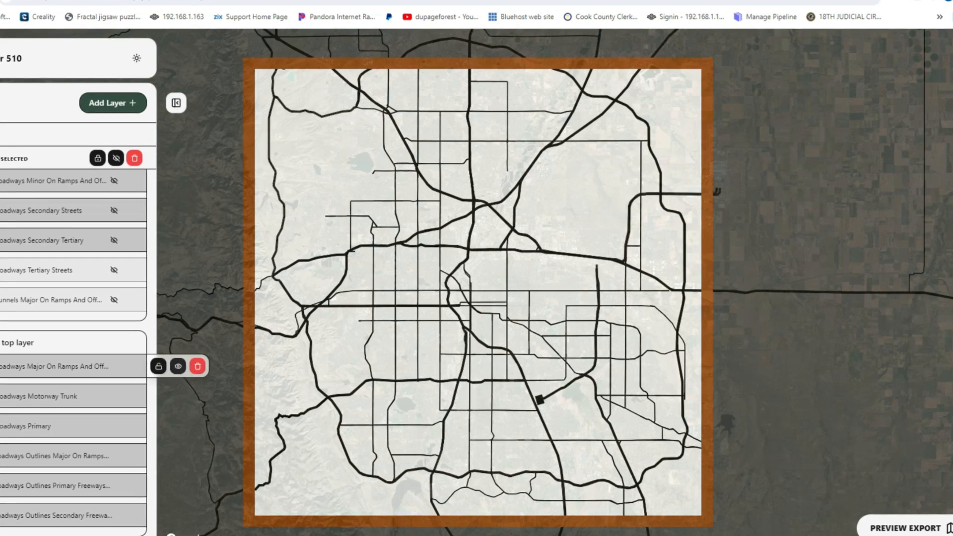
pyautogui.click(198, 366)
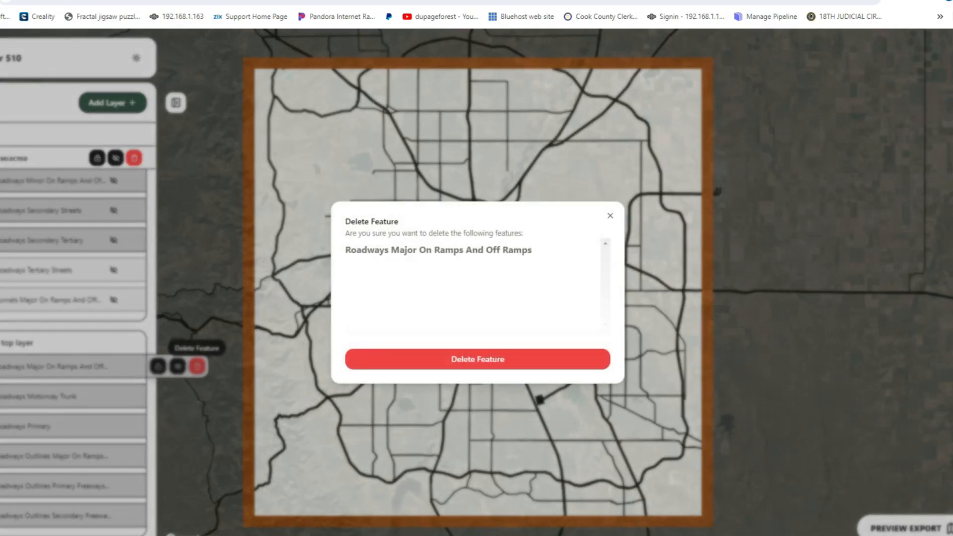
pyautogui.click(478, 358)
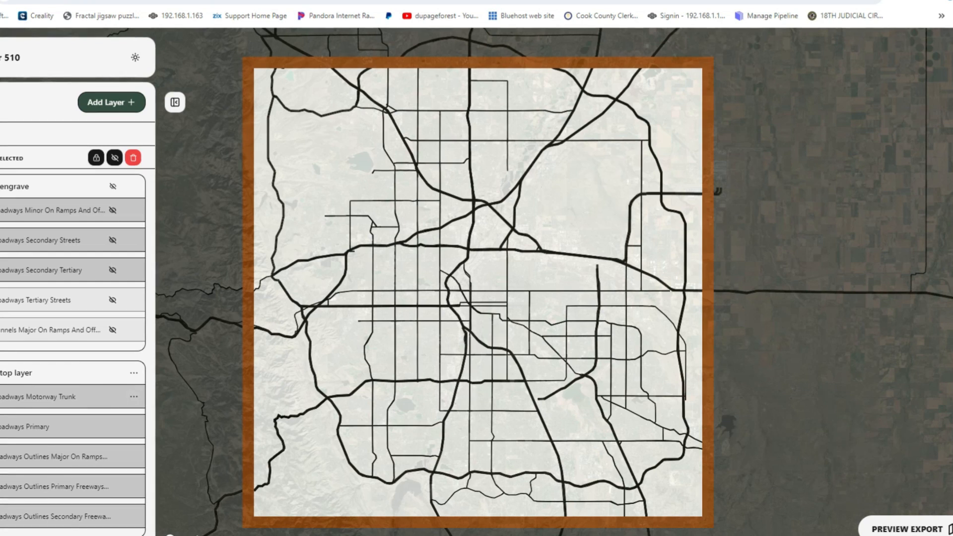
# Override the line color of Roadways Motorway Trunk with orange #FA8231.
pyautogui.click(64, 397)
pyautogui.scroll(-2, 69, 323)
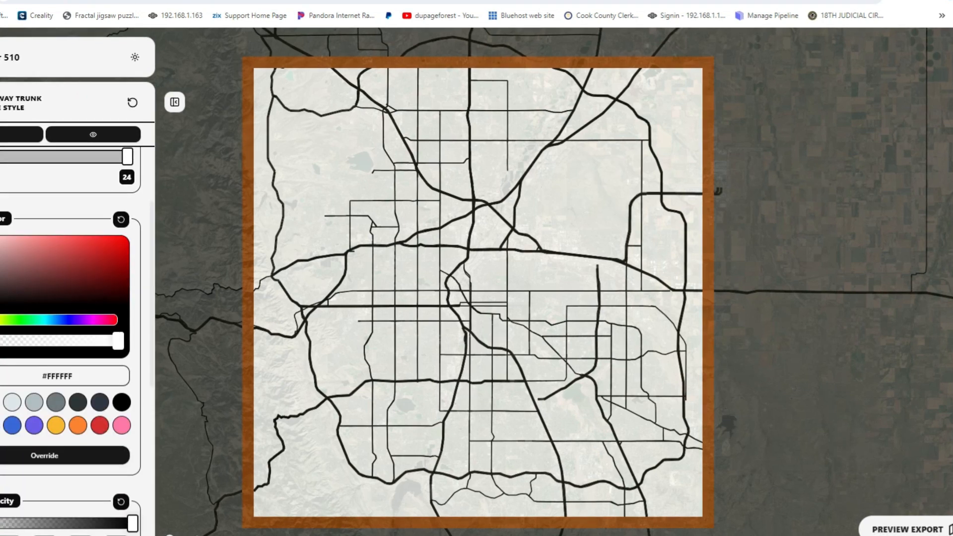
pyautogui.click(77, 425)
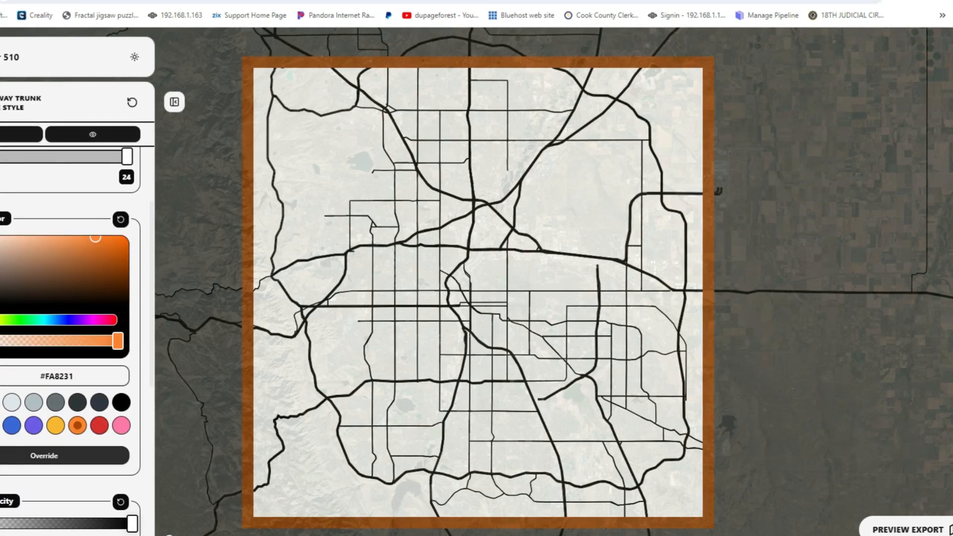
pyautogui.scroll(-4, 69, 323)
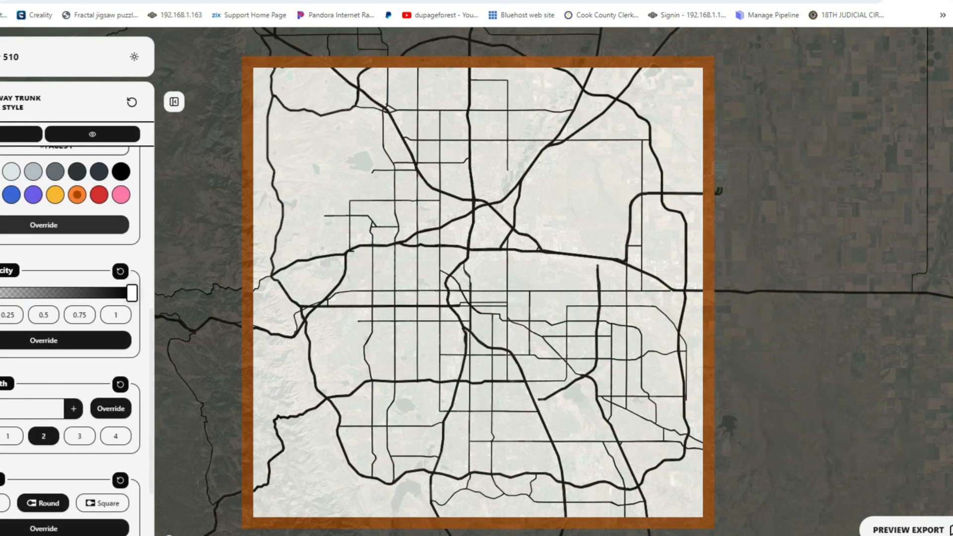
pyautogui.click(43, 225)
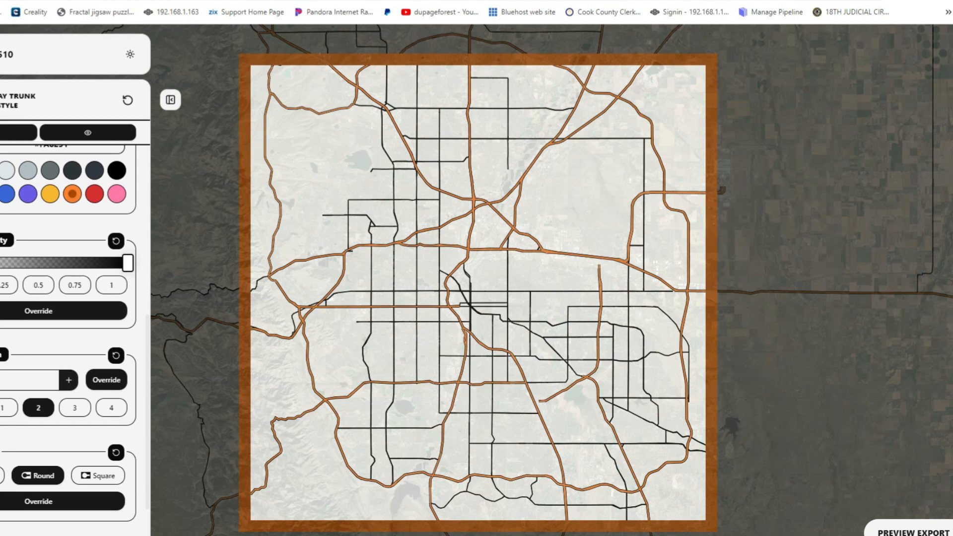
# Increase the line width of Roadways Motorway Trunk and override its default width.
pyautogui.click(68, 380)
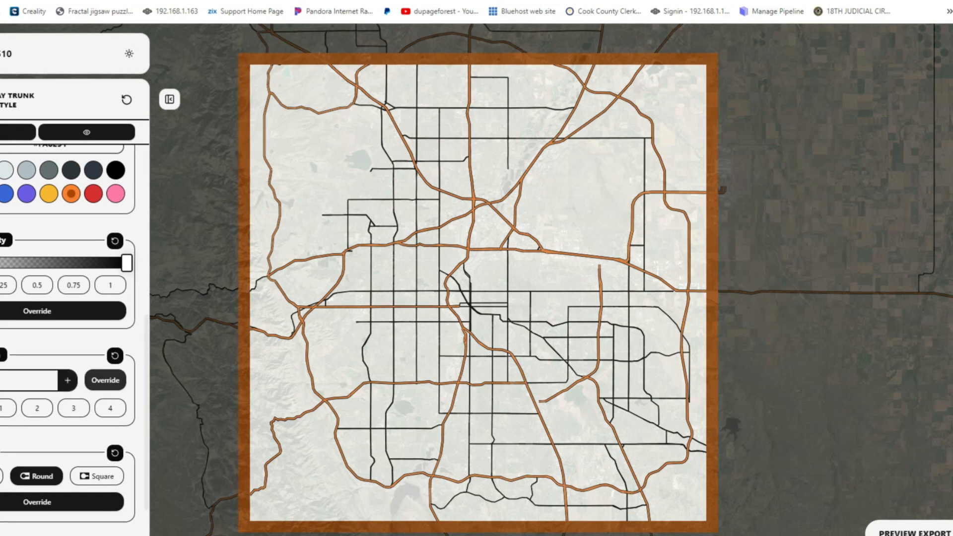
pyautogui.click(109, 380)
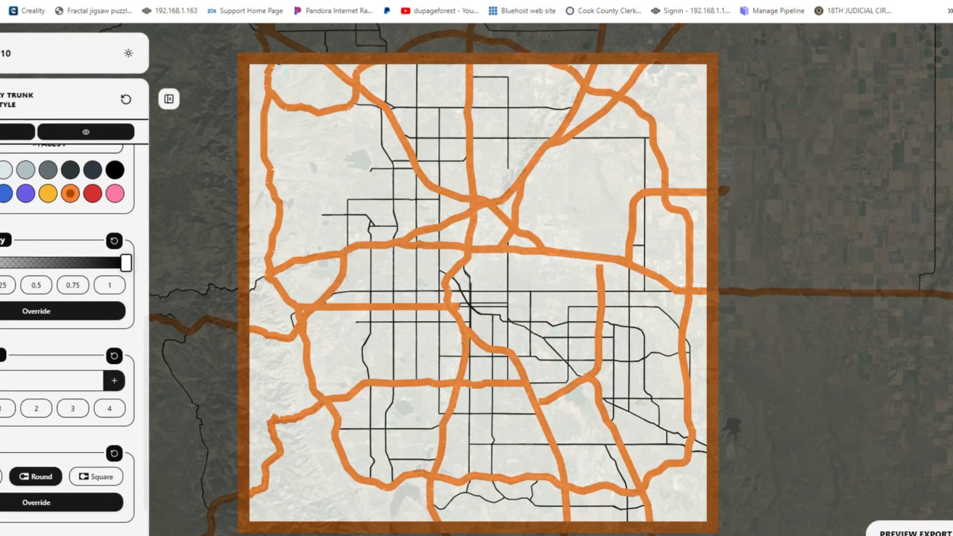
# Change the Roadways Motorway Trunk line join away from Round, set its line cap to Square, and return to the layer list.
pyautogui.scroll(-2, 67, 297)
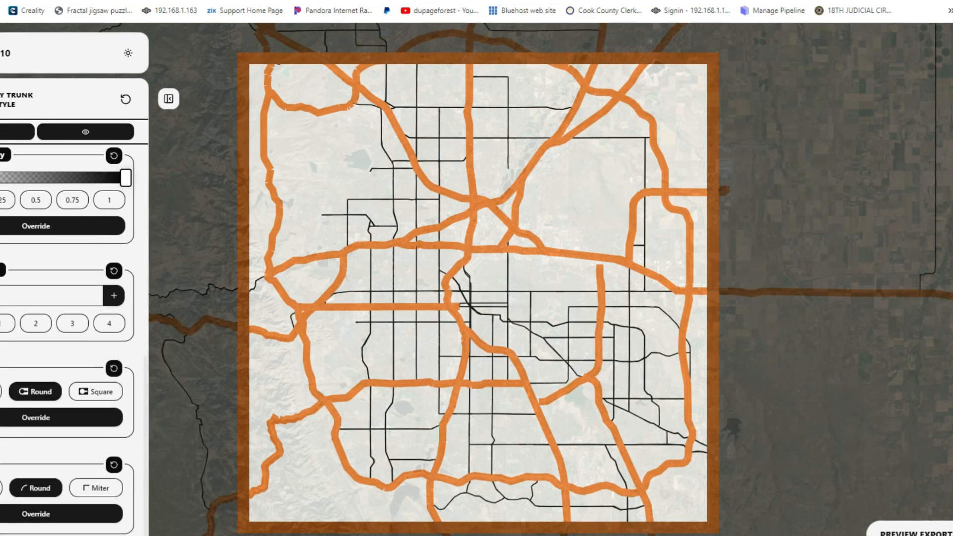
pyautogui.click(1, 488)
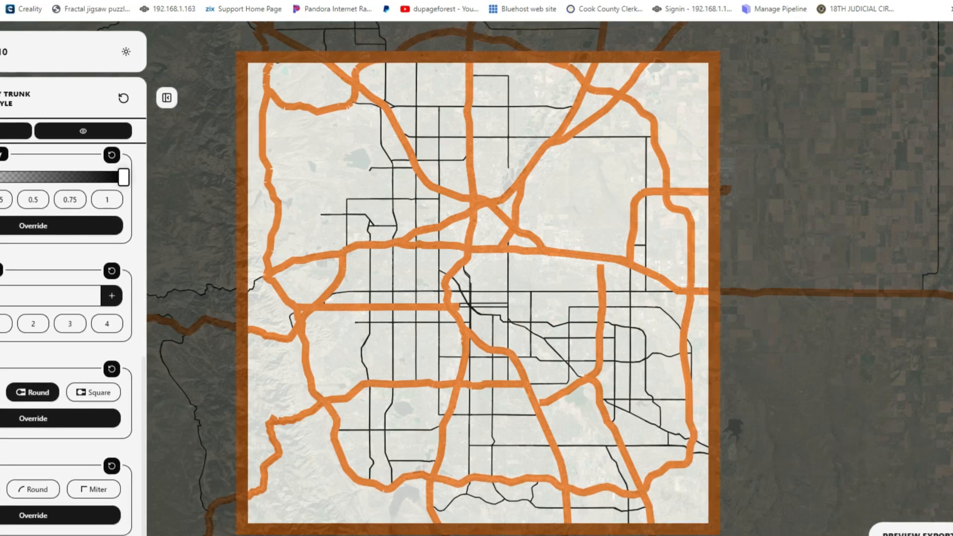
pyautogui.click(93, 392)
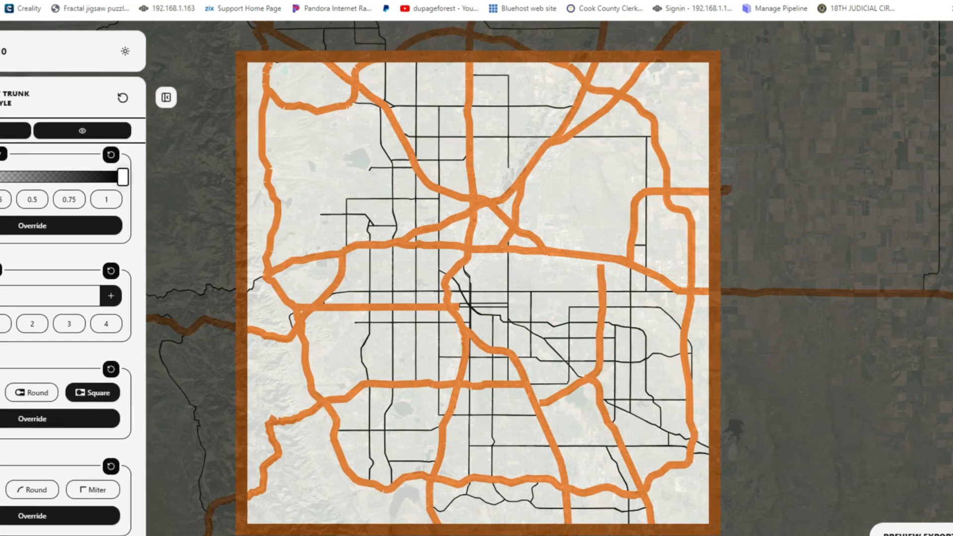
pyautogui.click(1, 98)
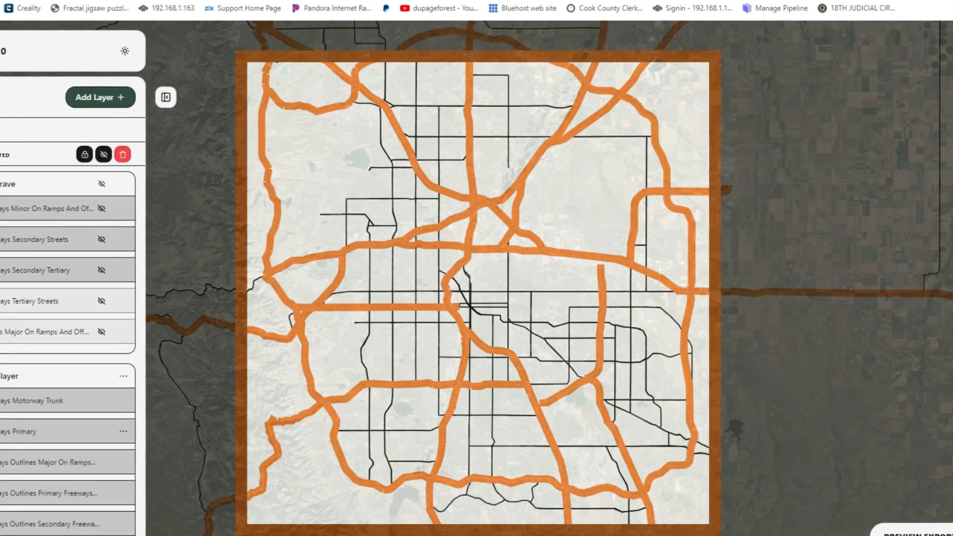
# Hide Roadways Primary in the road top layer and show it again to identify its roads on the map.
pyautogui.click(123, 431)
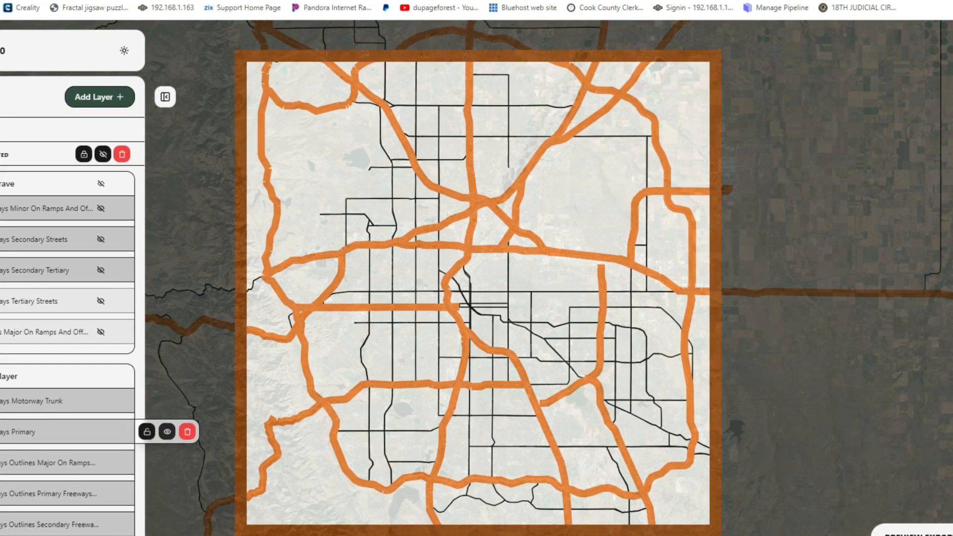
pyautogui.click(167, 431)
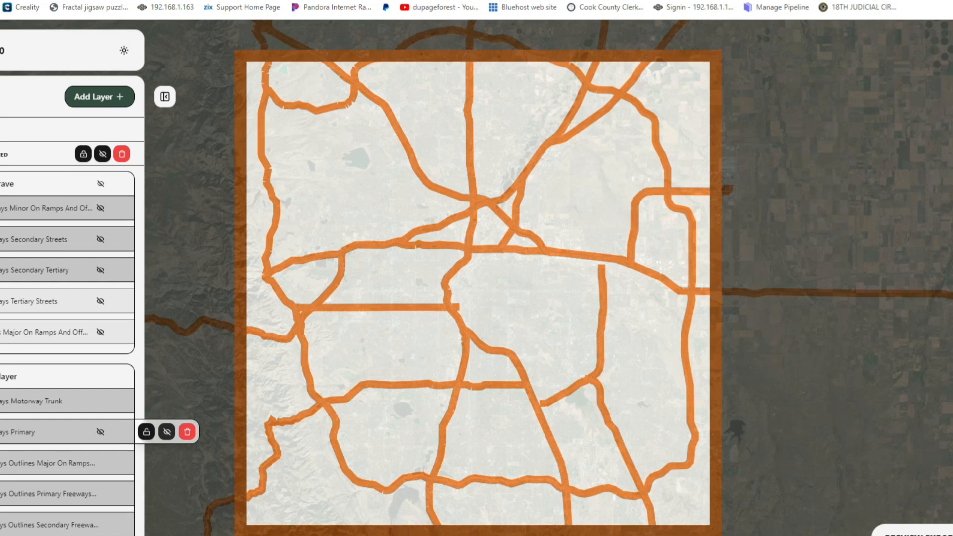
pyautogui.click(167, 432)
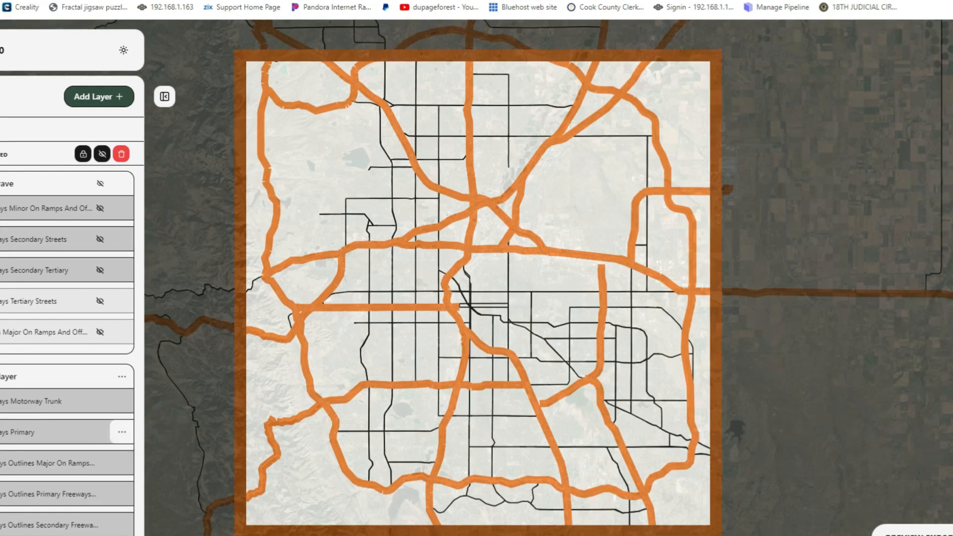
# Try to set the line color of Roadways Primary to orange #FA8231 and reopen its style to check it.
pyautogui.click(50, 432)
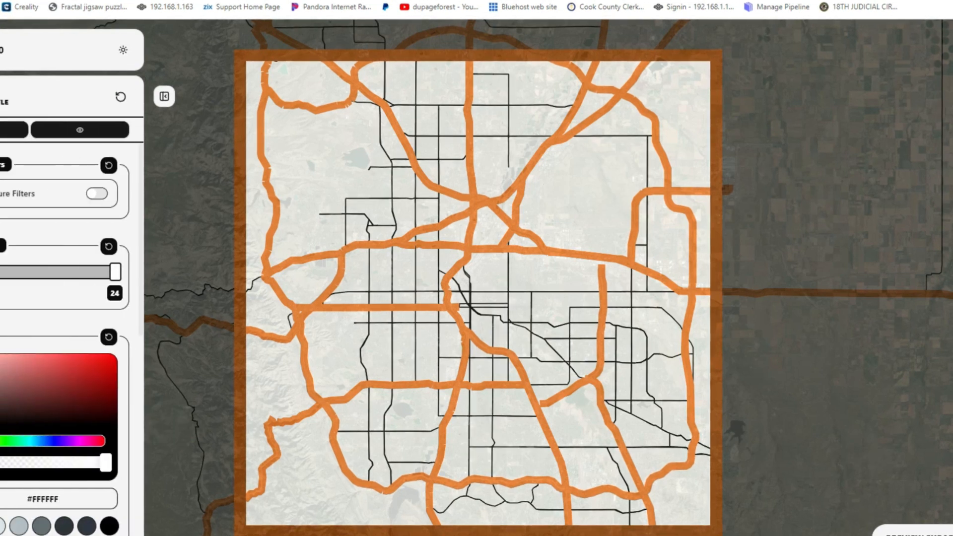
pyautogui.scroll(-1, 64, 343)
pyautogui.scroll(-2, 64, 322)
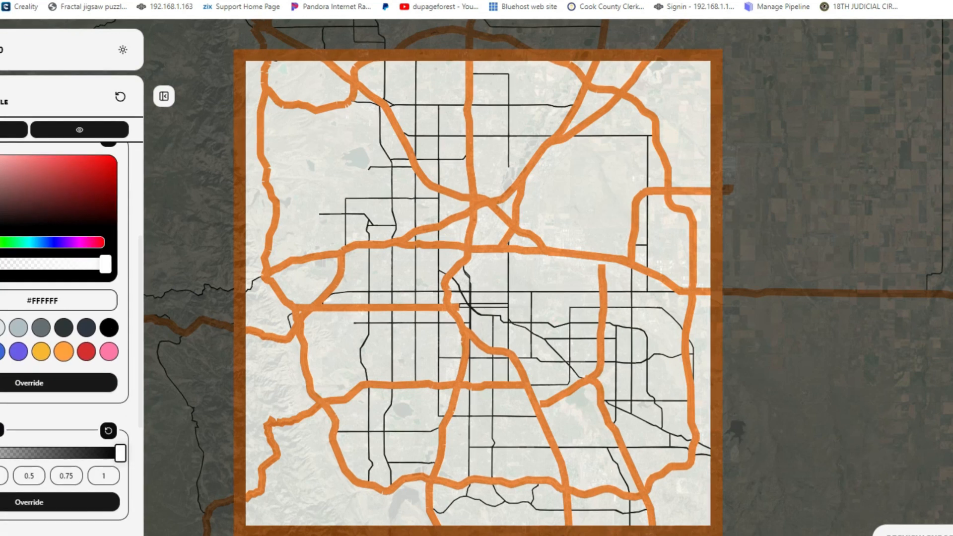
pyautogui.click(64, 351)
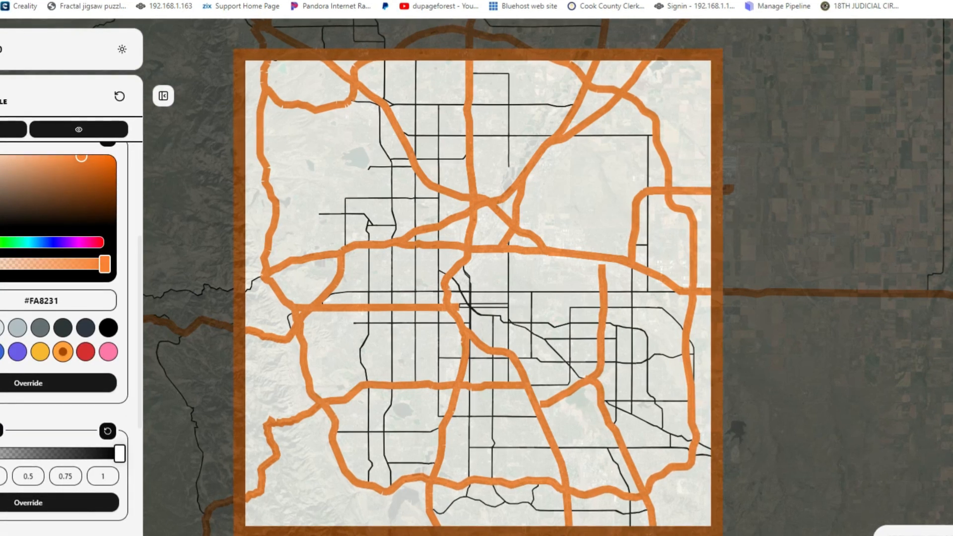
pyautogui.scroll(3, 64, 298)
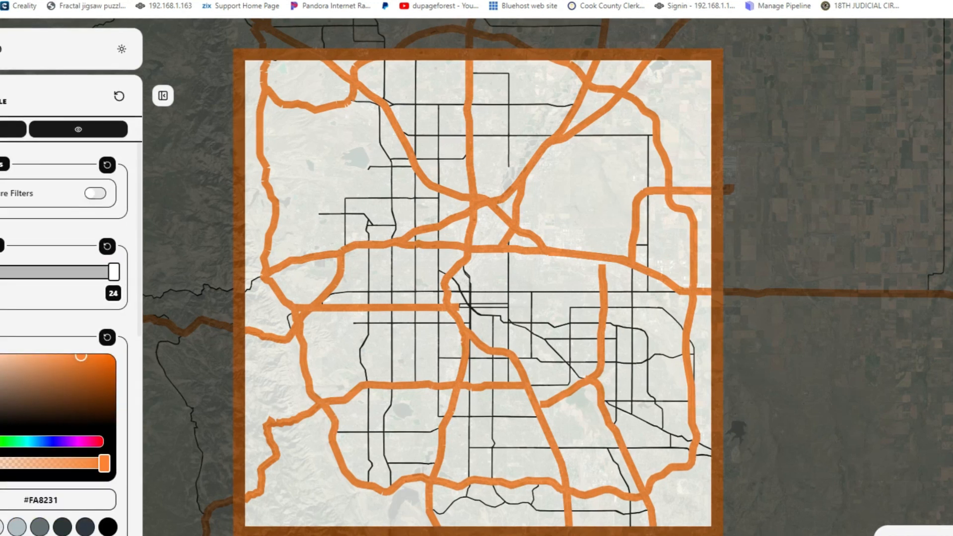
pyautogui.click(1, 95)
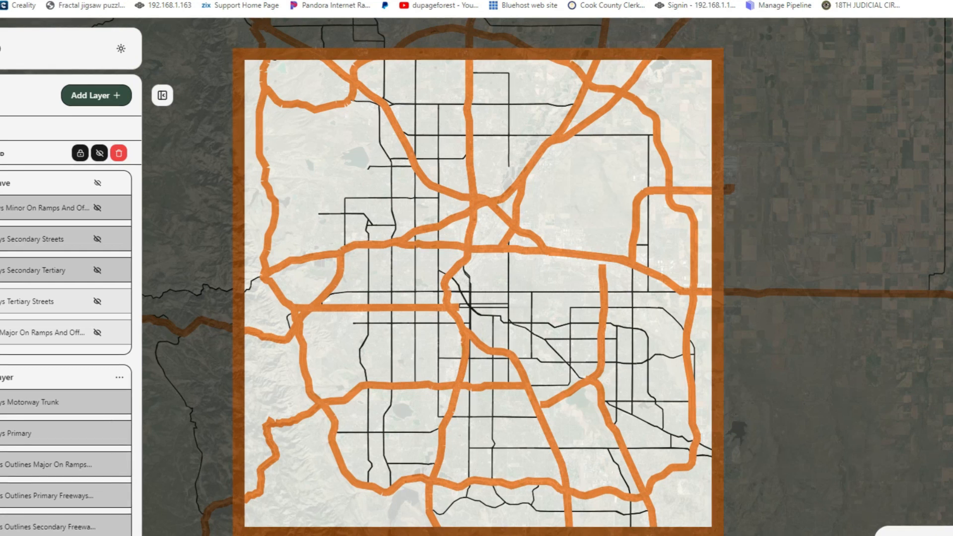
pyautogui.click(30, 433)
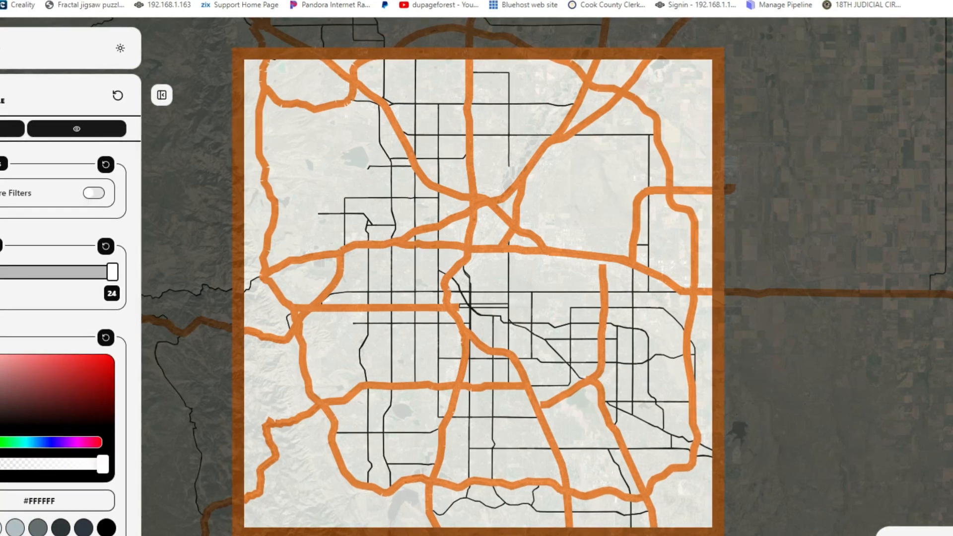
pyautogui.click(1, 95)
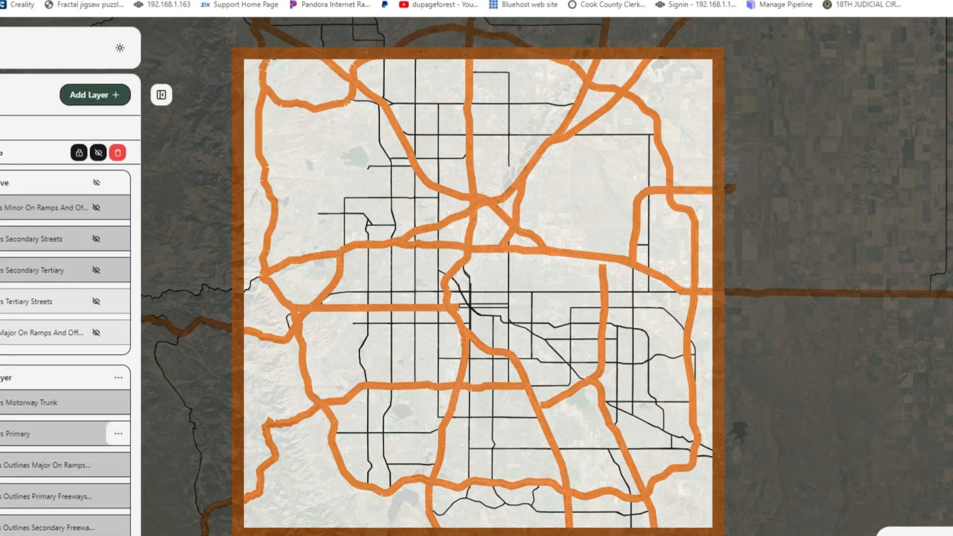
# Delete the Roadways Primary feature from the road top layer.
pyautogui.click(118, 434)
pyautogui.click(184, 433)
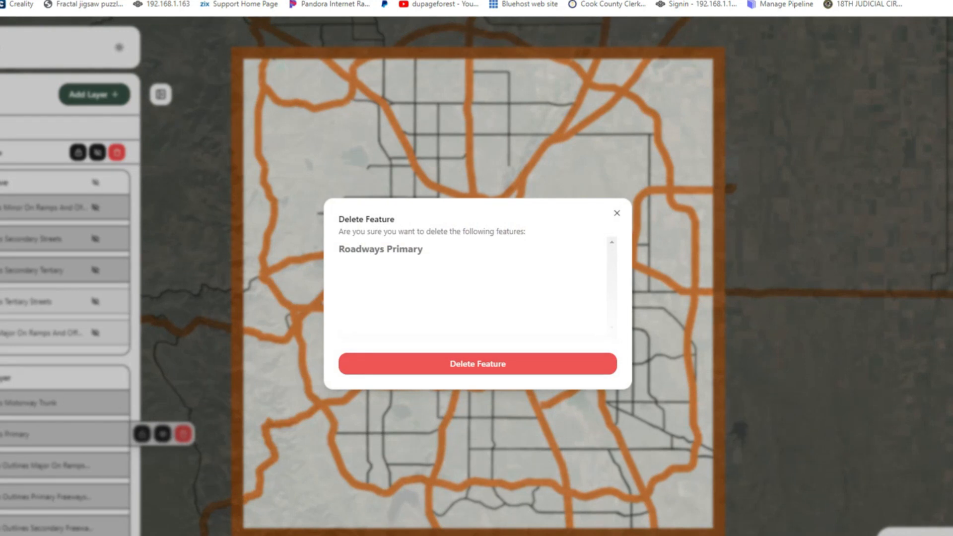
pyautogui.click(477, 363)
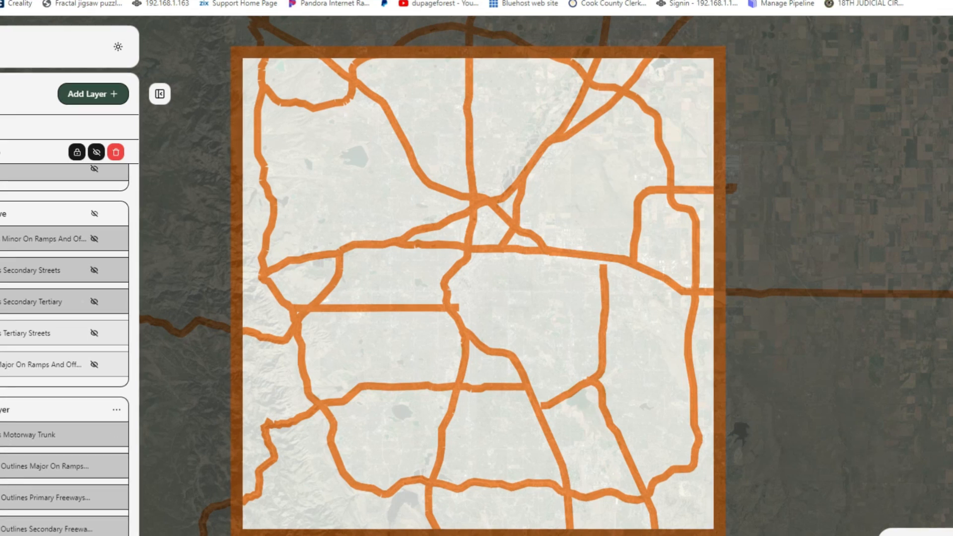
# Add the Primary roadways feature back to the road top layer and update the layer.
pyautogui.click(4, 409)
pyautogui.click(60, 453)
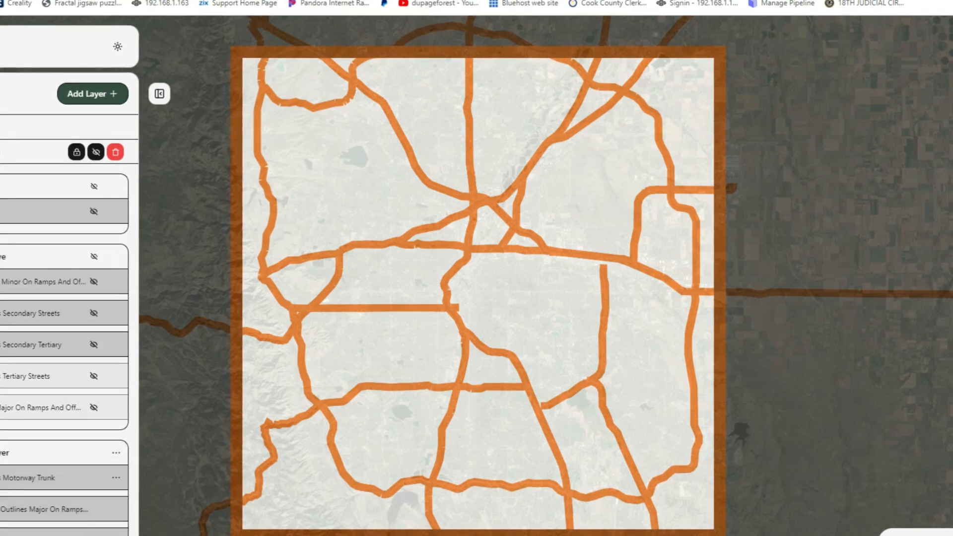
pyautogui.click(117, 452)
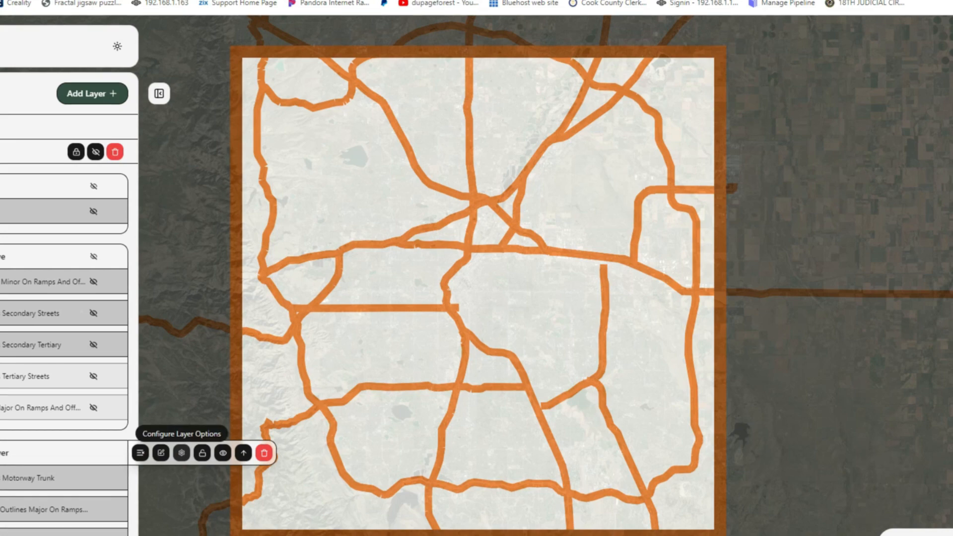
pyautogui.click(160, 452)
pyautogui.click(344, 349)
pyautogui.scroll(-4, 377, 392)
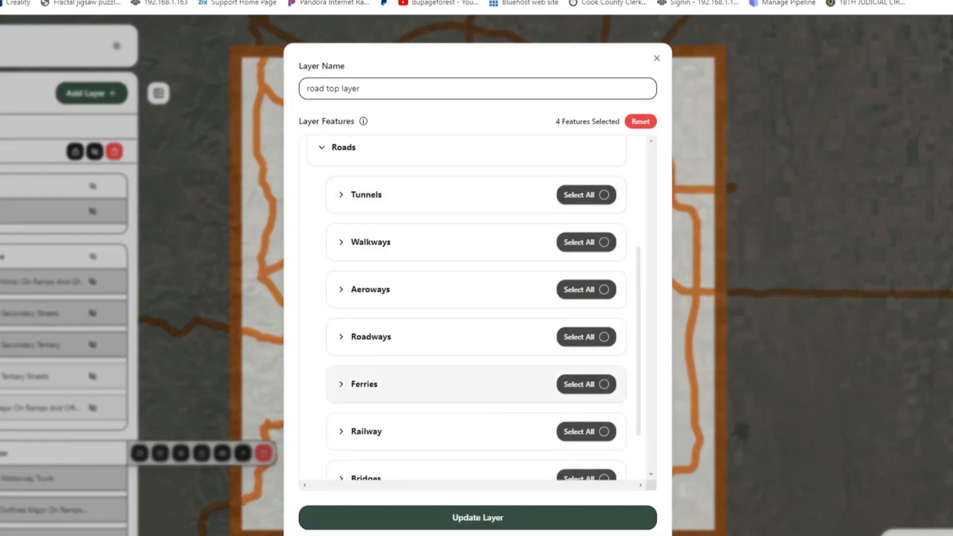
pyautogui.click(371, 337)
pyautogui.scroll(-3, 446, 328)
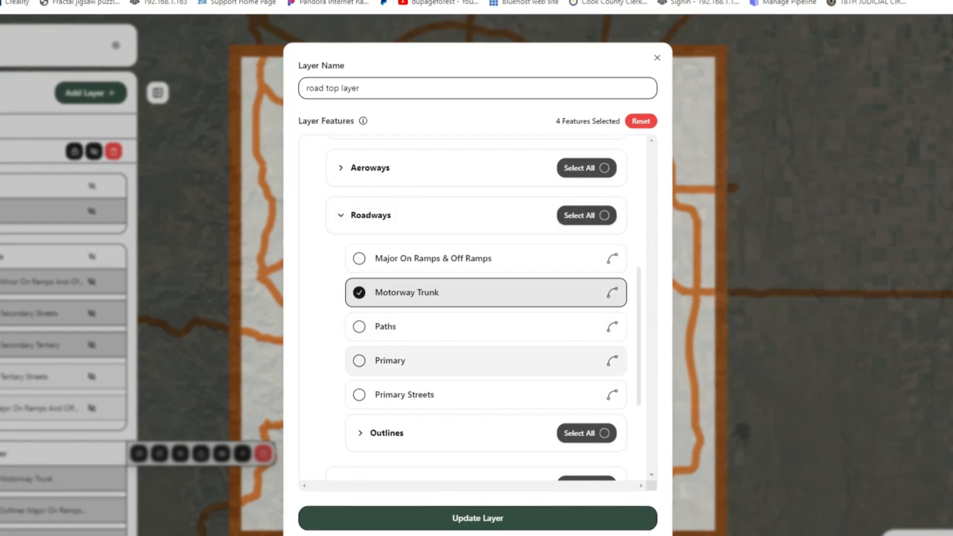
pyautogui.click(387, 361)
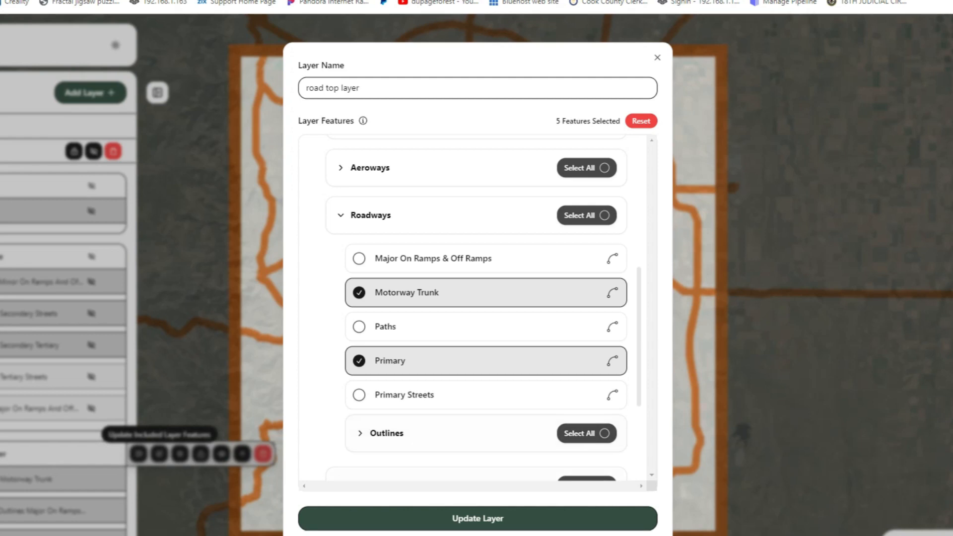
pyautogui.click(478, 518)
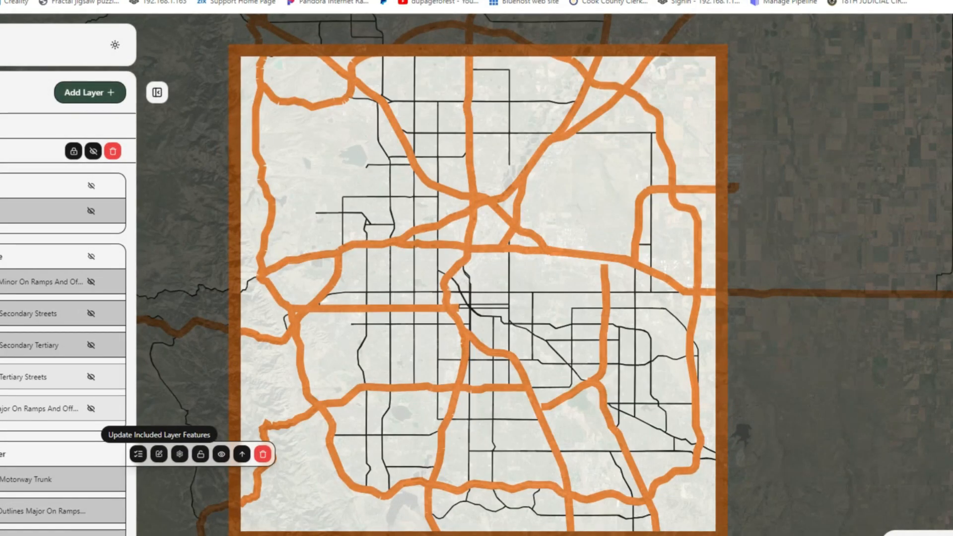
# Set the line color of the Primary roadways in the road top layer to orange #FA8231 and override the default.
pyautogui.scroll(-3, 62, 347)
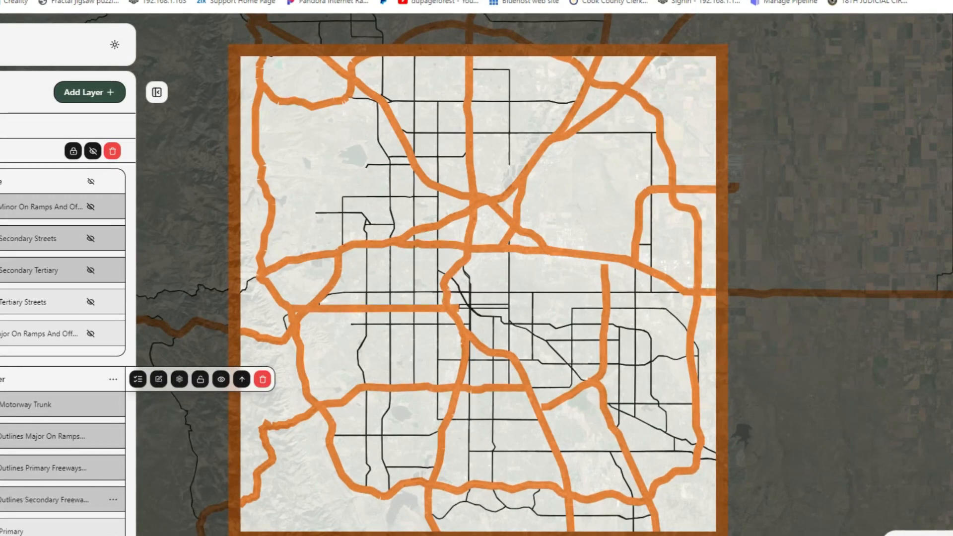
pyautogui.click(50, 529)
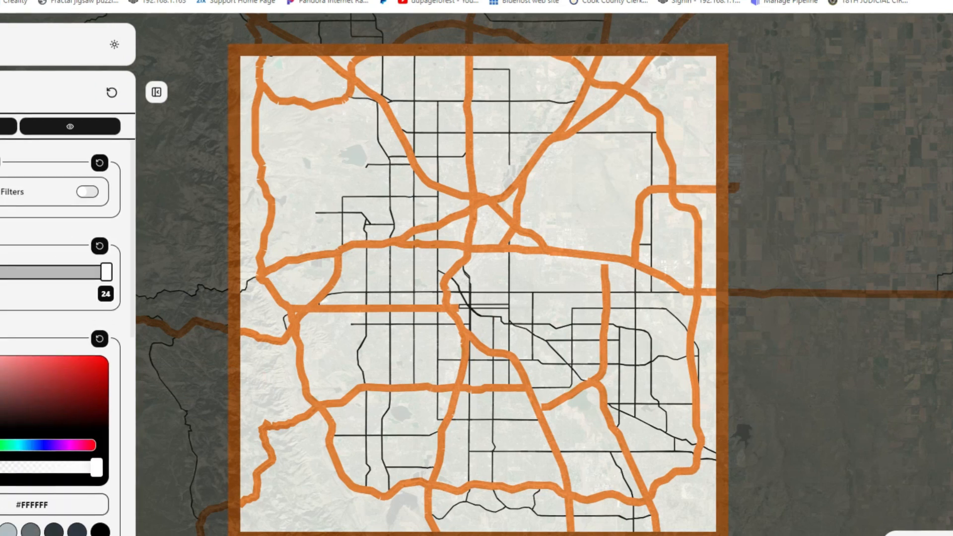
pyautogui.click(53, 534)
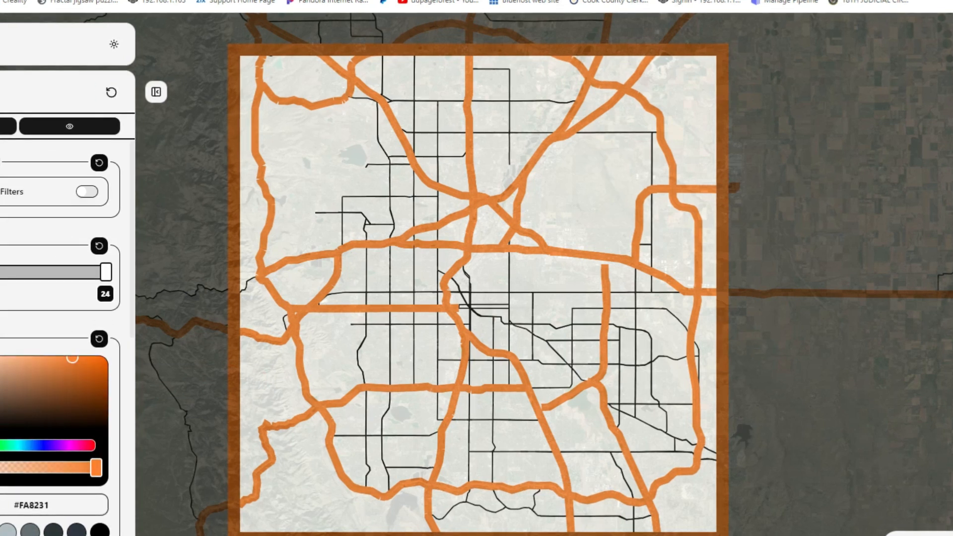
pyautogui.scroll(-5, 60, 348)
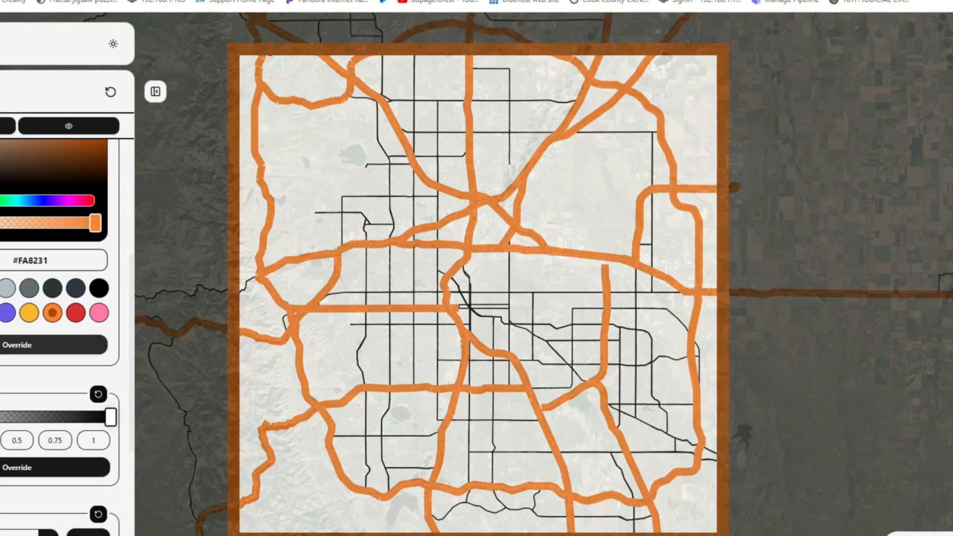
pyautogui.click(18, 345)
# Override the line width of the Primary roadways, set it to 4, and return to the layer list.
pyautogui.scroll(-2, 60, 337)
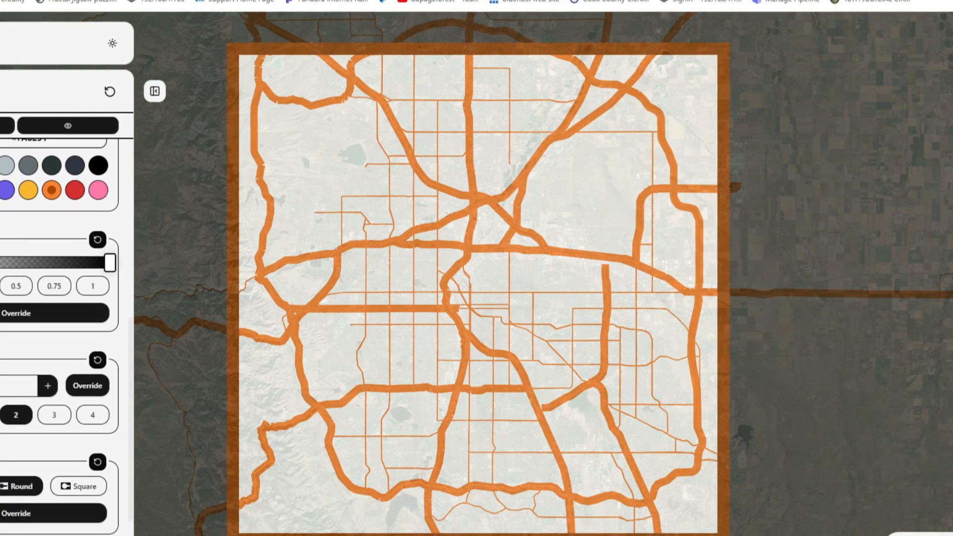
pyautogui.click(93, 415)
pyautogui.click(47, 386)
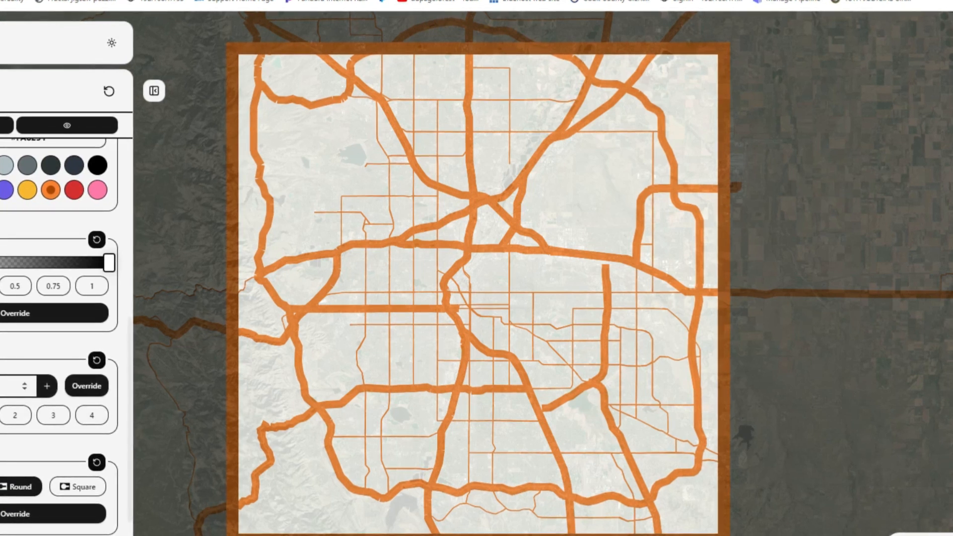
pyautogui.click(53, 415)
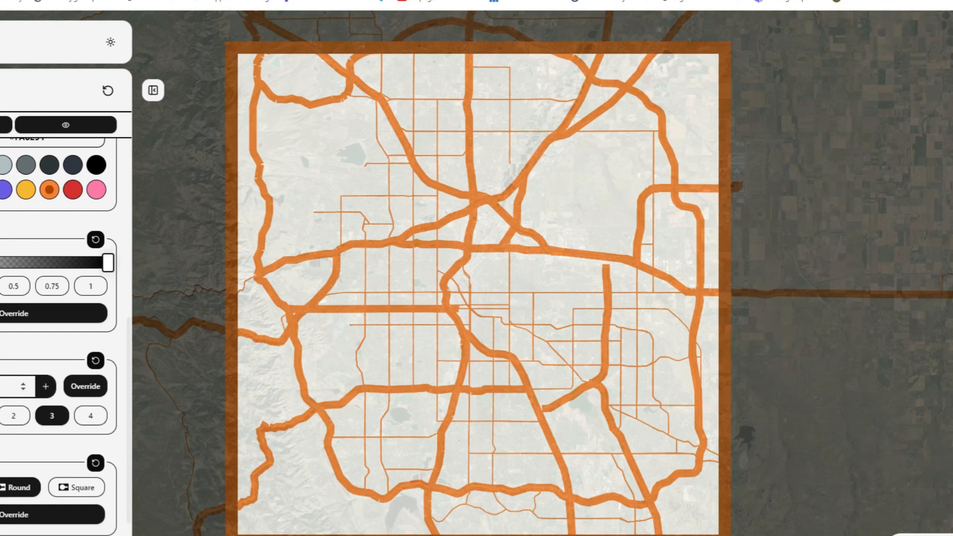
pyautogui.click(45, 386)
pyautogui.click(45, 386)
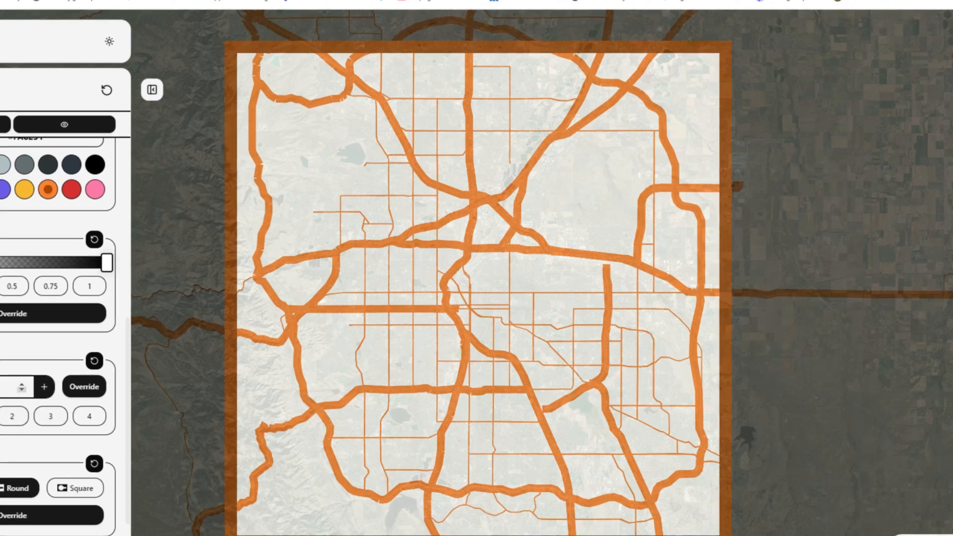
pyautogui.click(85, 386)
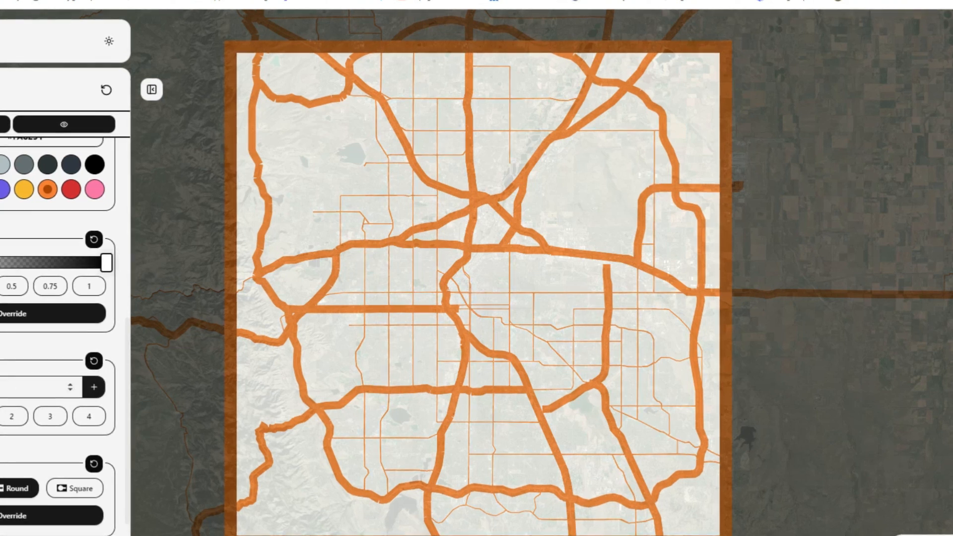
pyautogui.click(94, 387)
pyautogui.click(94, 387)
pyautogui.click(94, 387)
pyautogui.click(94, 387)
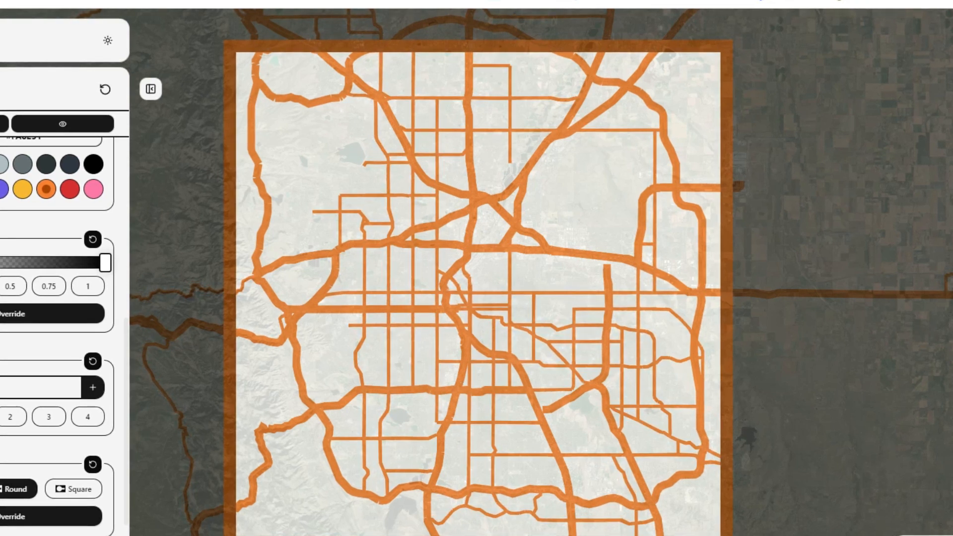
pyautogui.click(88, 417)
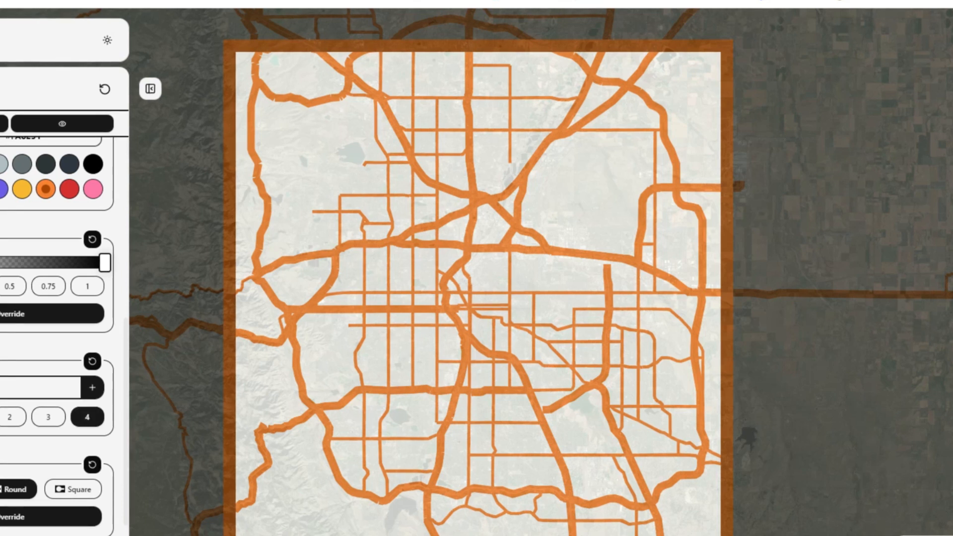
pyautogui.scroll(-2, 57, 298)
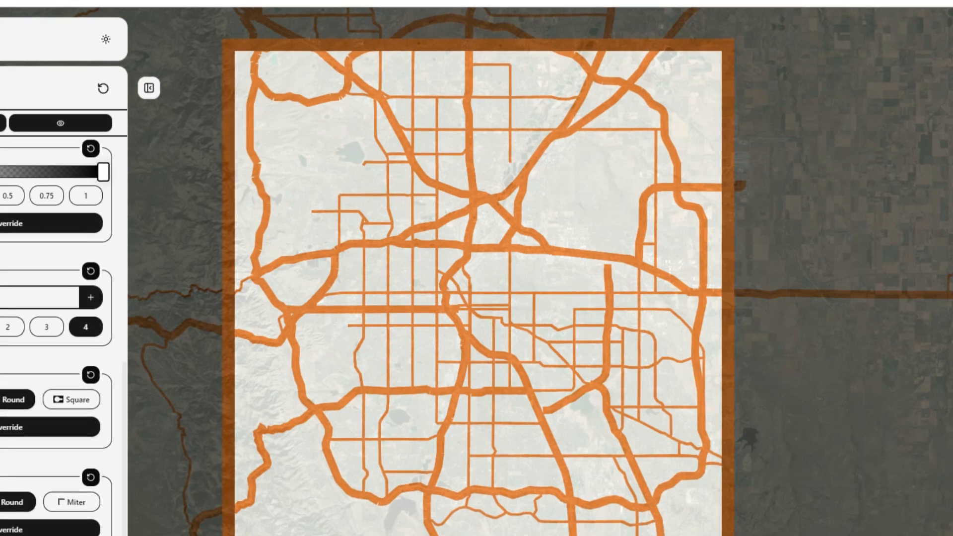
pyautogui.press('Escape')
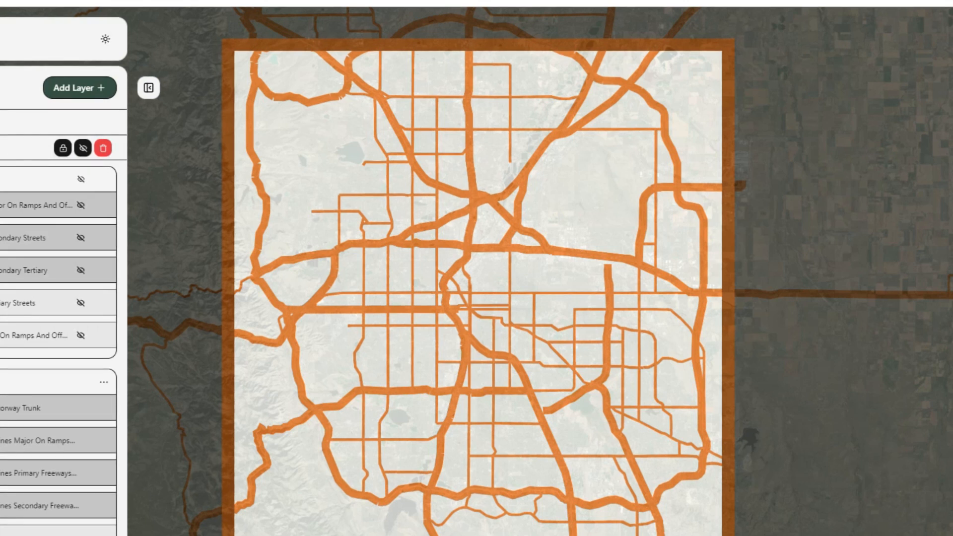
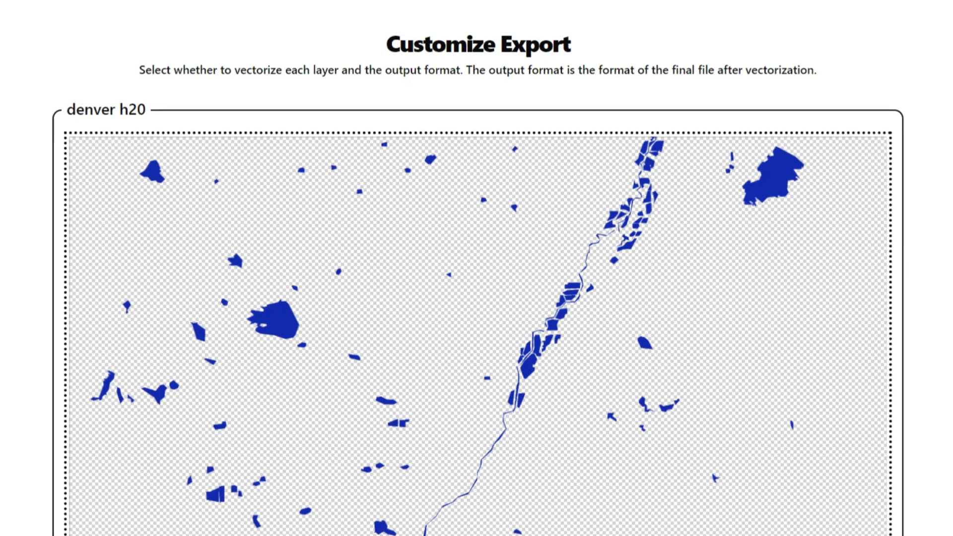
# Review the export previews of the denver h20 and road engrave layers along with the water layer's output settings.
pyautogui.scroll(-6, 477, 268)
pyautogui.scroll(-5, 477, 268)
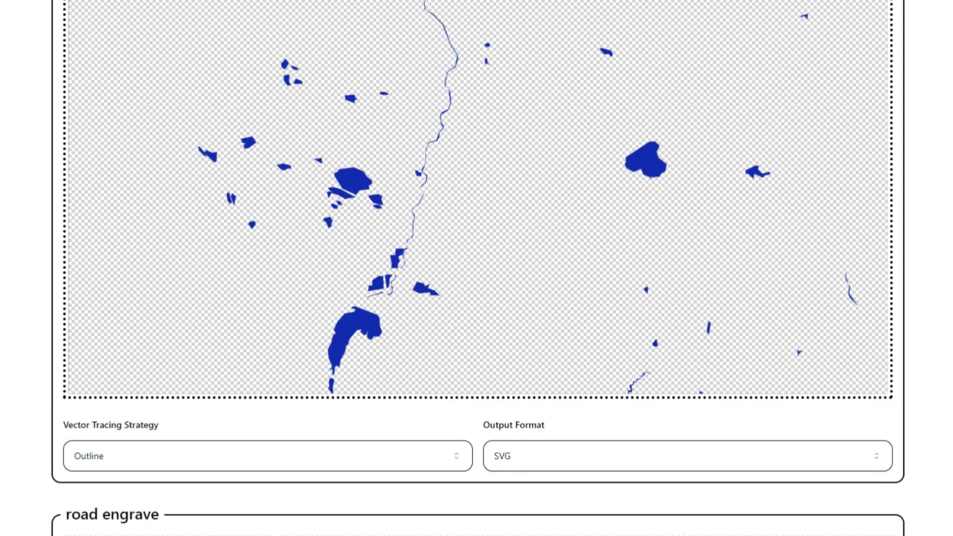
pyautogui.scroll(-10, 476, 268)
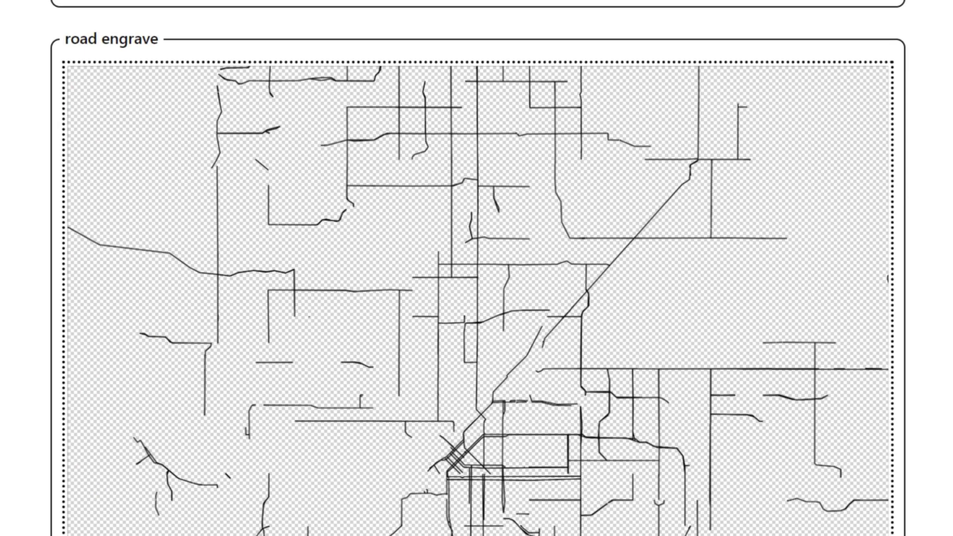
pyautogui.scroll(10, 477, 268)
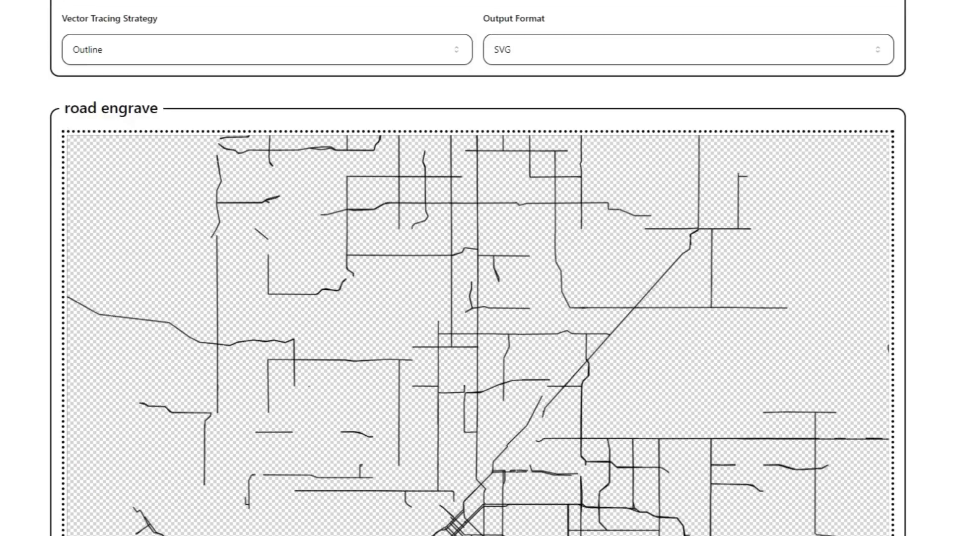
pyautogui.scroll(-10, 477, 268)
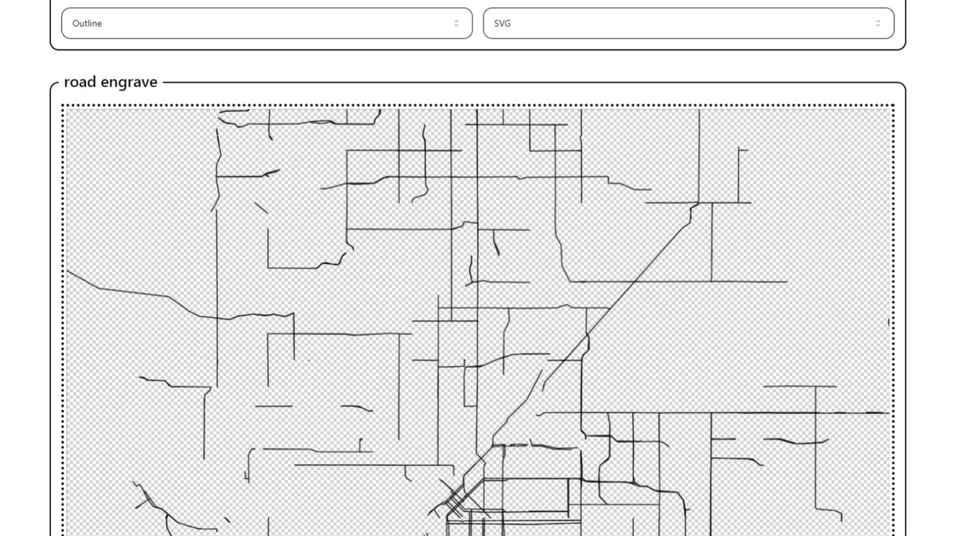
pyautogui.scroll(-5, 476, 268)
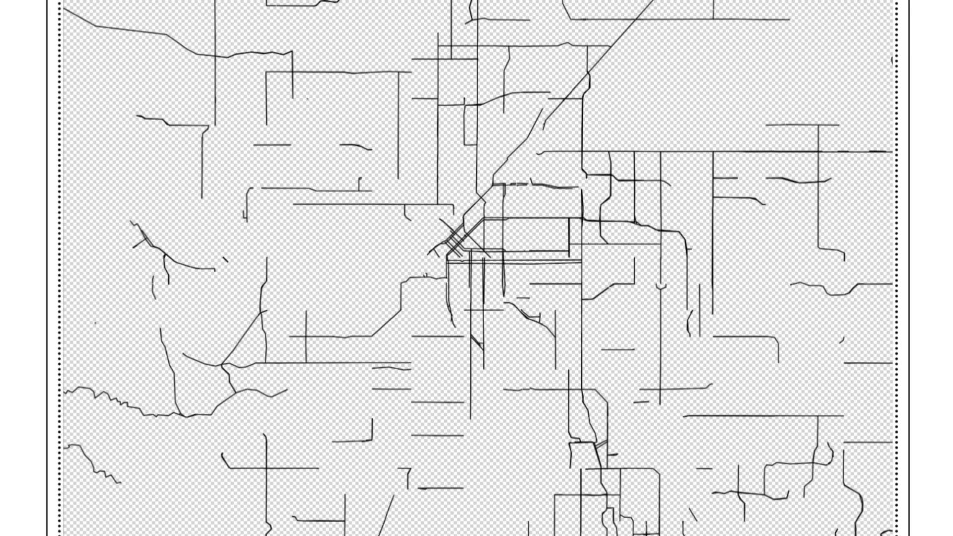
pyautogui.scroll(8, 476, 268)
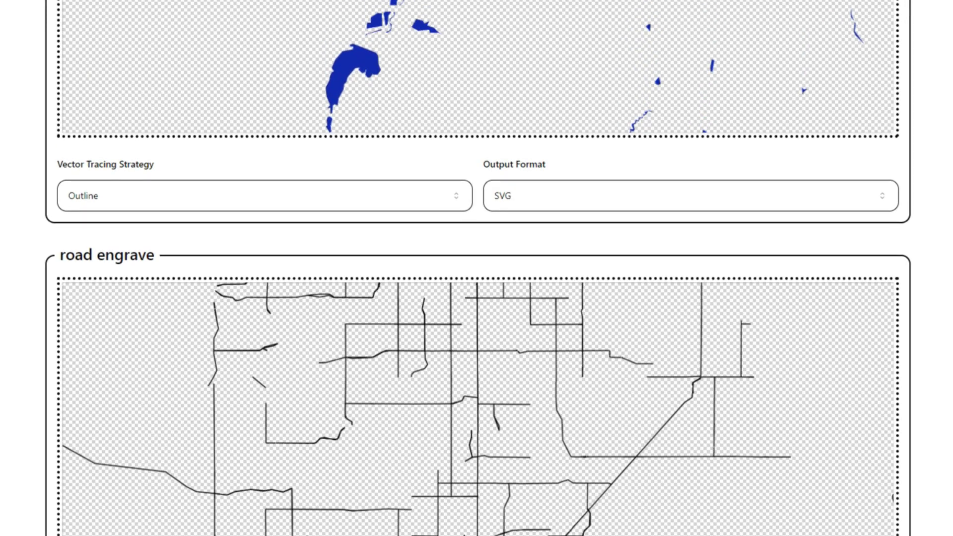
# Inspect the road top layer's export preview for road continuity and connection to the brown border.
pyautogui.scroll(-7, 476, 268)
pyautogui.scroll(-10, 476, 268)
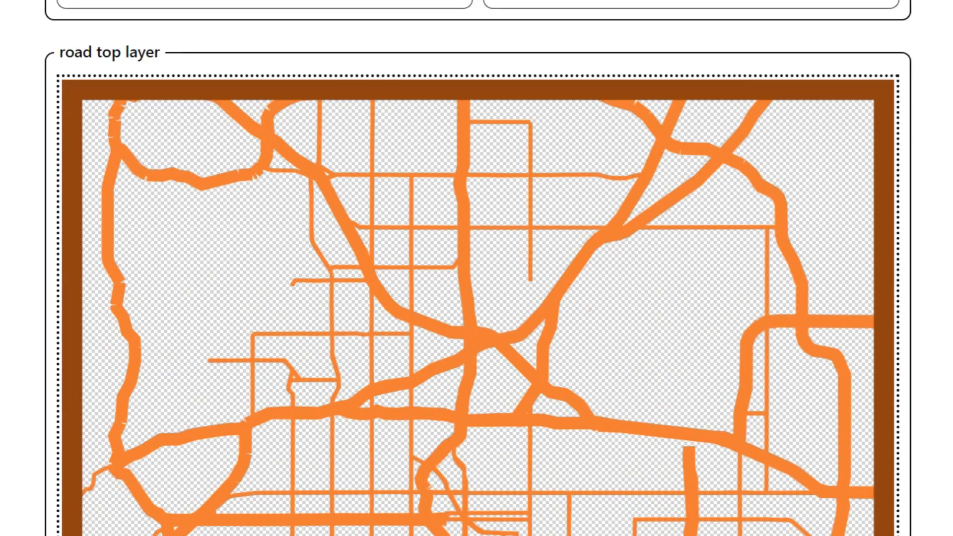
pyautogui.scroll(-4, 477, 268)
pyautogui.scroll(4, 476, 268)
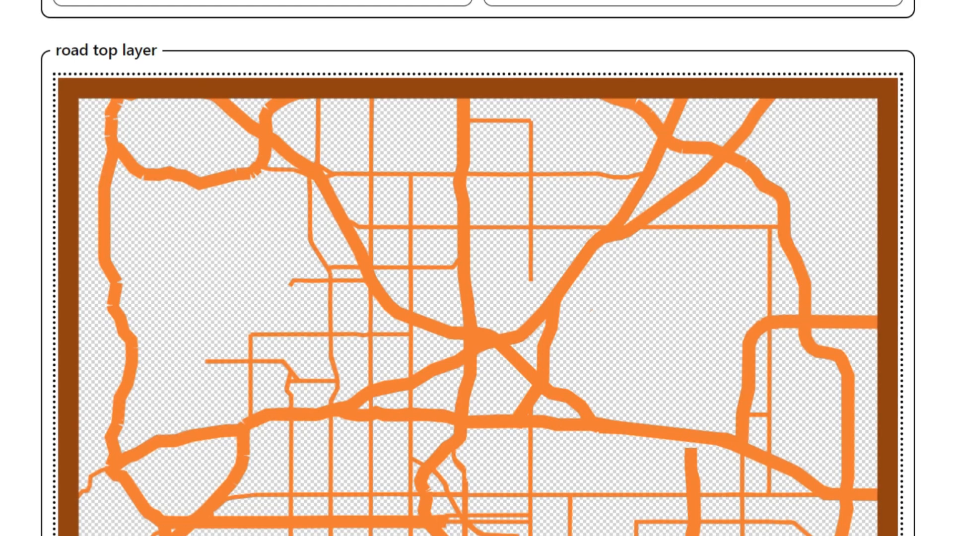
pyautogui.scroll(2, 477, 268)
pyautogui.scroll(-2, 477, 268)
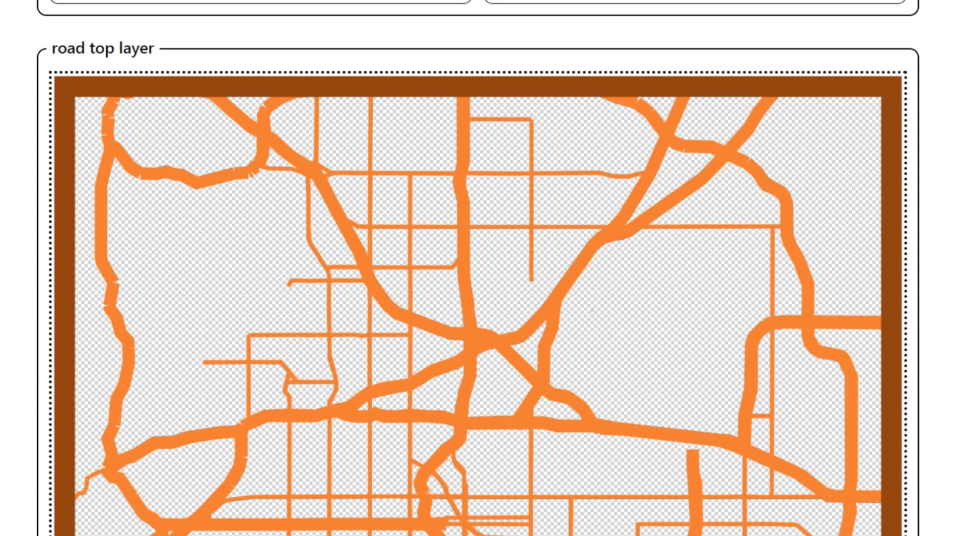
pyautogui.scroll(-4, 477, 297)
pyautogui.scroll(-4, 477, 268)
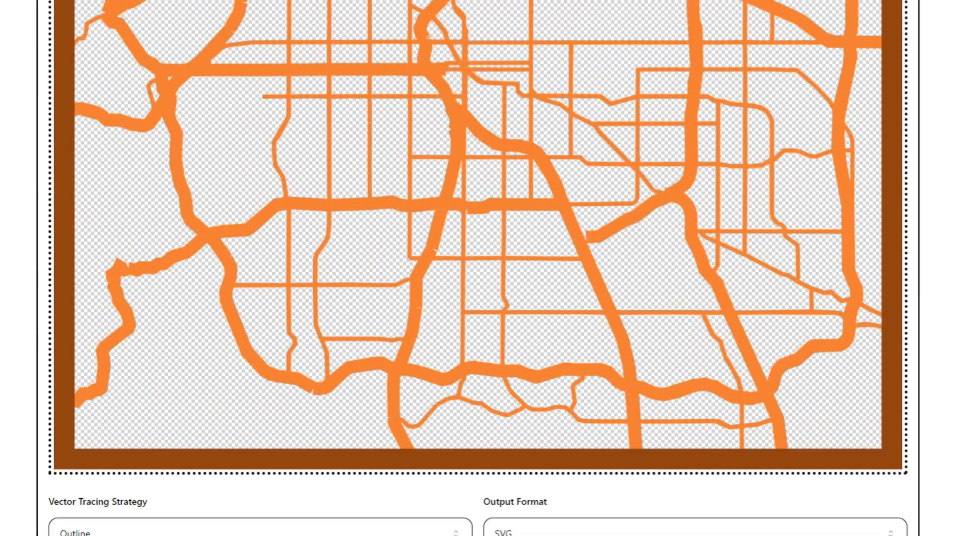
pyautogui.scroll(5, 477, 268)
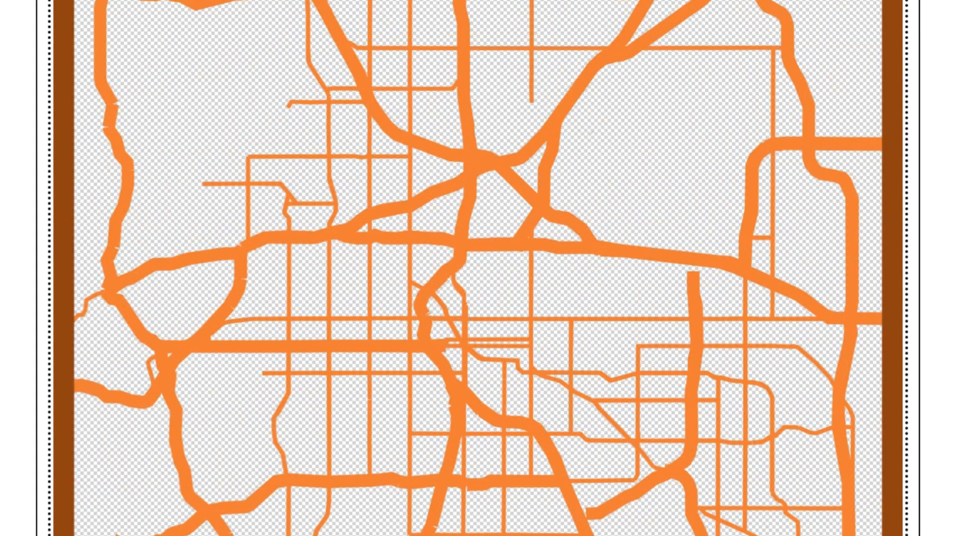
# Switch to the Snipping Tool and capture the jagged road beside the left border of the road top layer preview.
pyautogui.press('super+s')
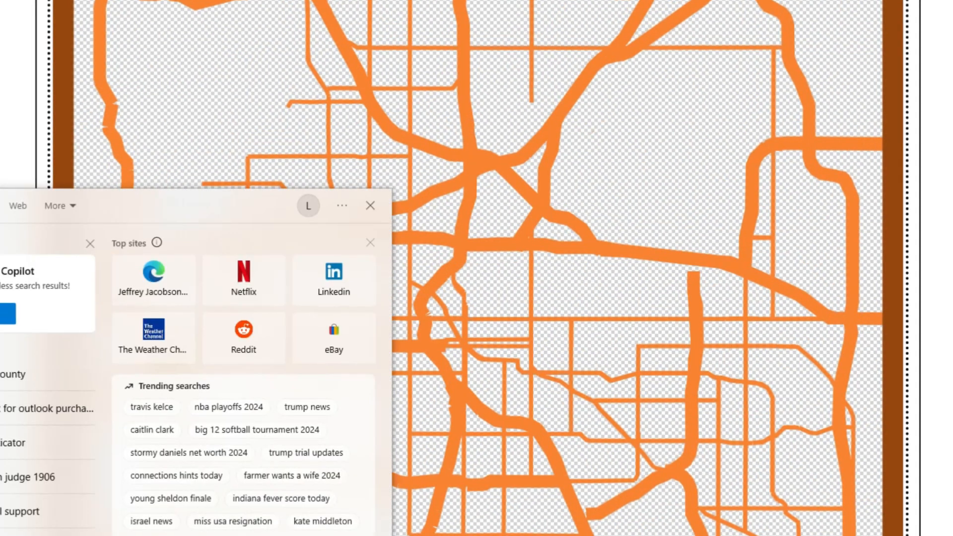
pyautogui.write('snip')
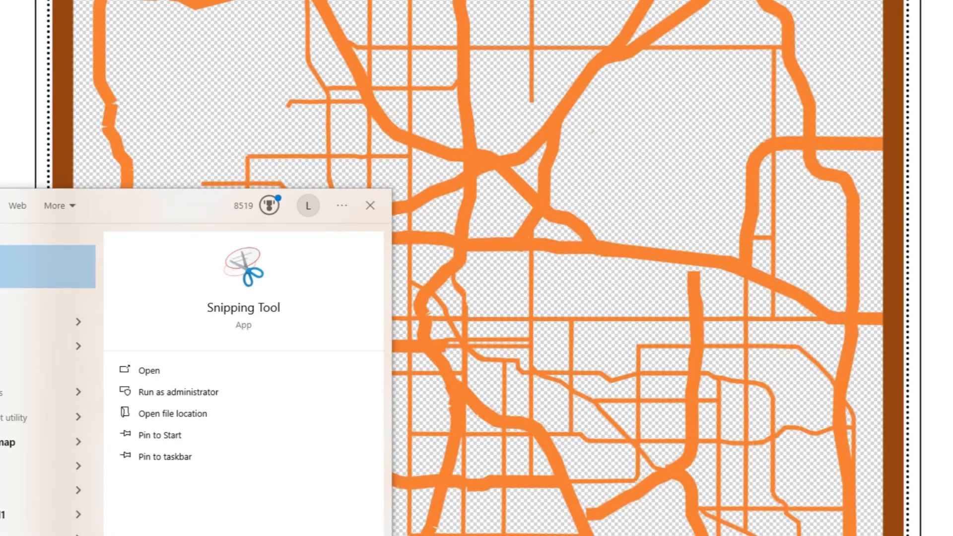
pyautogui.press('Return')
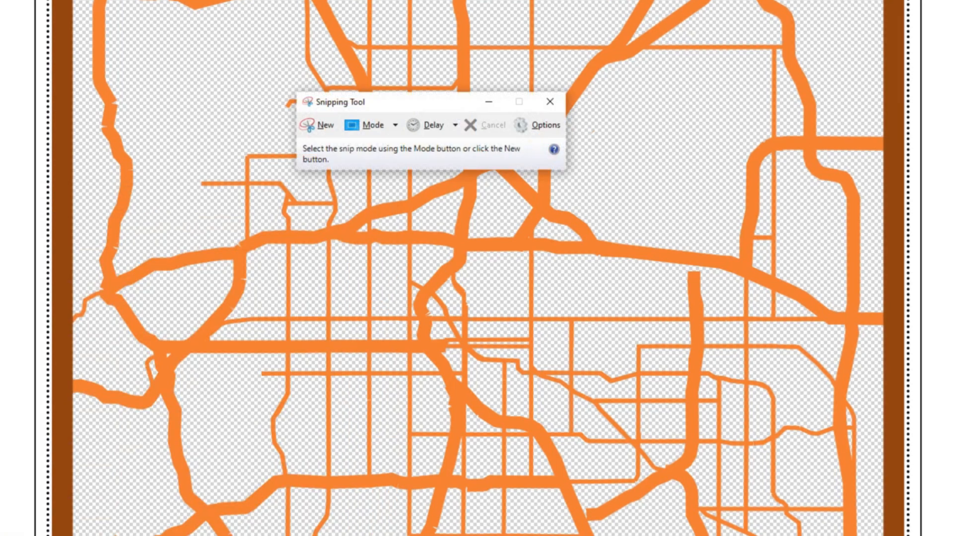
pyautogui.click(317, 126)
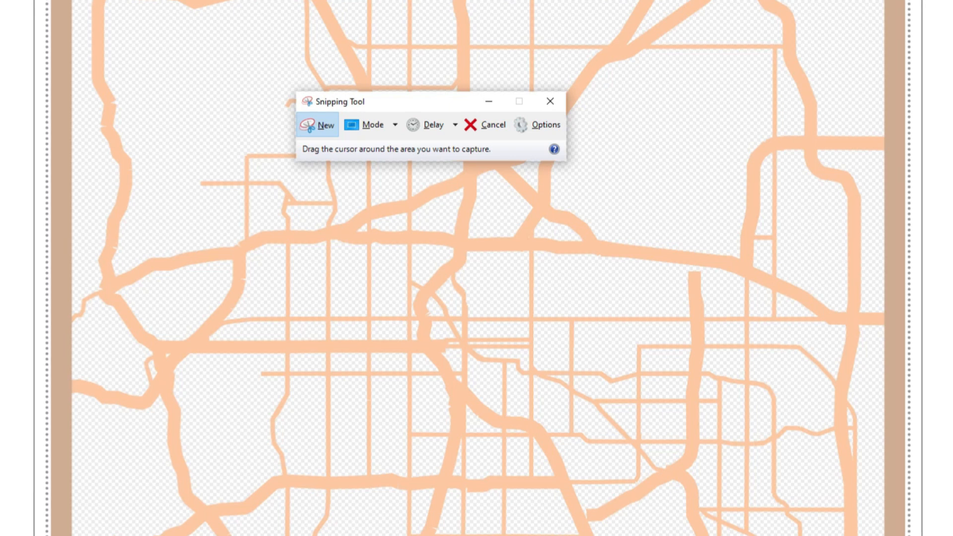
pyautogui.moveTo(7, 41); pyautogui.dragTo(191, 271)
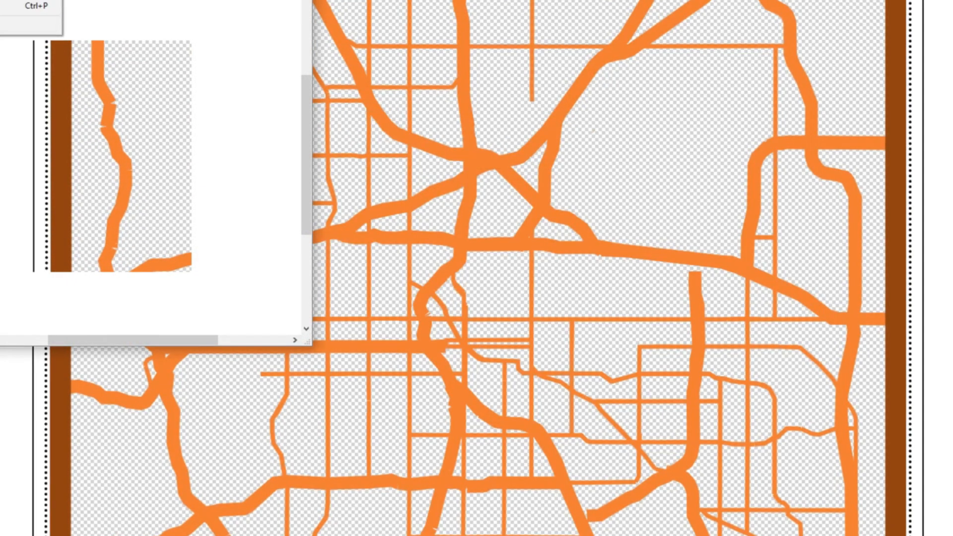
# Save the snip as a PNG named "lasermapmaker problem" in the Downloads folder.
pyautogui.hotkey('ctrl', 's')
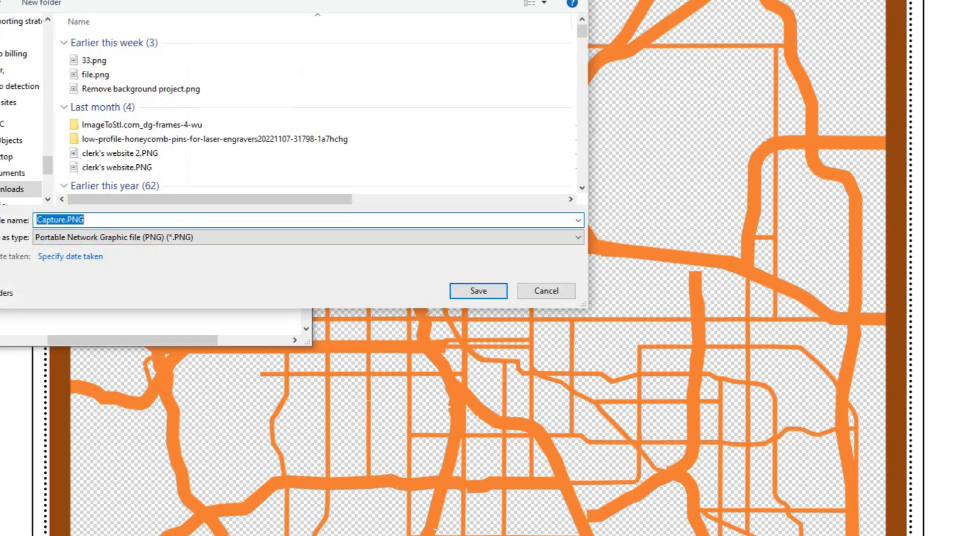
pyautogui.moveTo(47, 165); pyautogui.dragTo(47, 32)
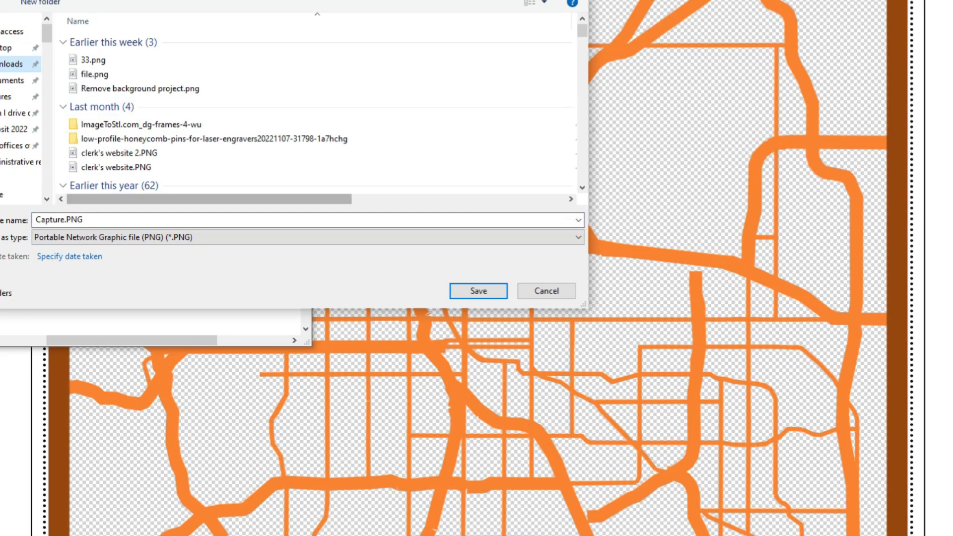
pyautogui.write('asermapmaker ')
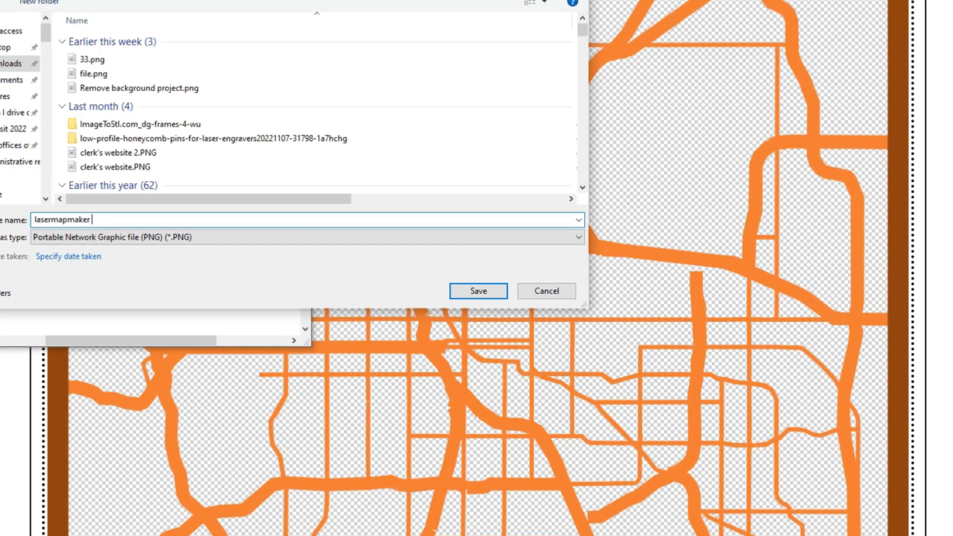
pyautogui.write('problem')
pyautogui.press('Return')
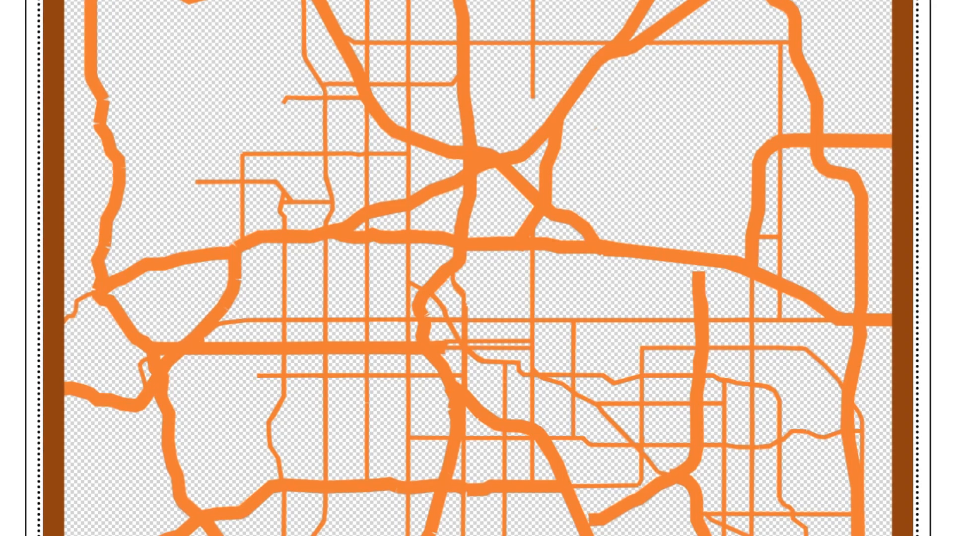
# Switch the road top layer's vector tracing strategy to Fill and back to Outline.
pyautogui.scroll(-7, 476, 268)
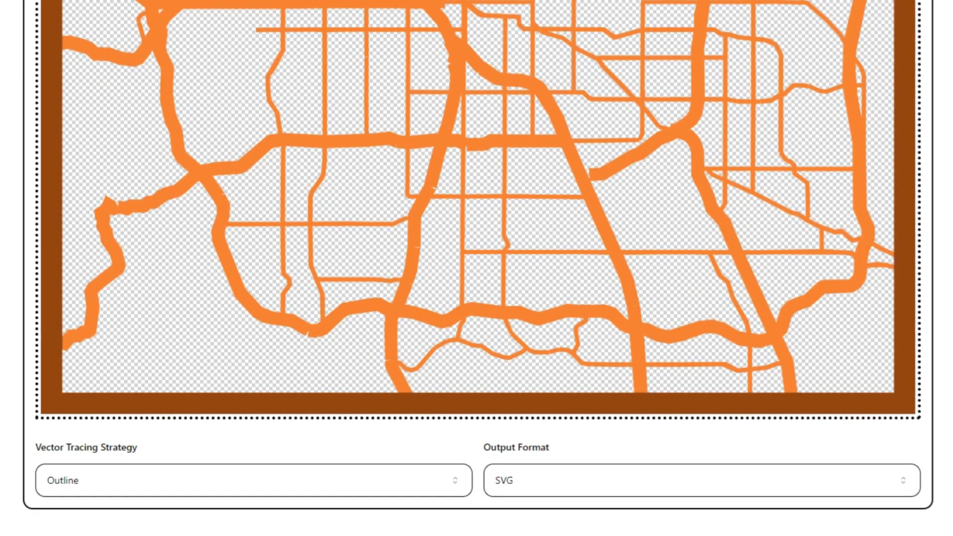
pyautogui.click(253, 480)
pyautogui.click(254, 525)
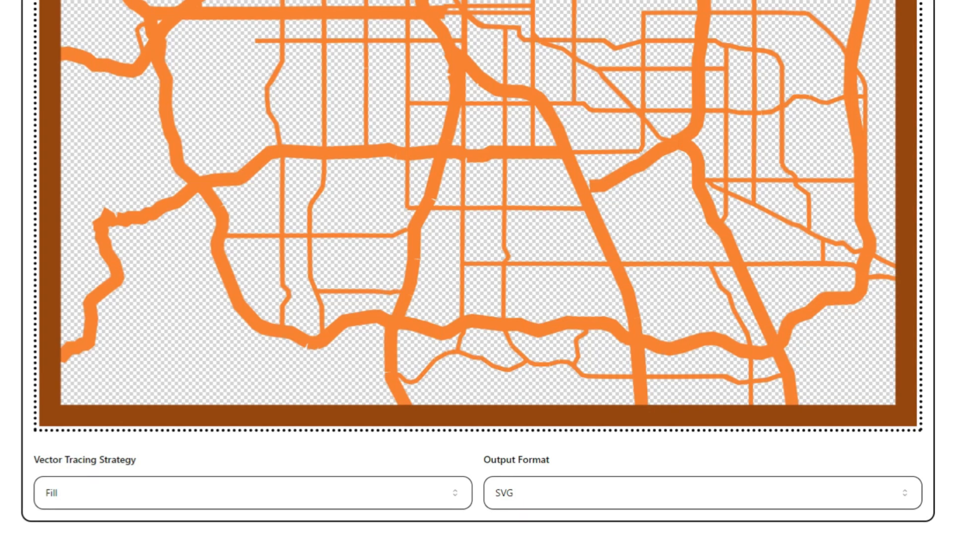
pyautogui.click(254, 493)
pyautogui.press('Up')
pyautogui.press('Return')
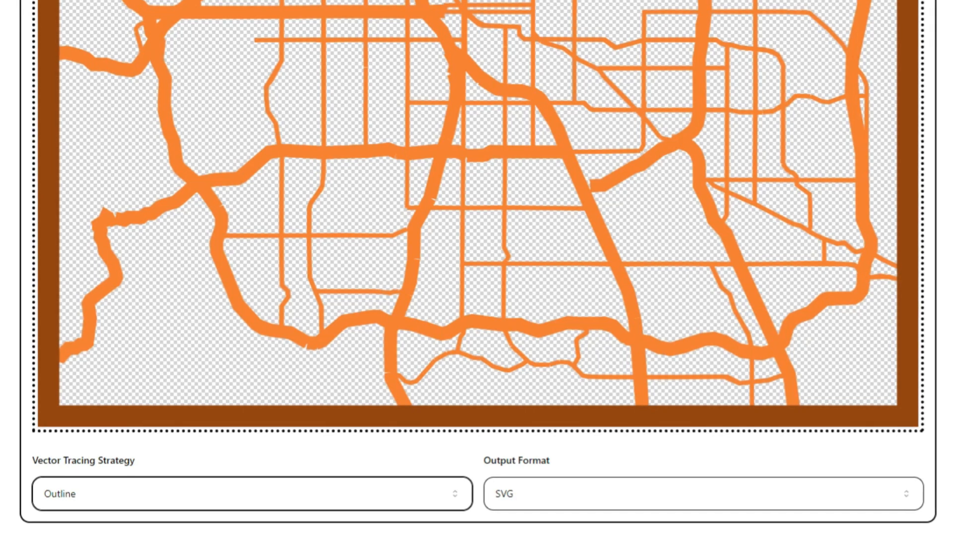
# Leave the export preview and recolor the first road type in the road top layer purple.
pyautogui.press('Tab')
pyautogui.rightClick(398, 394)
pyautogui.press('Escape')
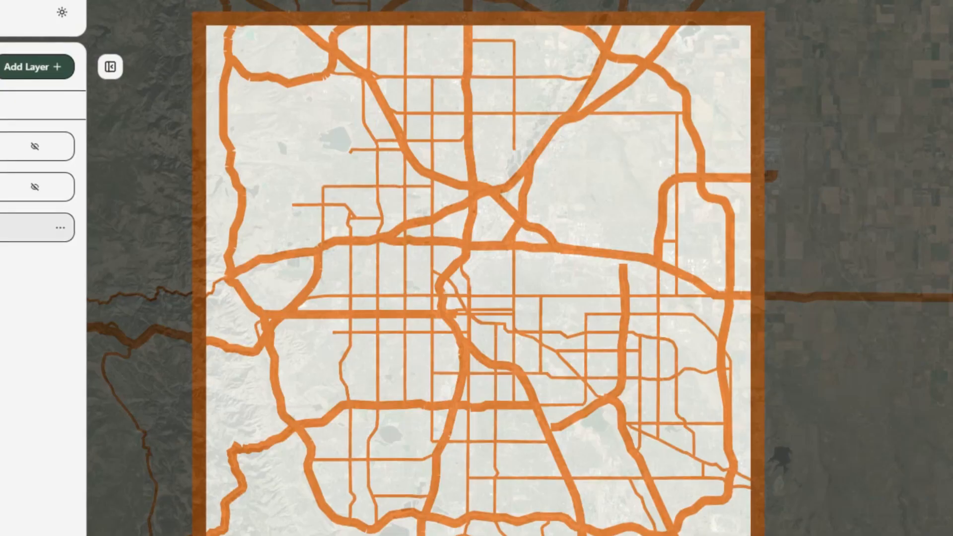
pyautogui.click(10, 228)
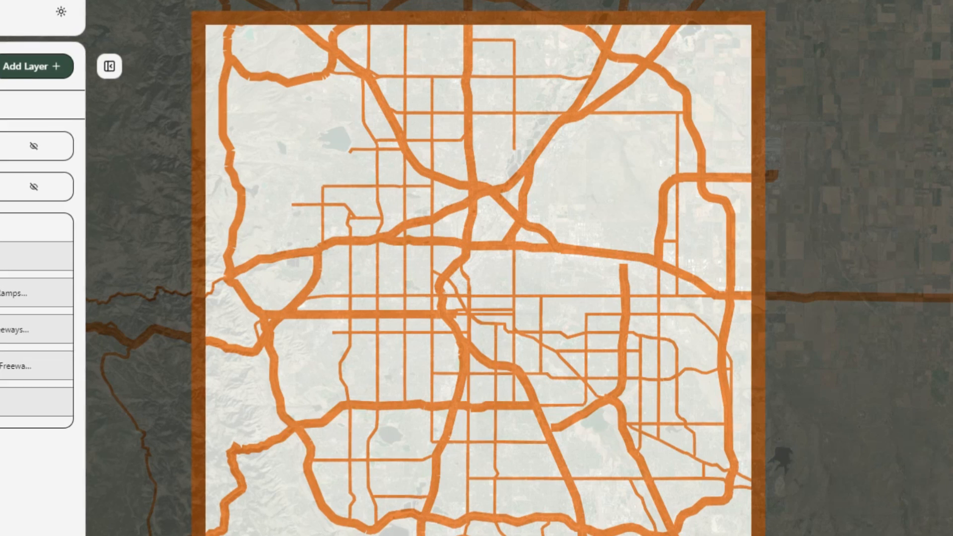
pyautogui.click(10, 256)
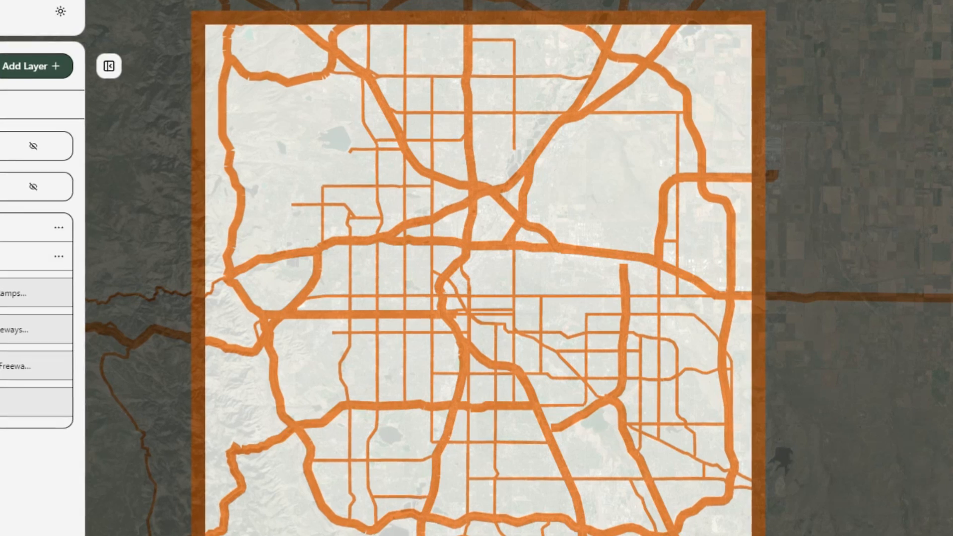
pyautogui.click(59, 256)
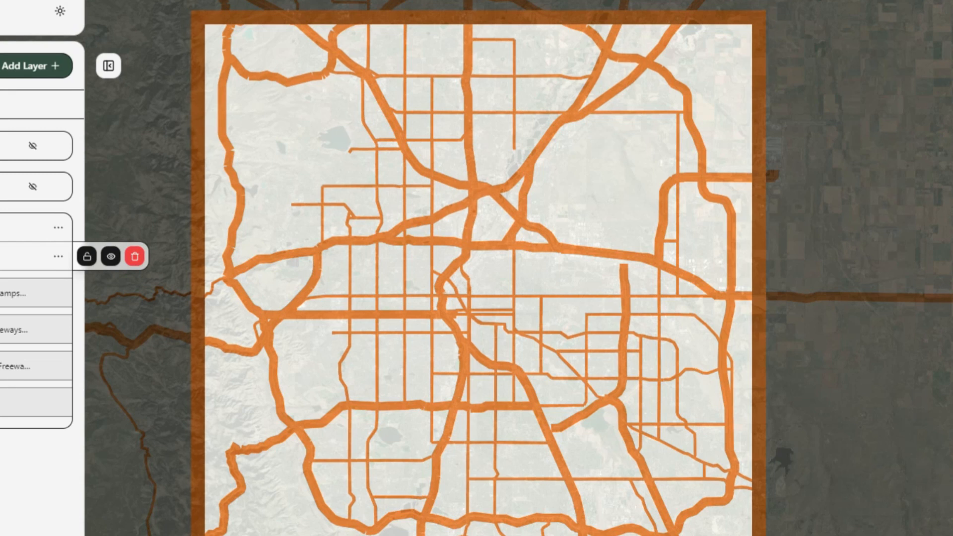
pyautogui.click(10, 257)
pyautogui.scroll(-5, 34, 273)
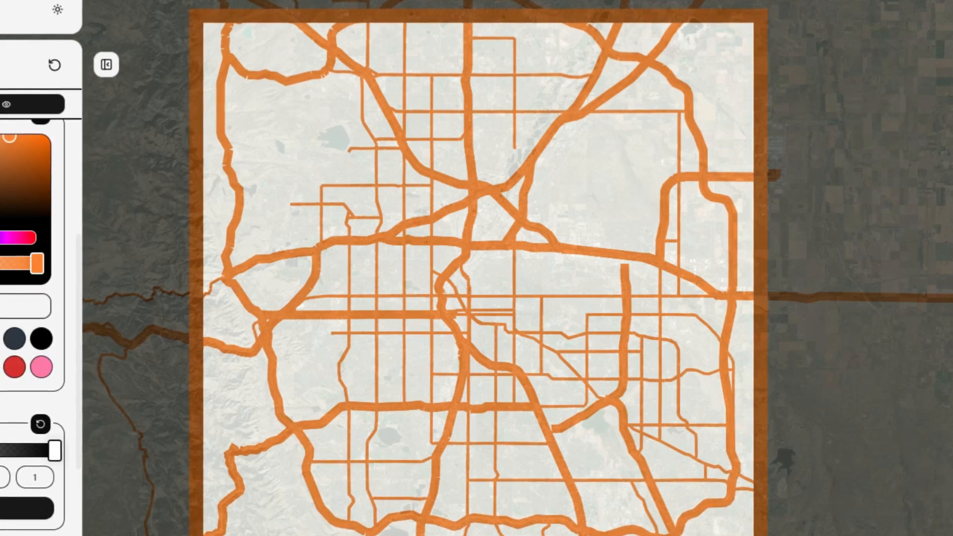
pyautogui.click(0, 367)
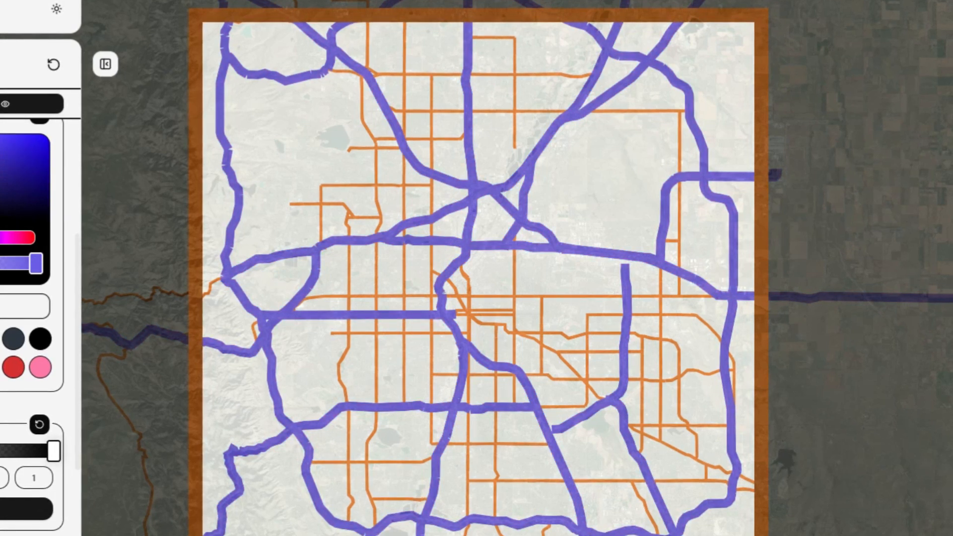
pyautogui.click(0, 64)
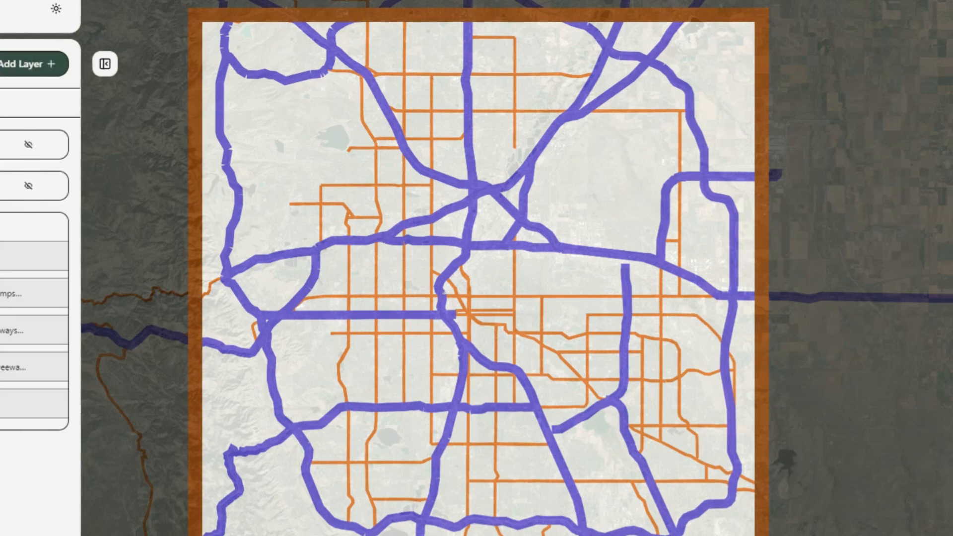
# Recolor the ramps road type in the road top layer the same purple.
pyautogui.click(3, 293)
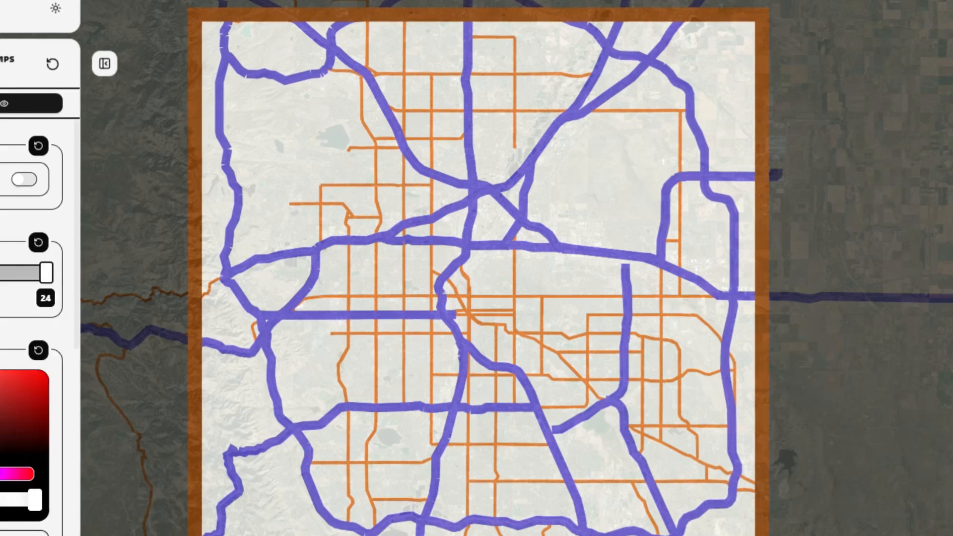
pyautogui.scroll(-3, 3, 298)
pyautogui.scroll(-1, 2, 347)
pyautogui.click(0, 368)
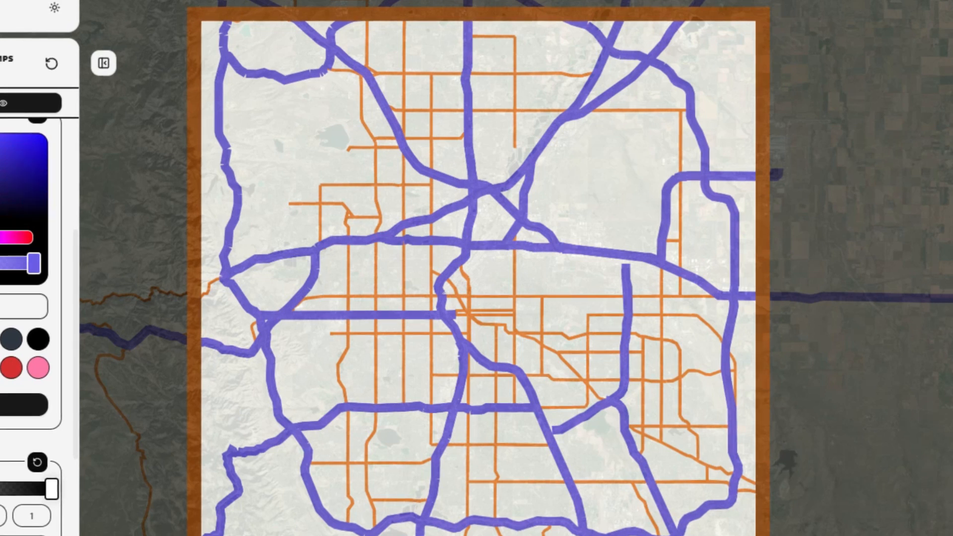
pyautogui.click(10, 404)
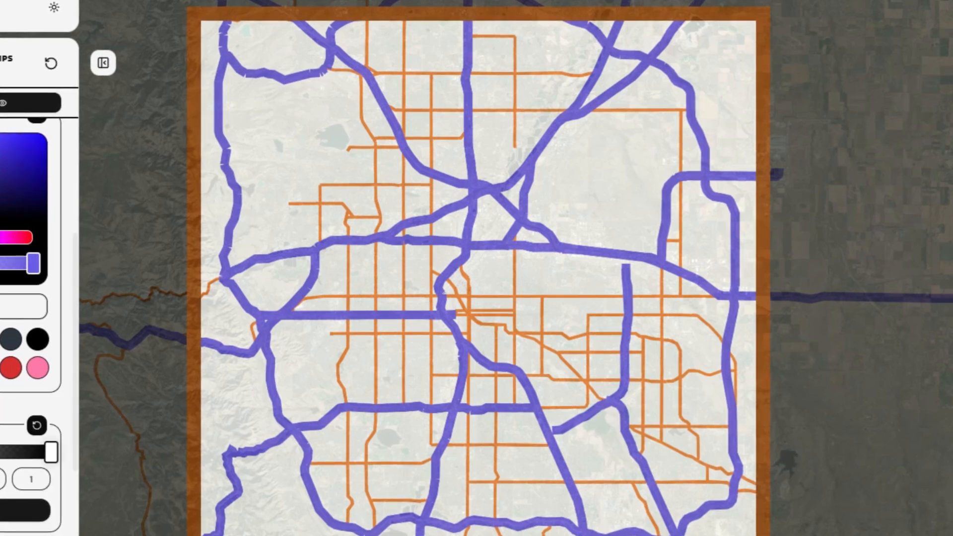
pyautogui.scroll(3, 10, 347)
pyautogui.click(1, 60)
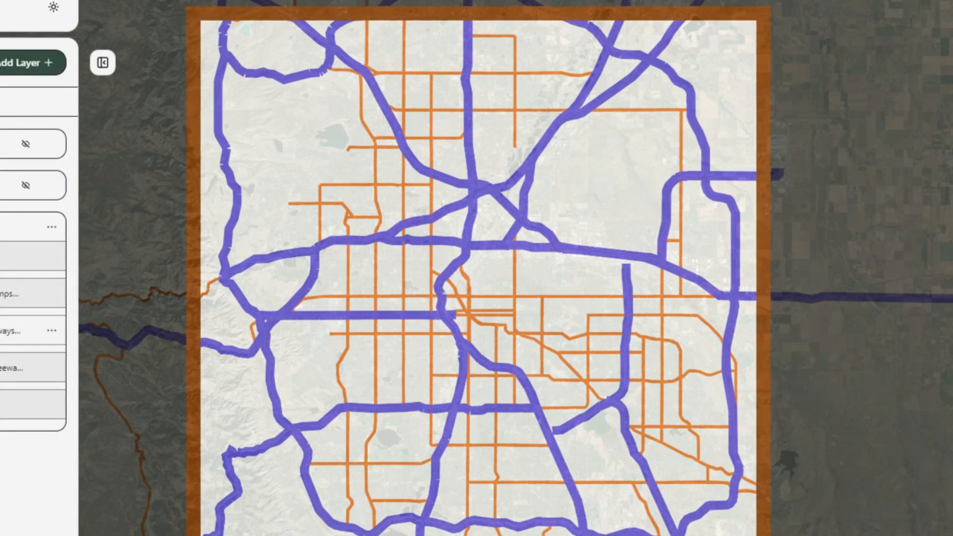
# Apply the same purple to the third road type, listed just after the ramps.
pyautogui.click(9, 331)
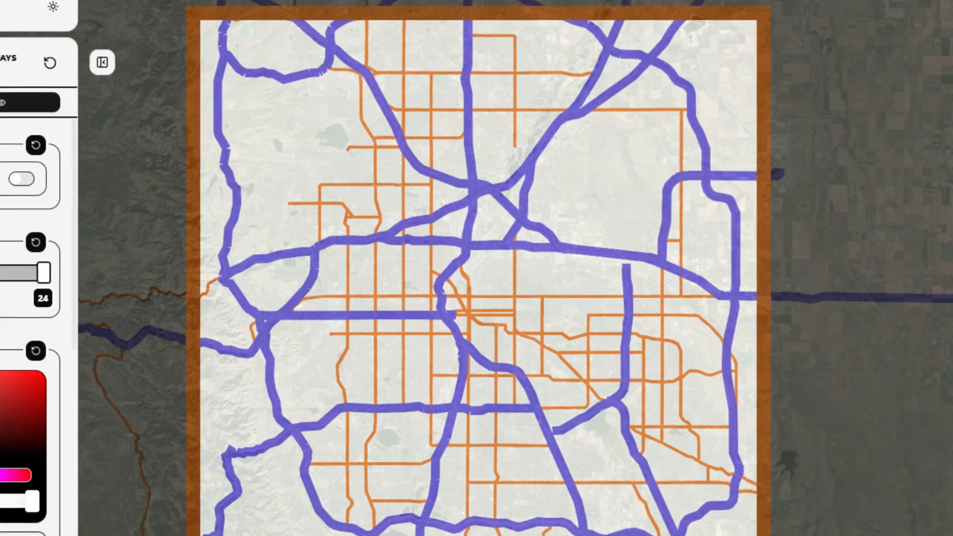
pyautogui.scroll(-5, 29, 317)
pyautogui.click(1, 368)
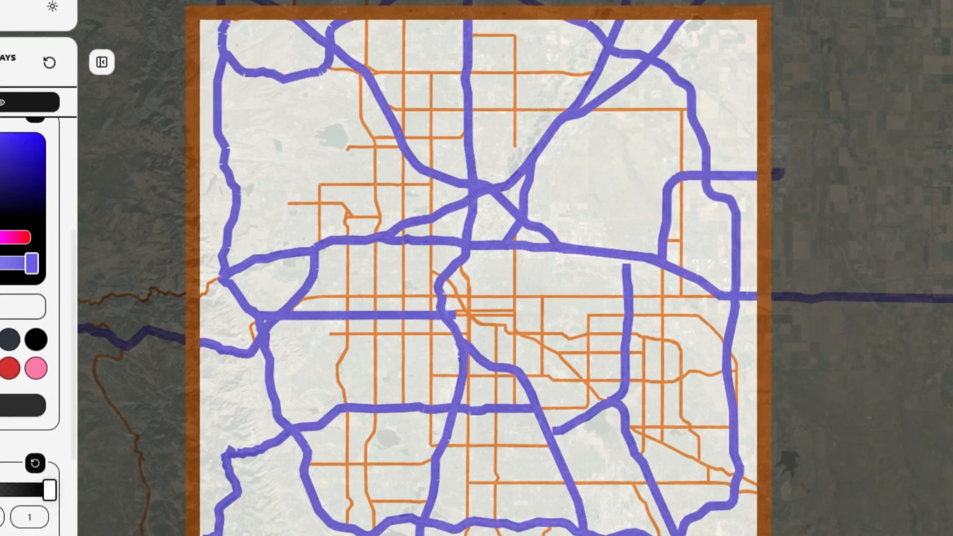
pyautogui.click(4, 406)
pyautogui.click(1, 60)
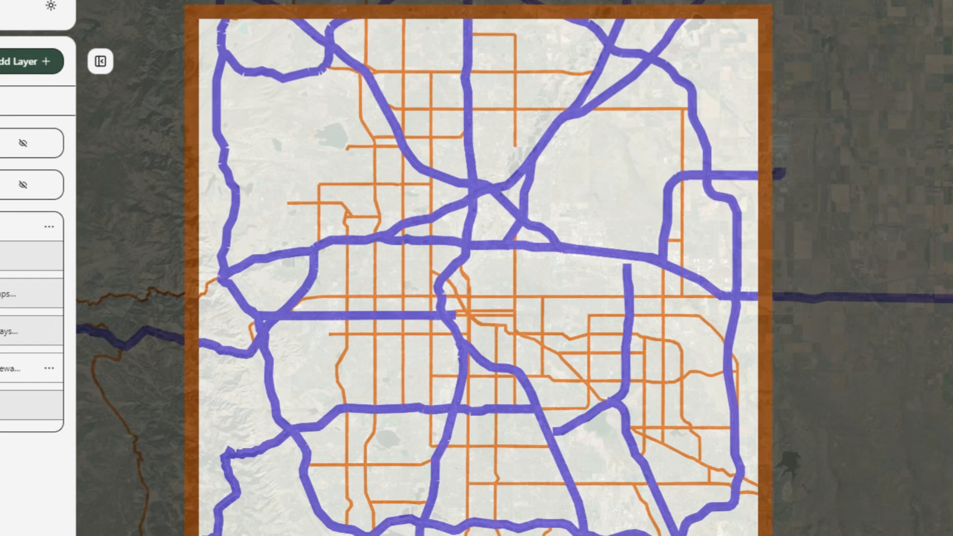
# Give the fourth road type in the road top layer the same purple color.
pyautogui.click(5, 332)
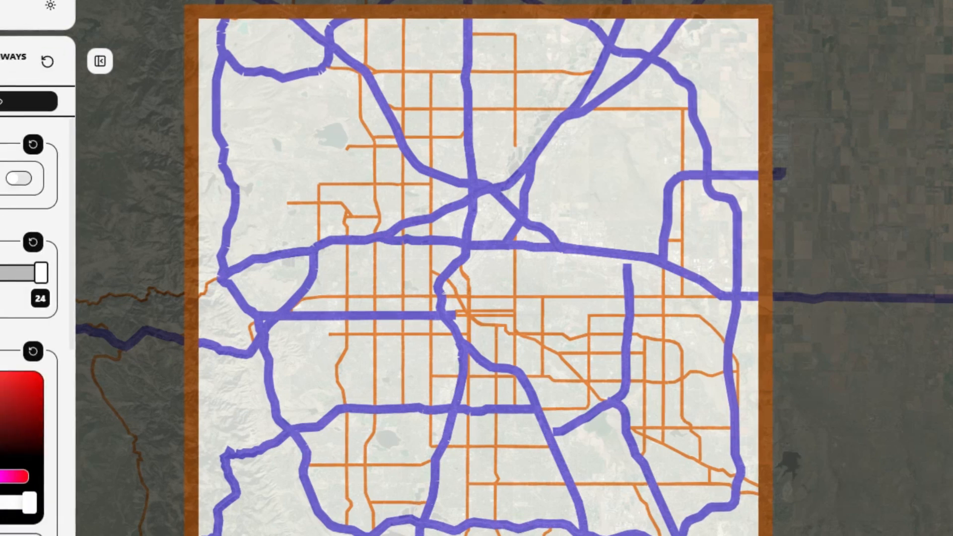
pyautogui.scroll(-3, 25, 326)
pyautogui.click(1, 464)
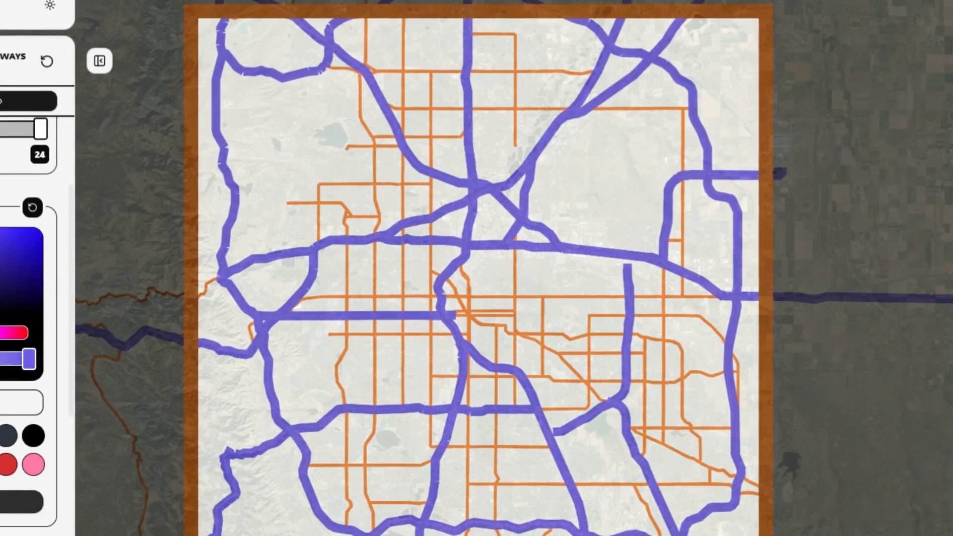
pyautogui.click(2, 502)
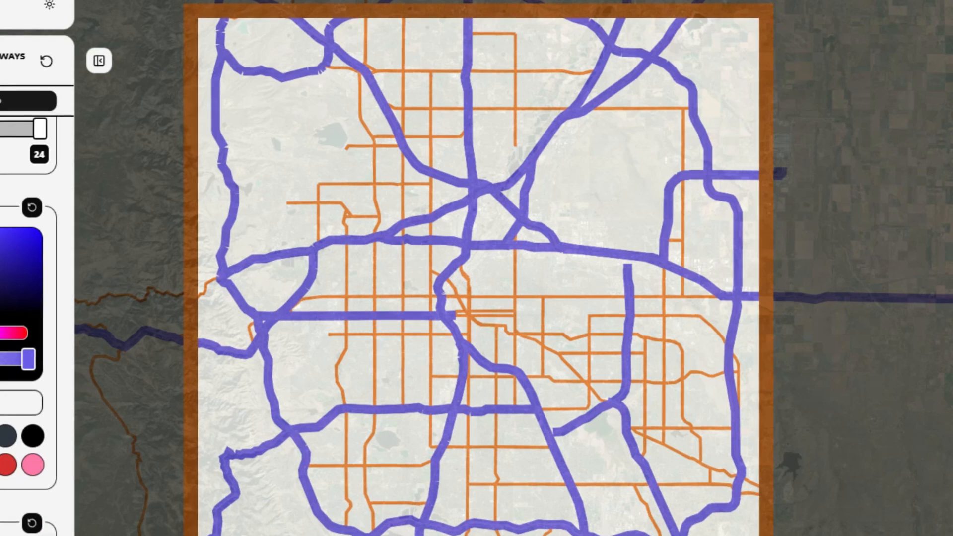
pyautogui.click(1, 60)
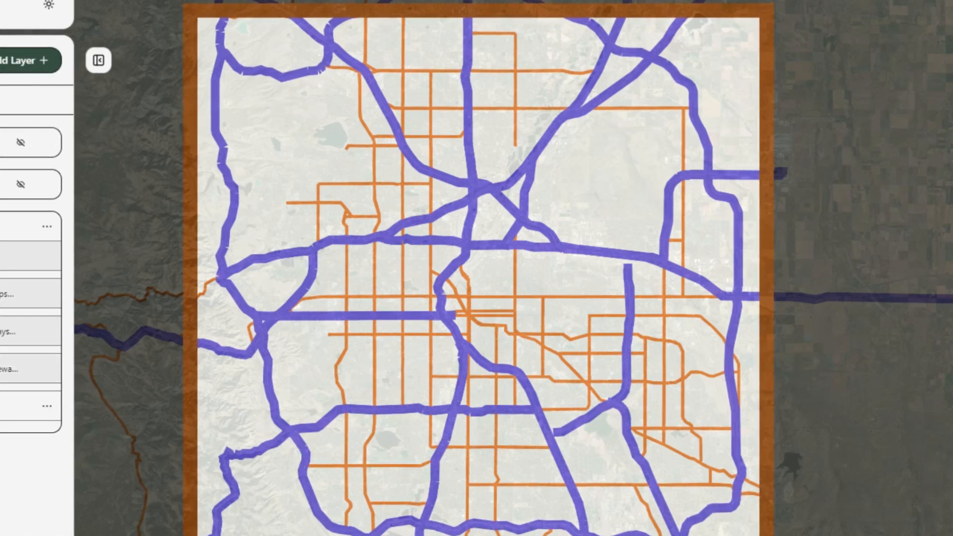
# Recolor the thin minor roads, the last road type, in the same purple and recheck the color of the freeway type before it.
pyautogui.click(1, 369)
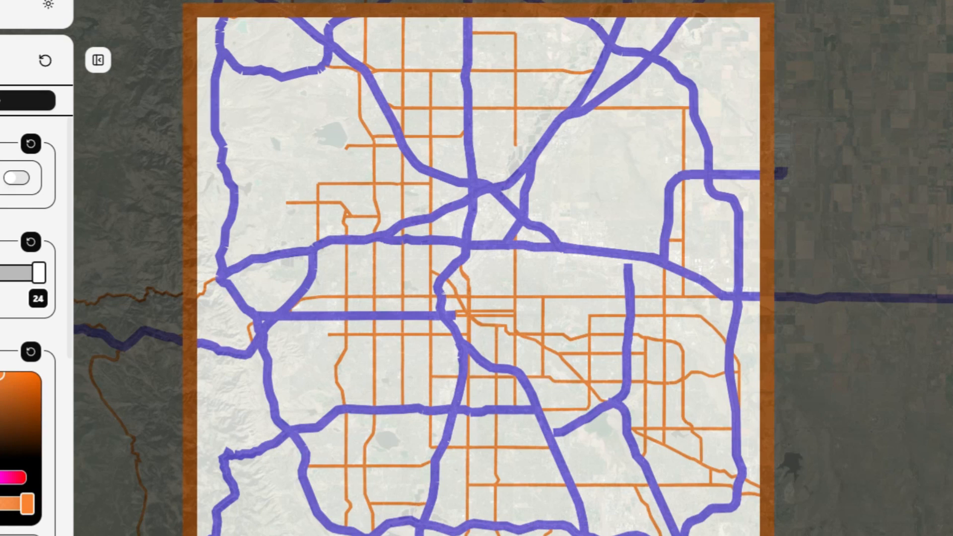
pyautogui.click(2, 534)
pyautogui.scroll(-5, 30, 298)
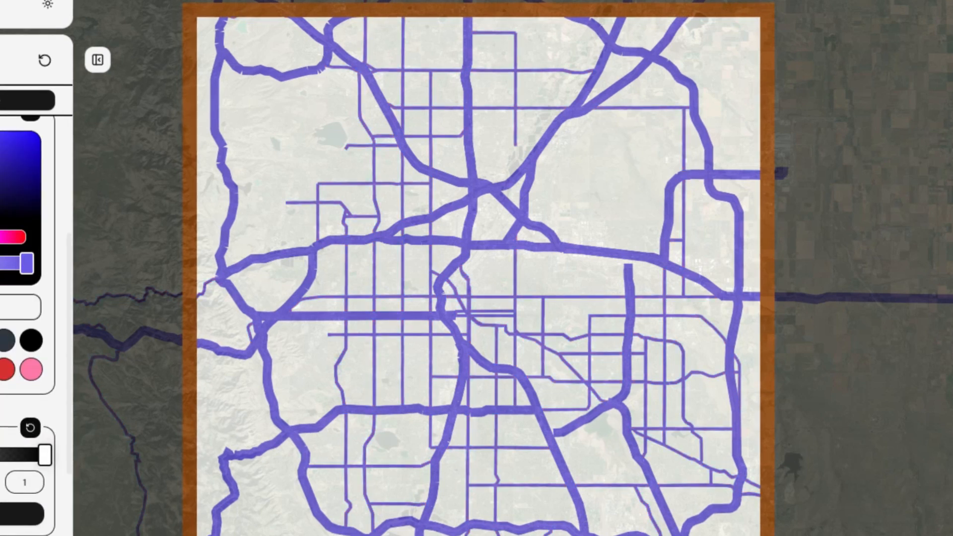
pyautogui.scroll(5, 29, 298)
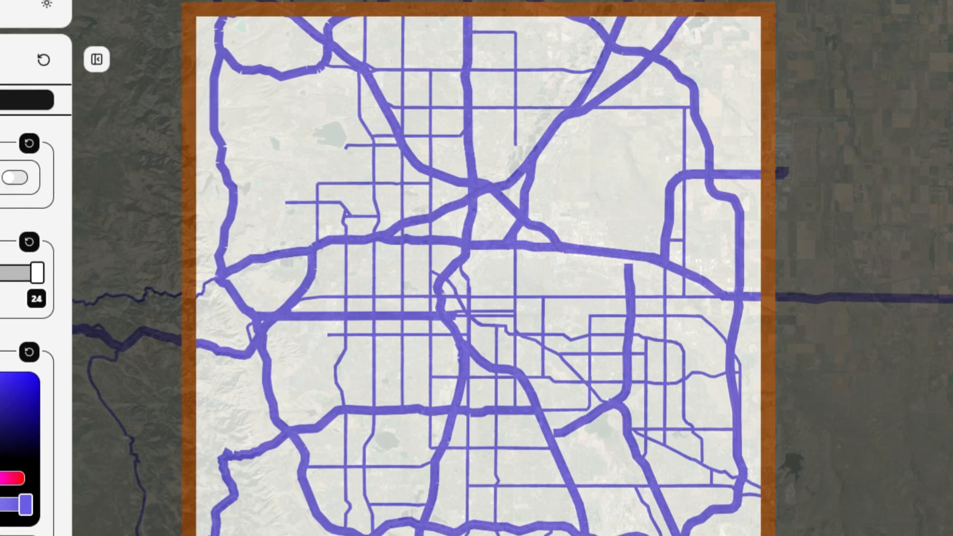
pyautogui.click(1, 59)
pyautogui.click(2, 369)
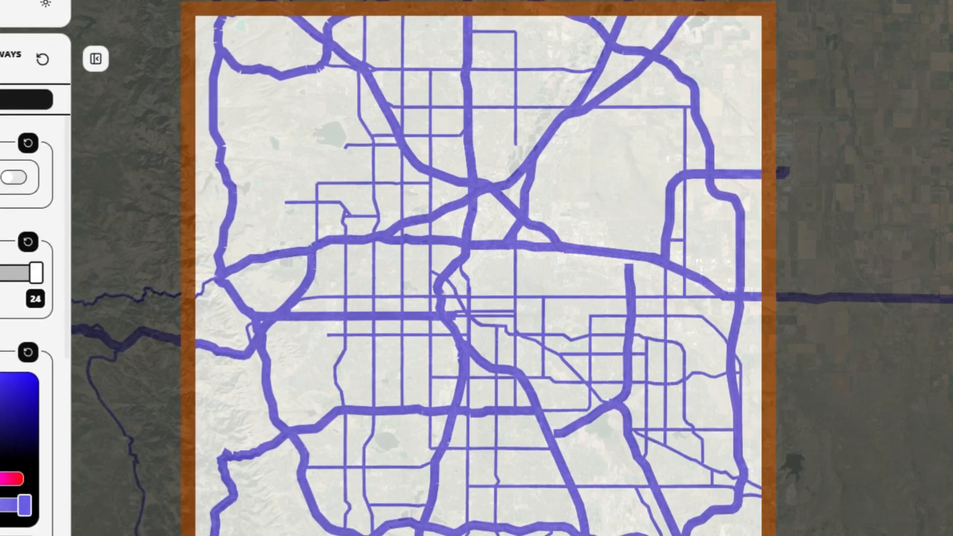
pyautogui.press('Escape')
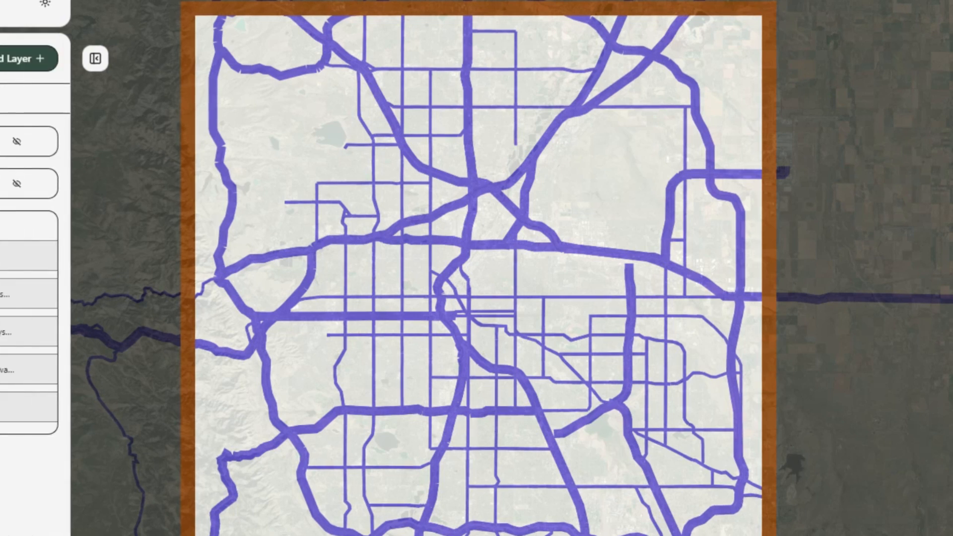
# Open the road top layer's options and change the border color from the orange-brown family to the roads' purple.
pyautogui.click(42, 227)
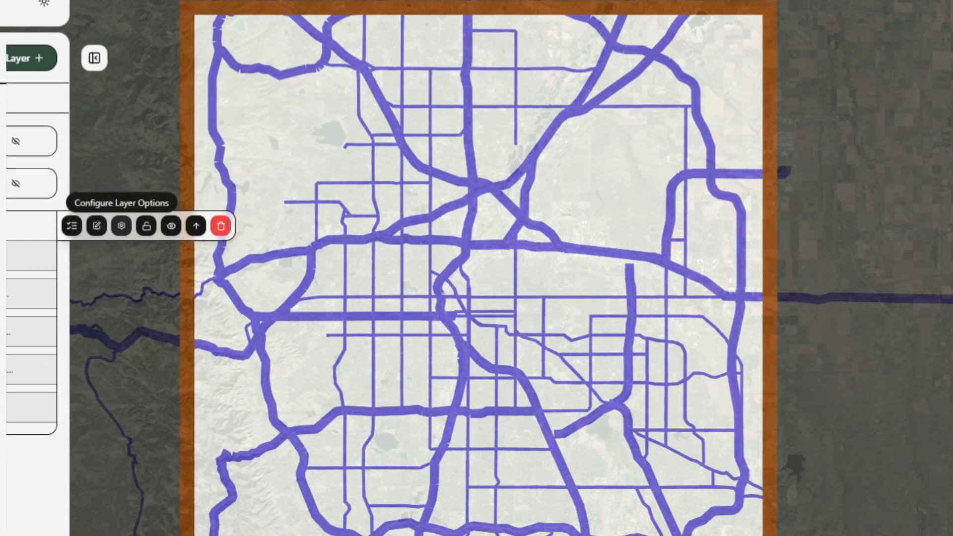
pyautogui.click(121, 226)
pyautogui.scroll(-2, 25, 308)
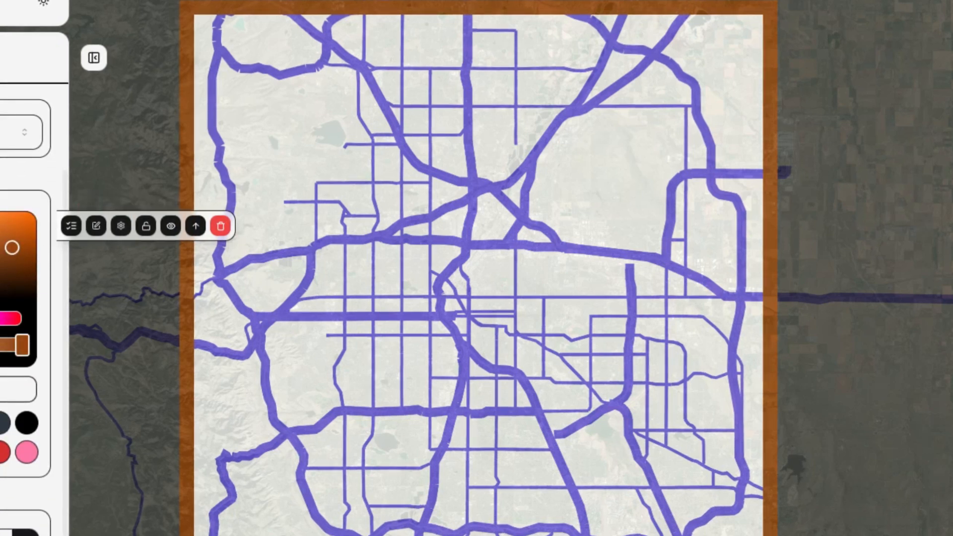
pyautogui.click(1, 423)
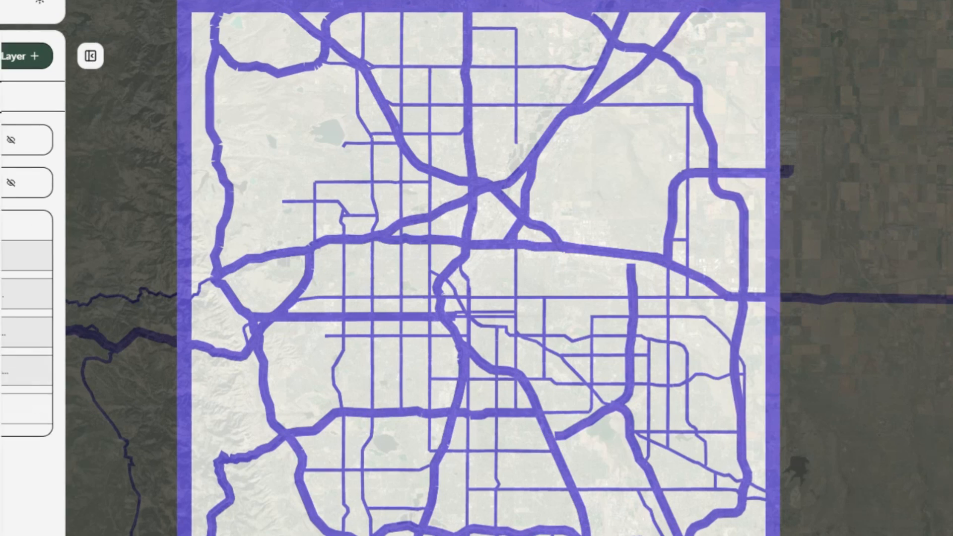
# Try a dark gray shade on the thin minor roads, restore their purple, and check the ramps' color settings.
pyautogui.click(5, 409)
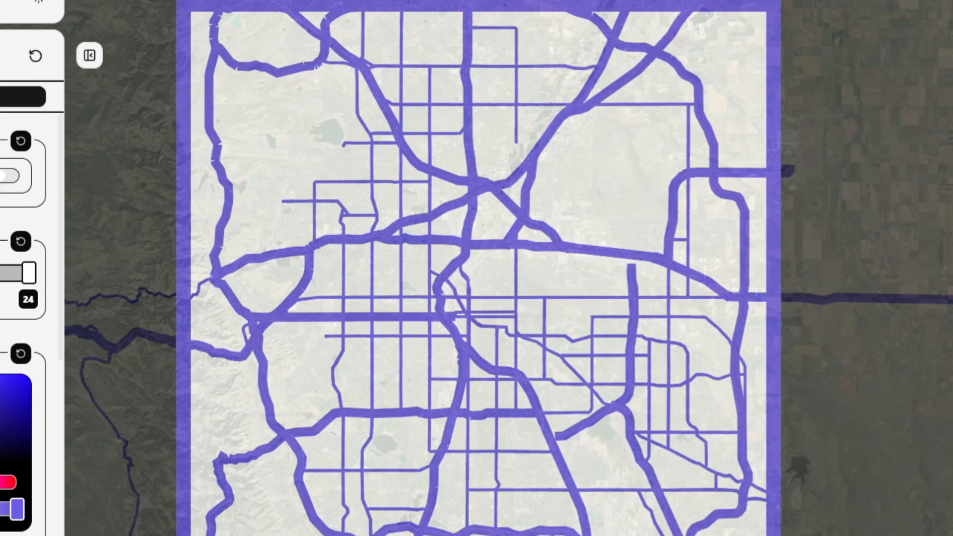
pyautogui.click(1, 407)
pyautogui.click(0, 428)
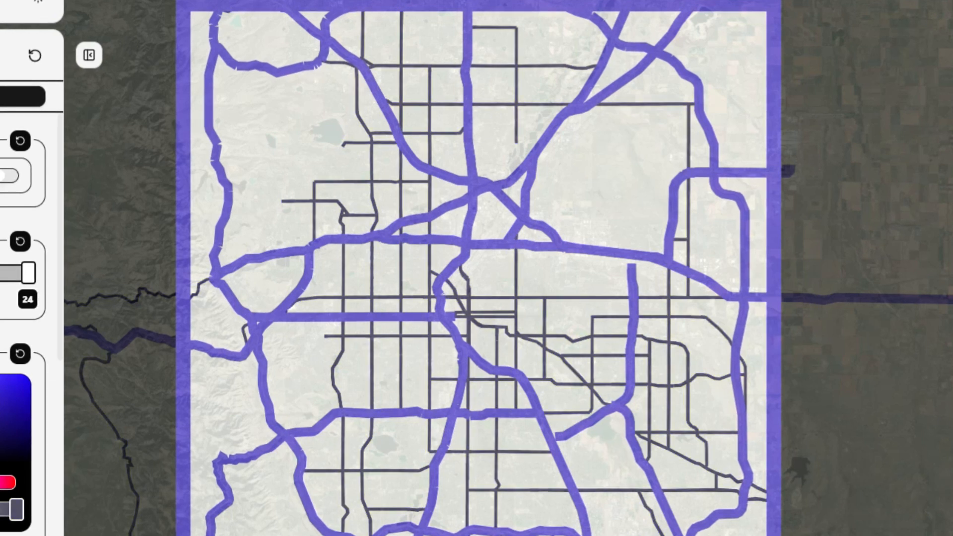
pyautogui.click(0, 388)
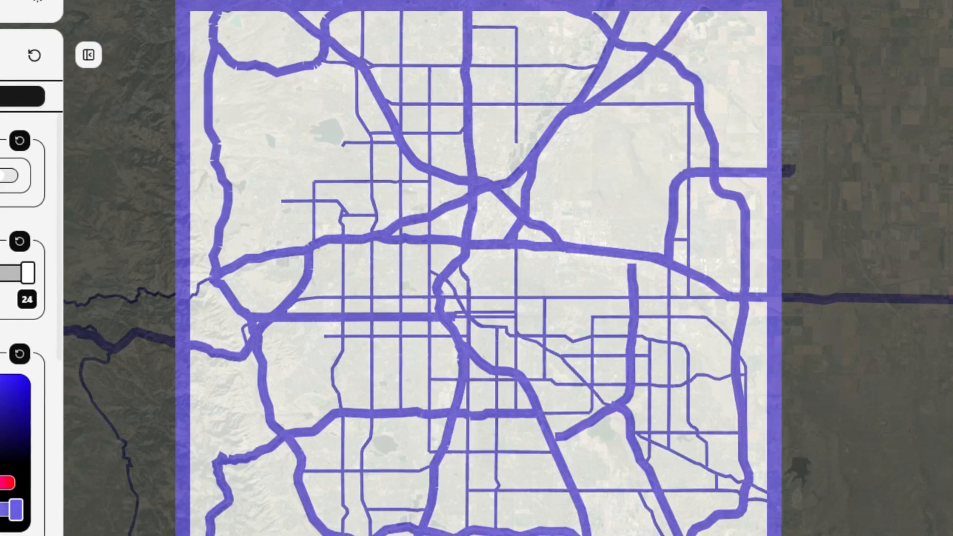
pyautogui.click(0, 55)
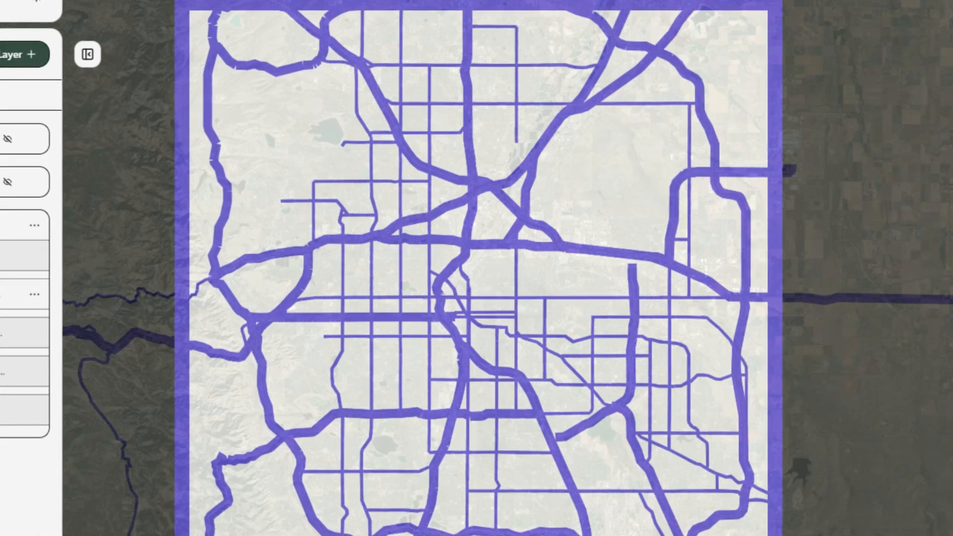
pyautogui.click(0, 295)
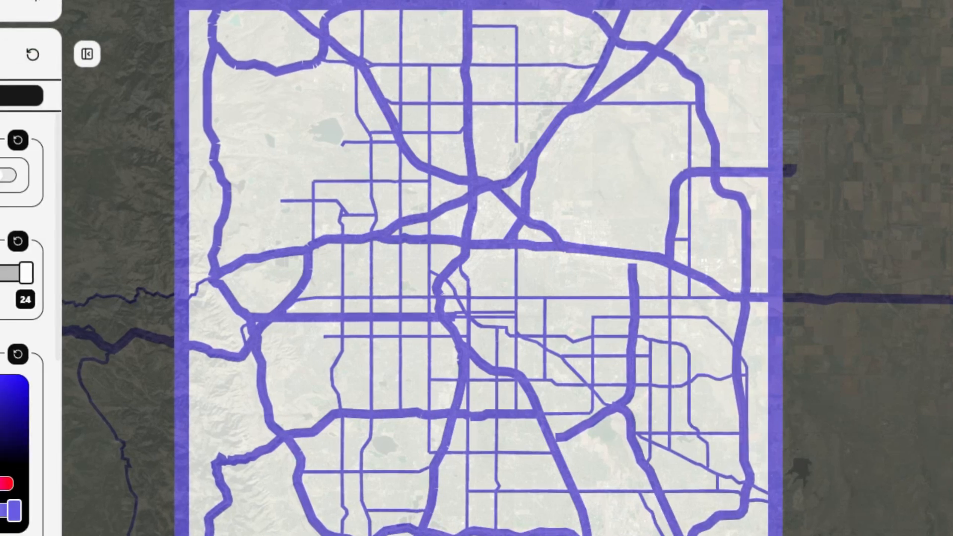
pyautogui.click(0, 54)
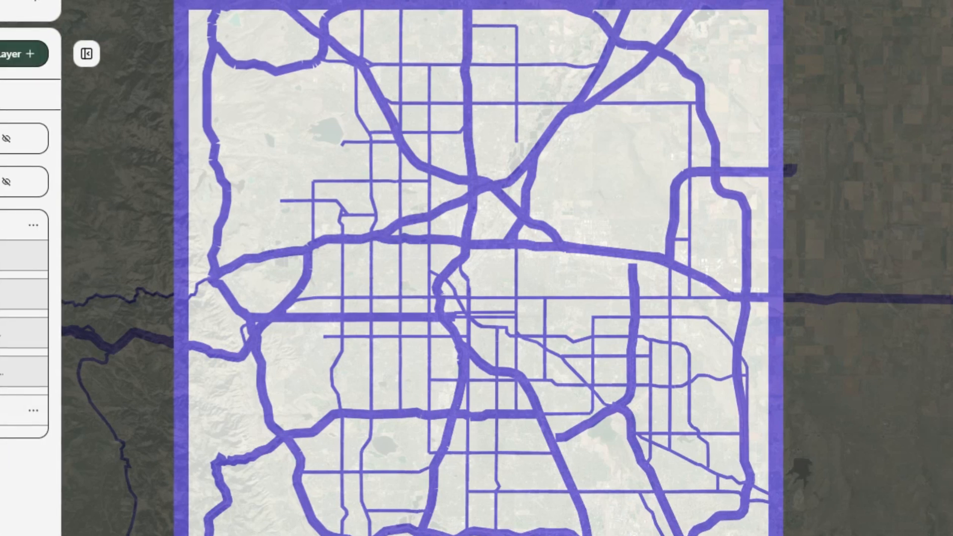
# Try black as the color of the thin minor roads, the last road type in the road top layer.
pyautogui.click(0, 411)
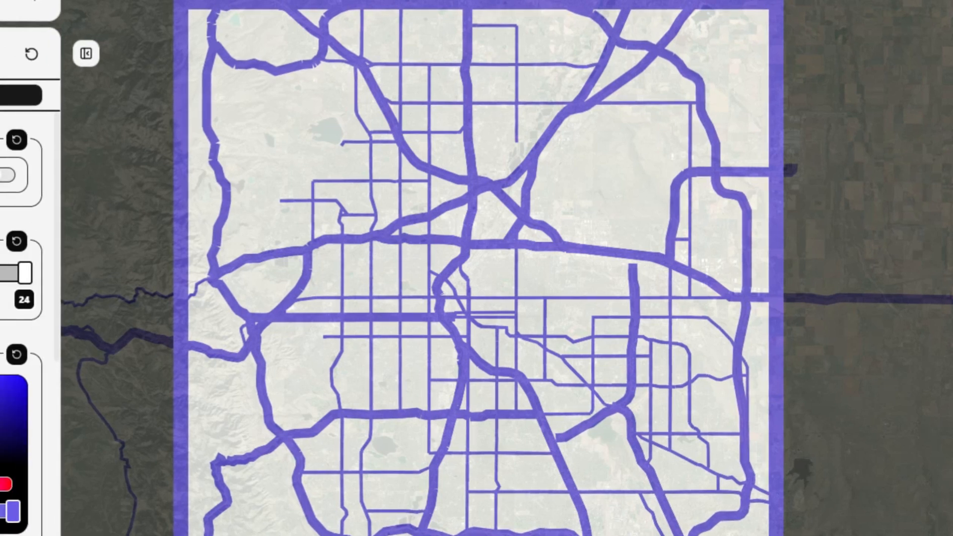
pyautogui.click(1, 484)
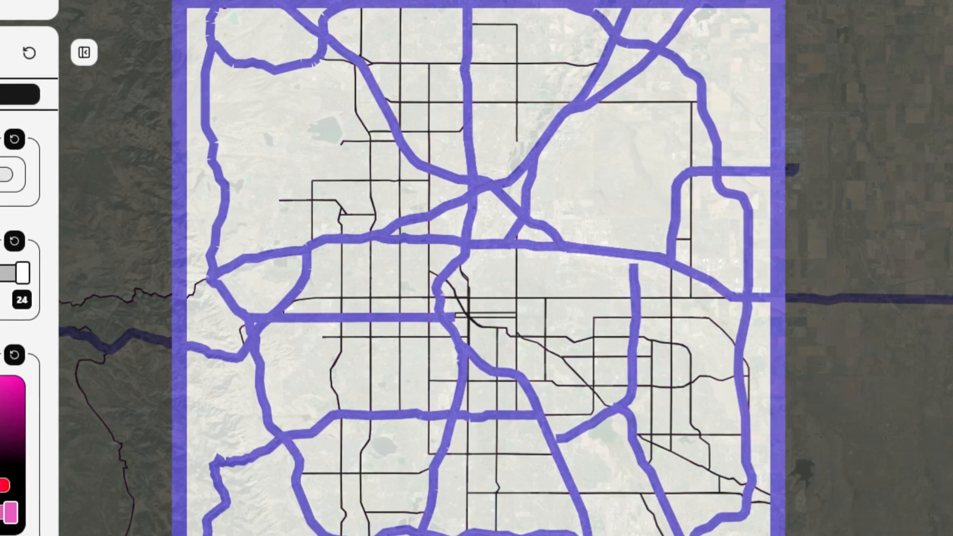
pyautogui.scroll(-1, 28, 322)
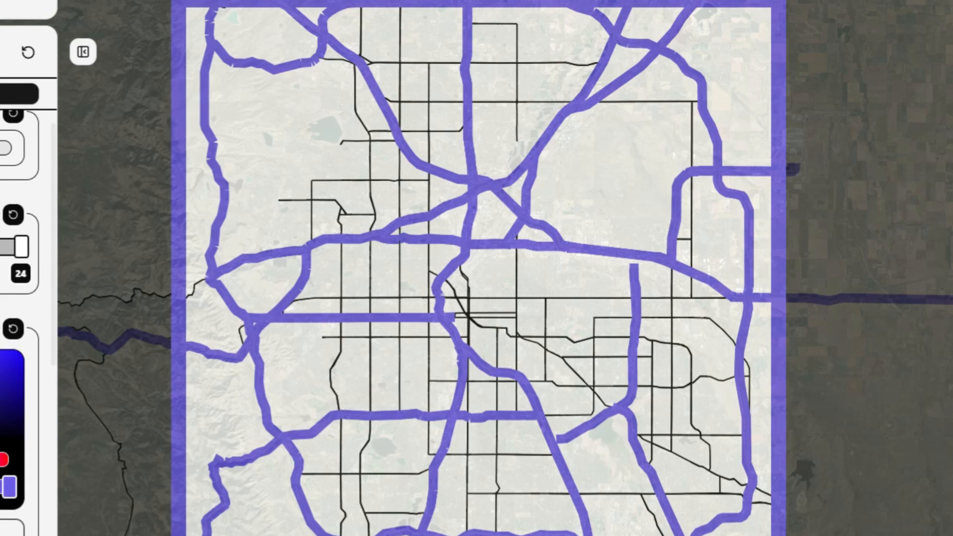
# Widen the thin minor roads using their width override, and return to the layer list.
pyautogui.scroll(-5, 20, 298)
pyautogui.scroll(-4, 20, 297)
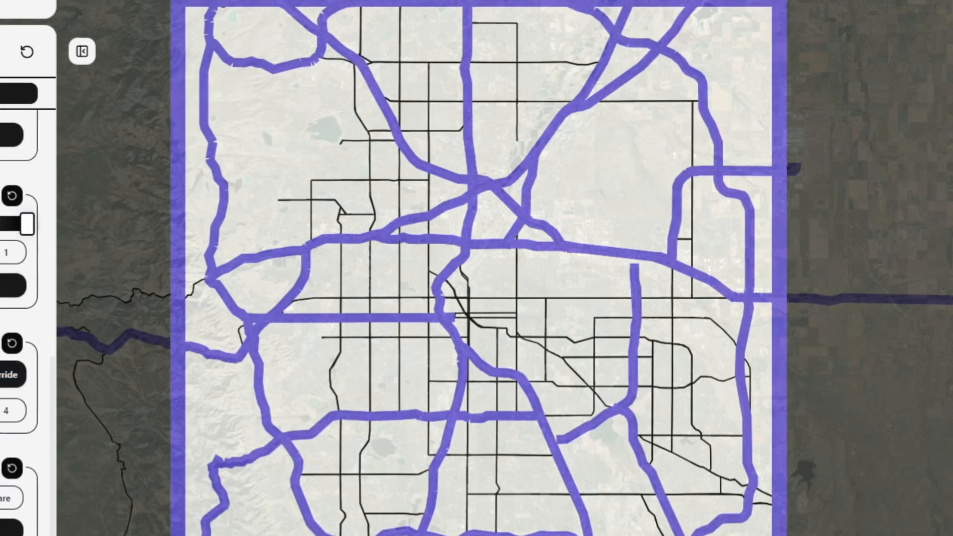
pyautogui.click(6, 410)
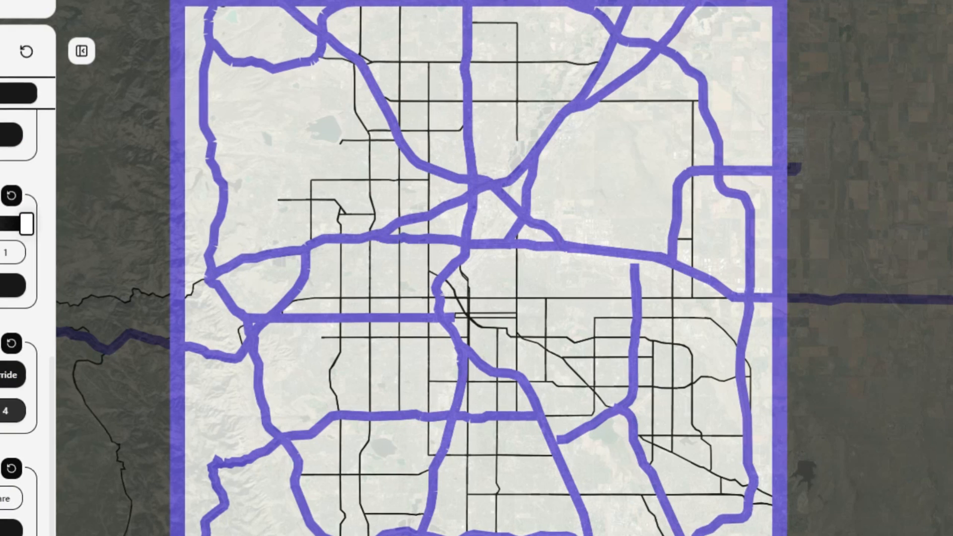
pyautogui.click(8, 375)
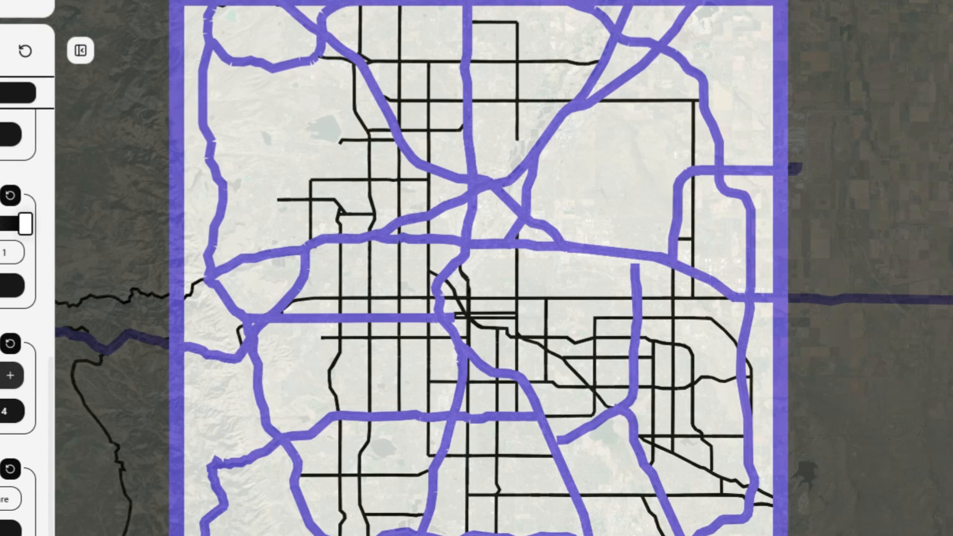
pyautogui.click(10, 375)
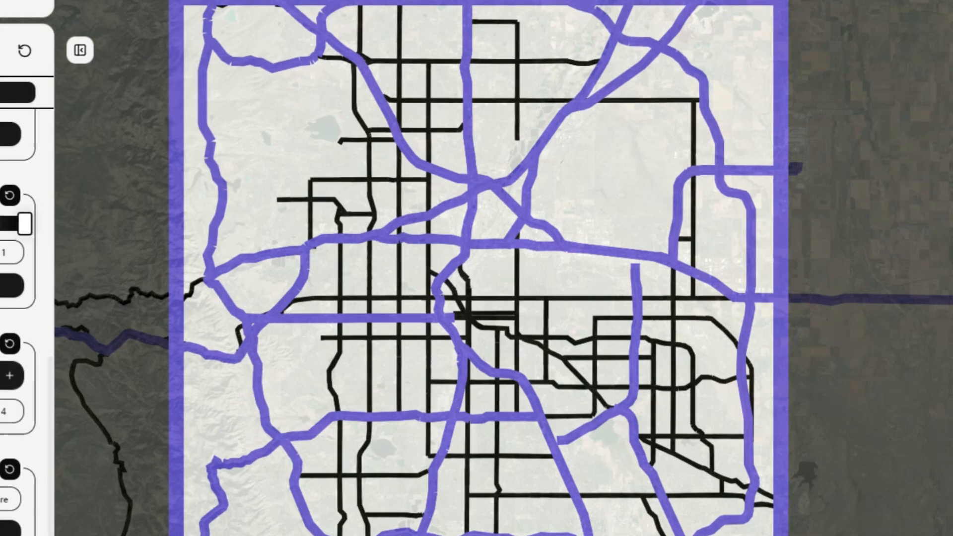
pyautogui.click(2, 50)
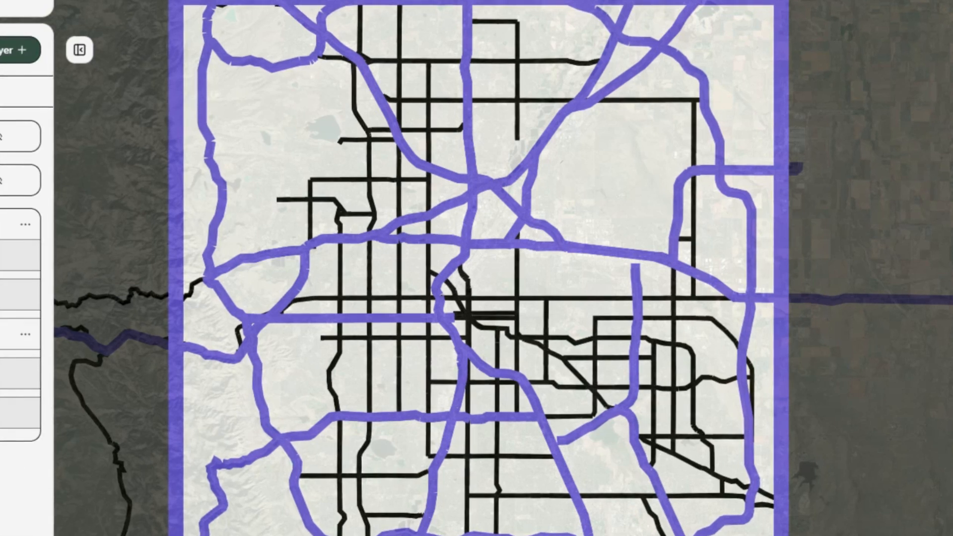
# Check the color and width override settings of another purple road type in the road top layer.
pyautogui.click(6, 294)
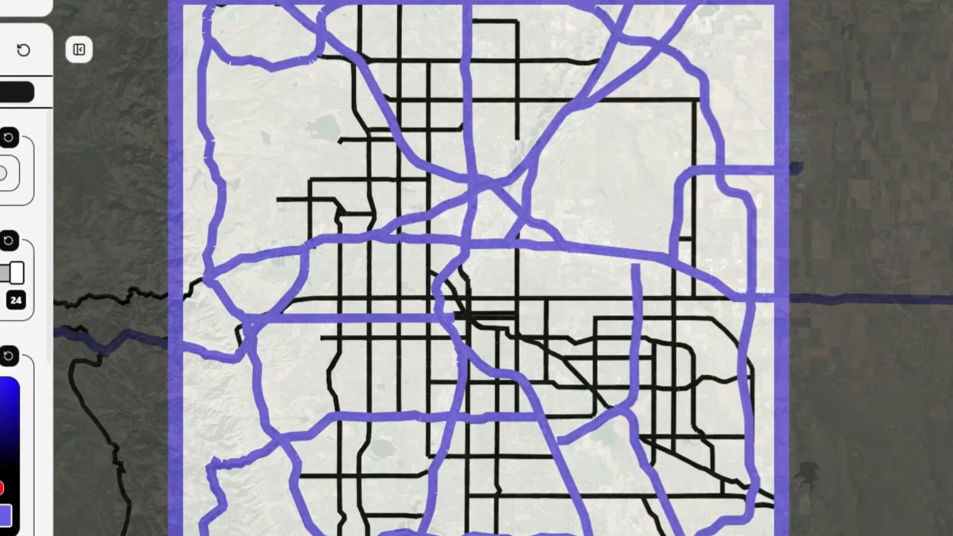
pyautogui.scroll(-5, 17, 348)
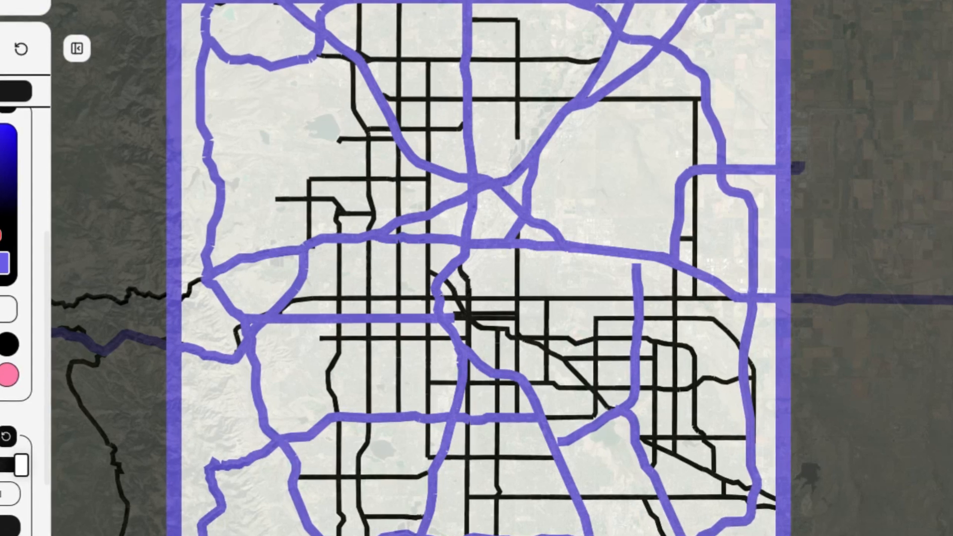
pyautogui.scroll(-6, 20, 297)
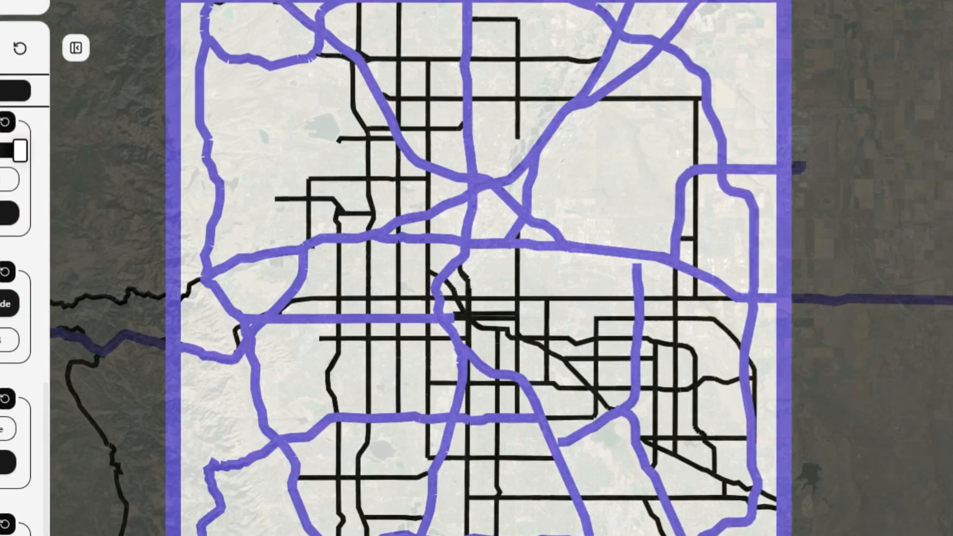
pyautogui.click(4, 304)
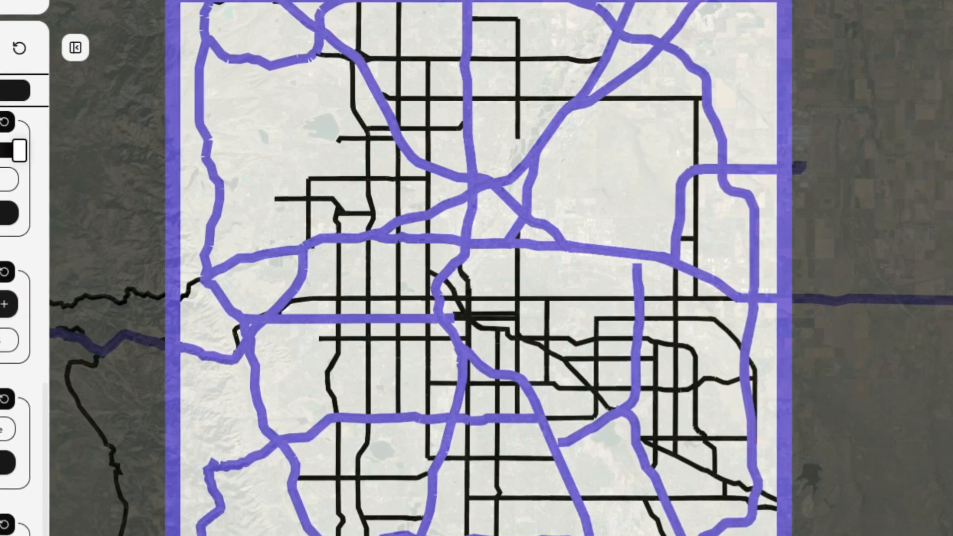
pyautogui.click(1, 48)
# Replace the black color of another road type in the road top layer with the copied purple.
pyautogui.click(1, 295)
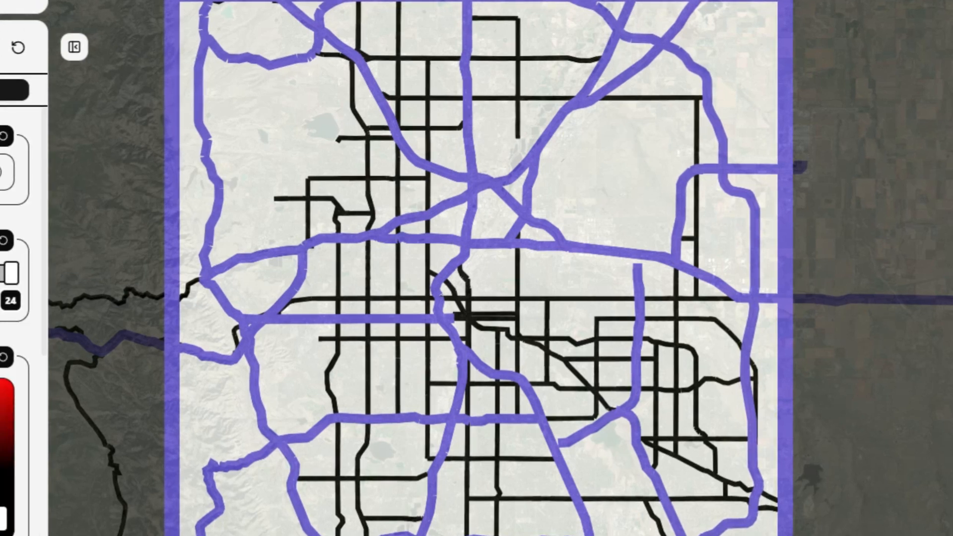
pyautogui.hotkey('ctrl', 'v')
pyautogui.scroll(-5, 15, 320)
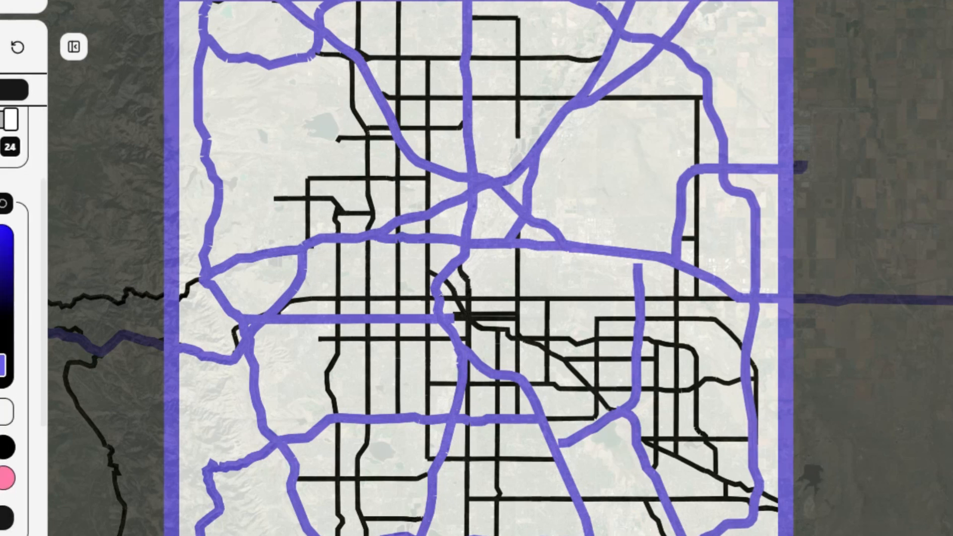
pyautogui.scroll(5, 14, 318)
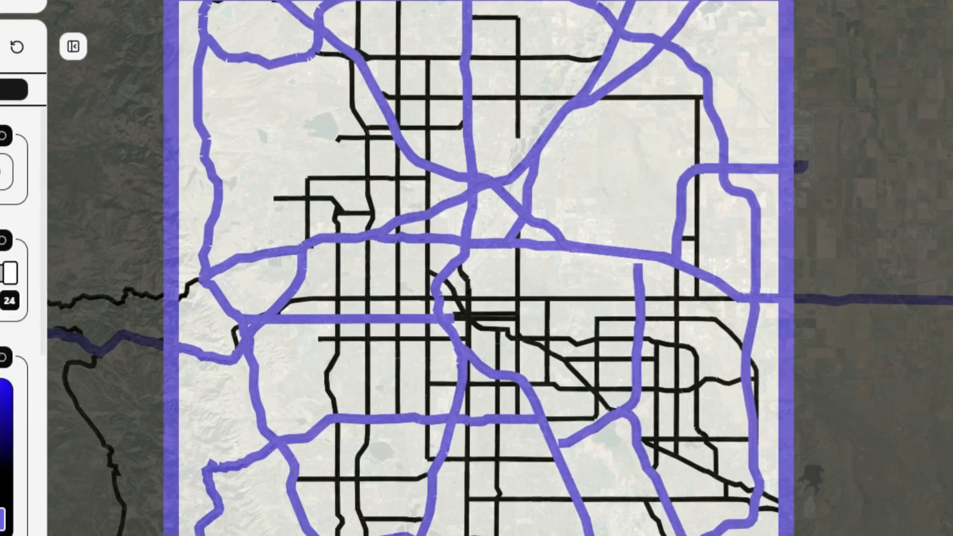
pyautogui.click(1, 46)
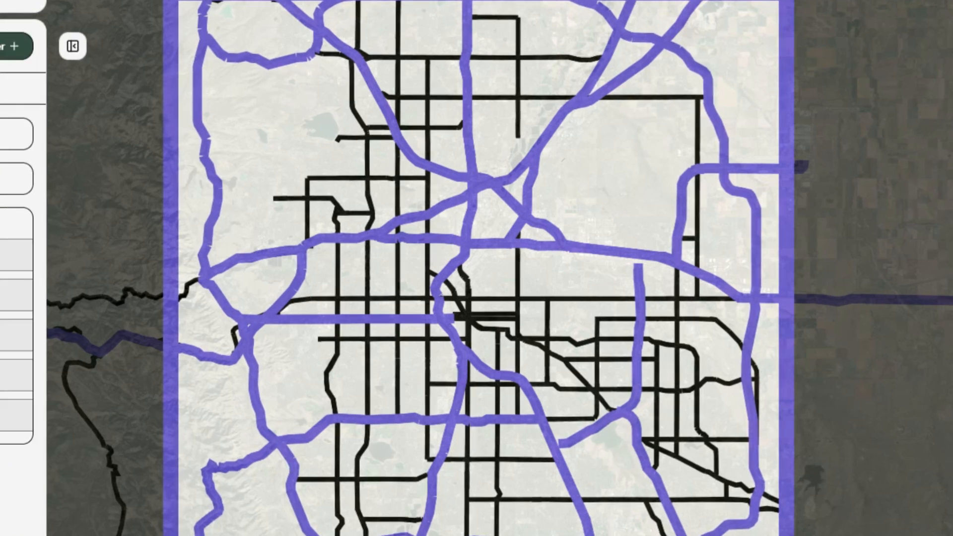
# Examine the color and width override settings of the other road types in the road top layer one by one.
pyautogui.click(2, 295)
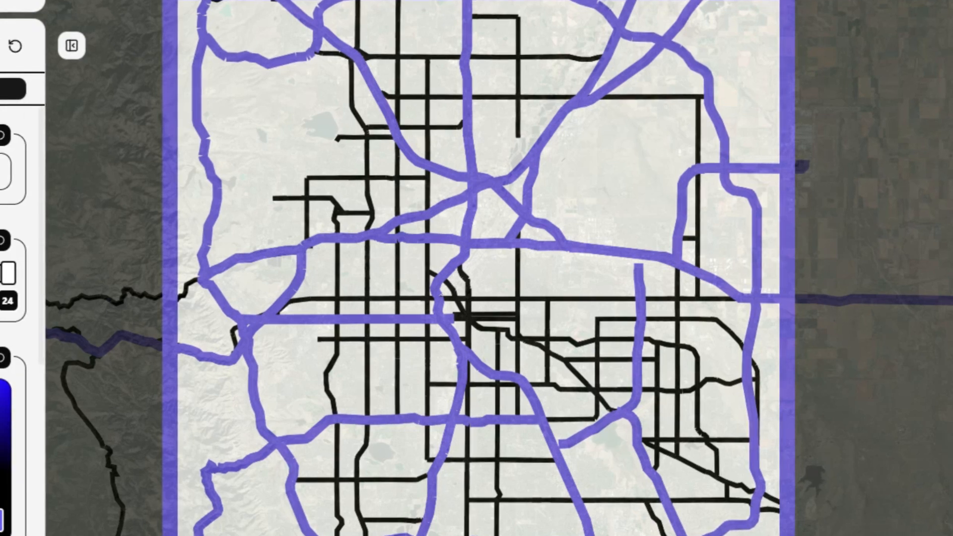
pyautogui.scroll(-1, 14, 298)
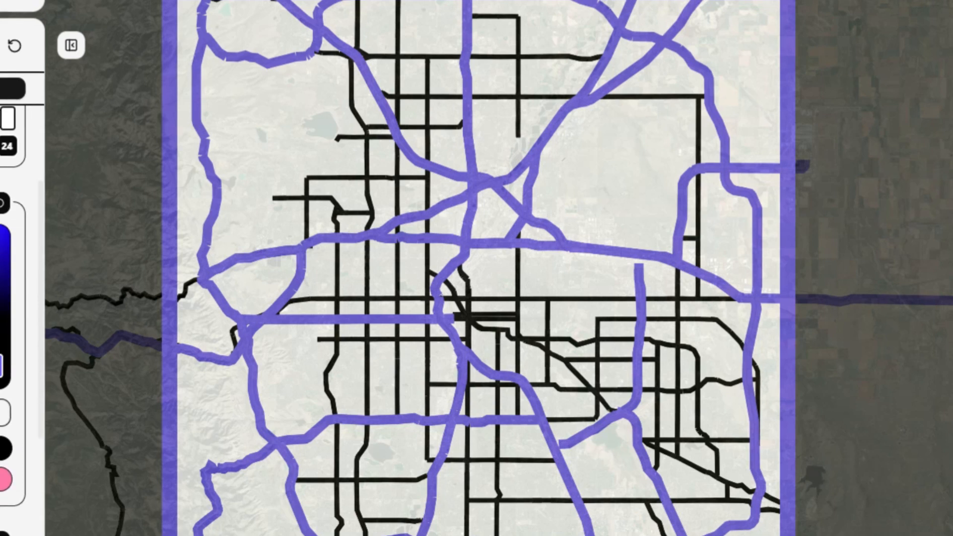
pyautogui.click(2, 46)
pyautogui.click(3, 253)
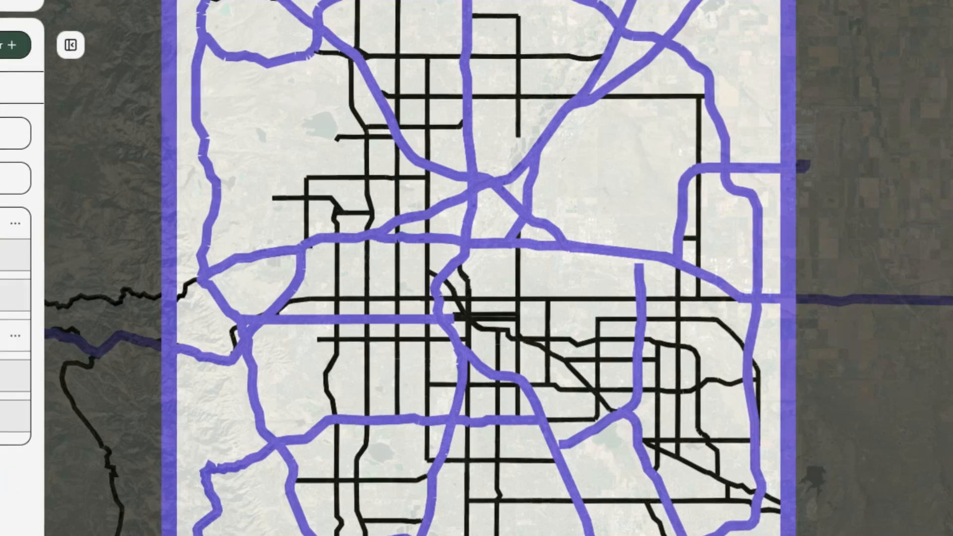
pyautogui.click(2, 295)
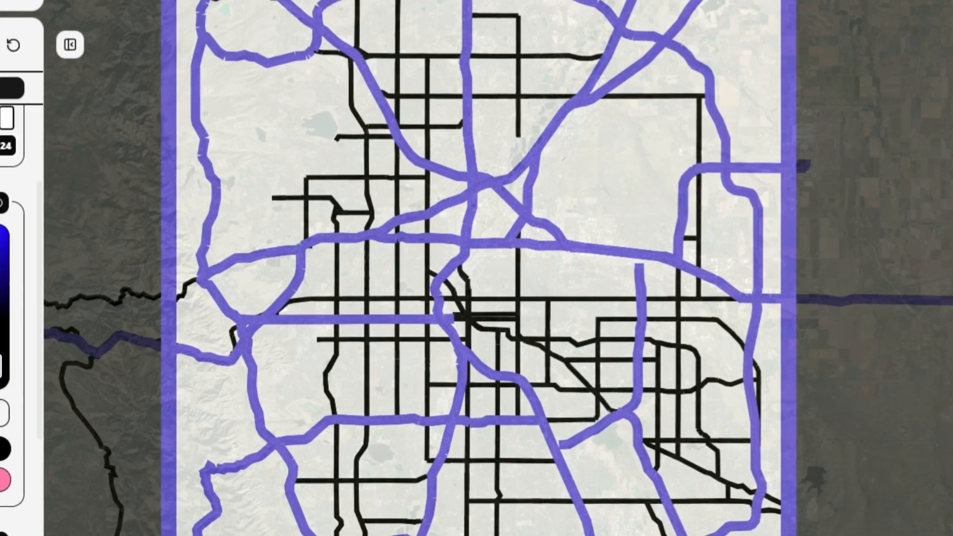
pyautogui.scroll(-2, 13, 238)
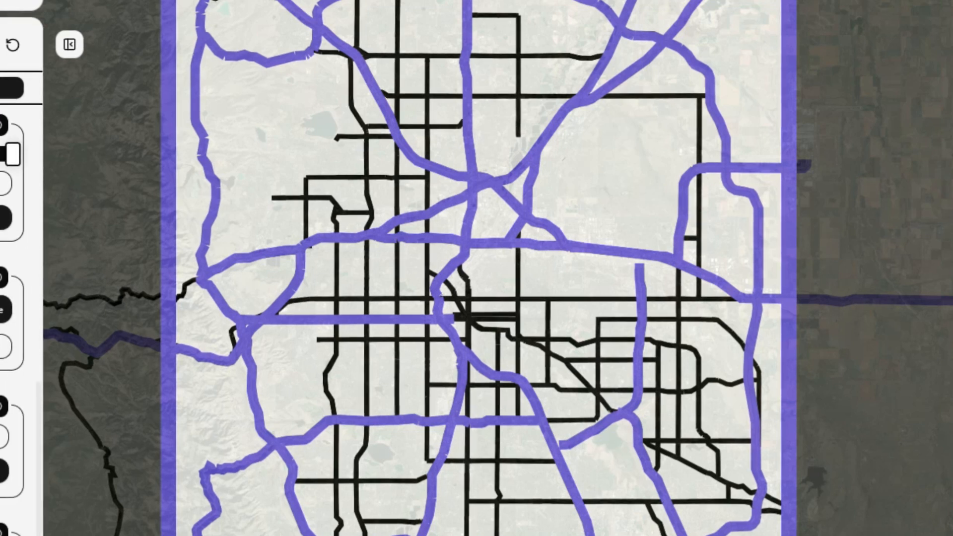
pyautogui.click(2, 45)
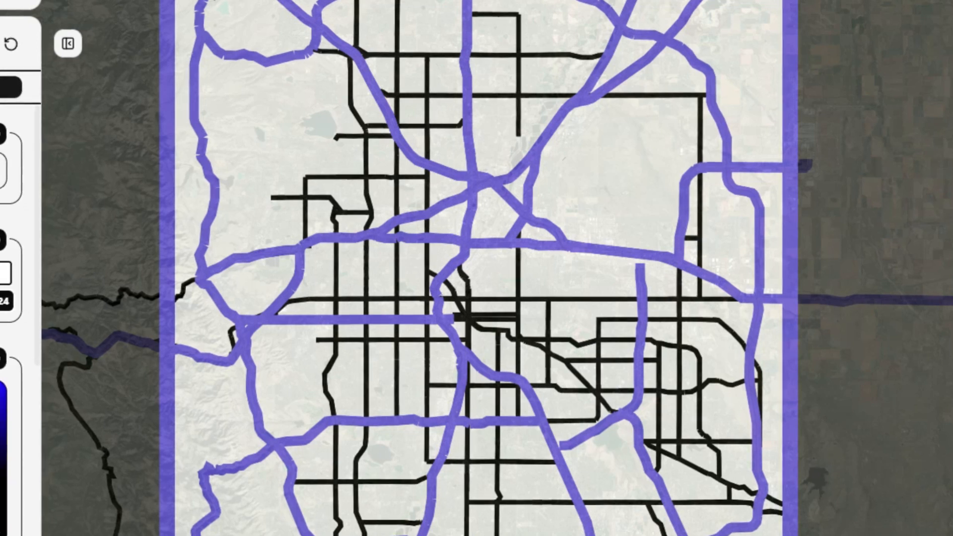
pyautogui.click(2, 44)
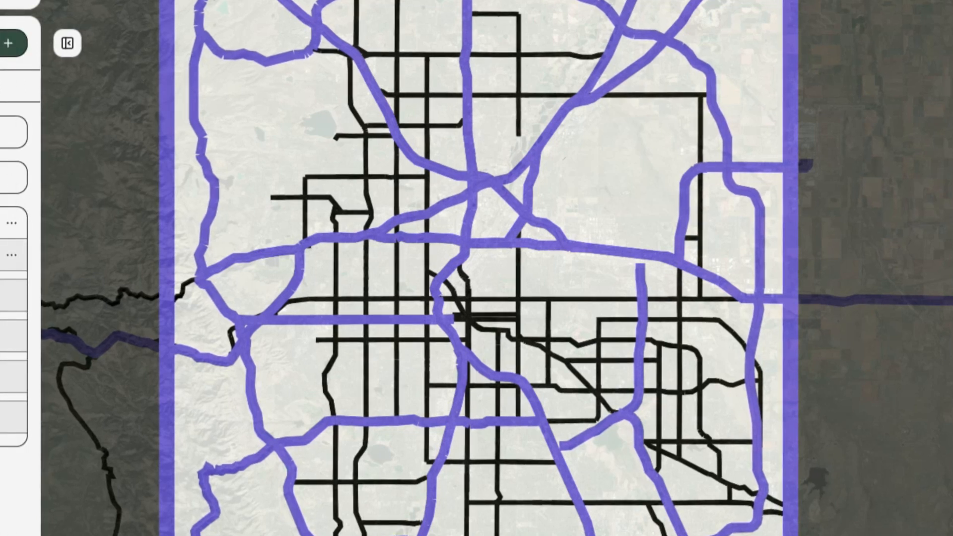
pyautogui.click(2, 254)
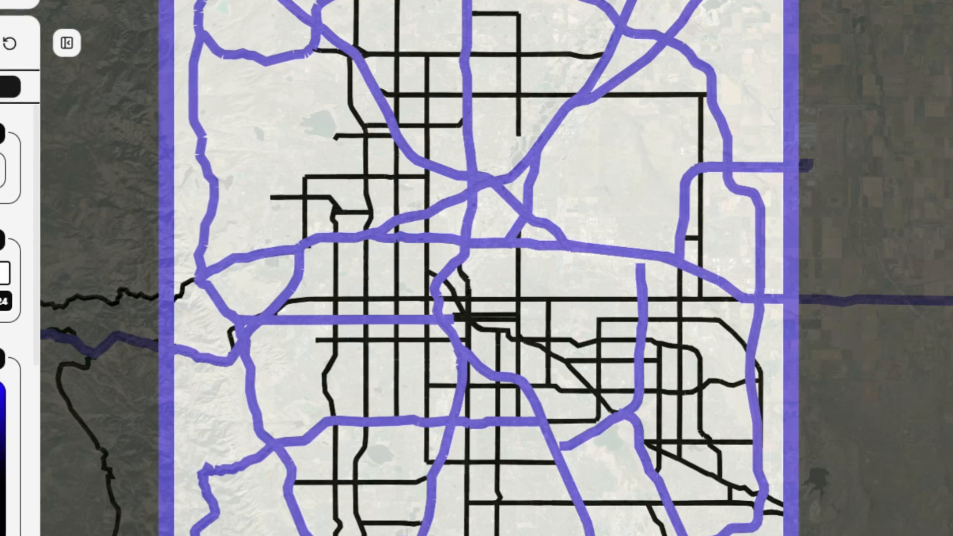
pyautogui.scroll(-4, 10, 318)
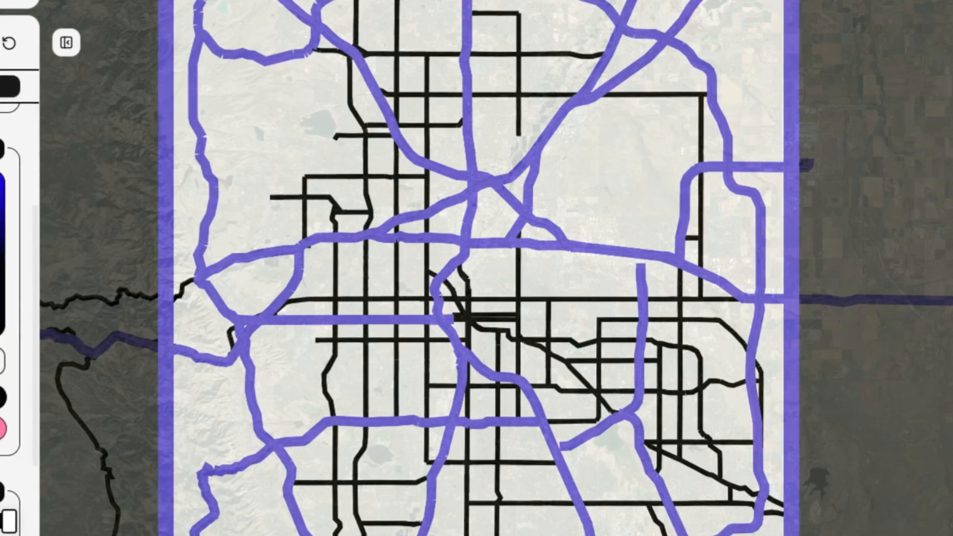
pyautogui.scroll(-5, 10, 318)
pyautogui.scroll(-2, 9, 318)
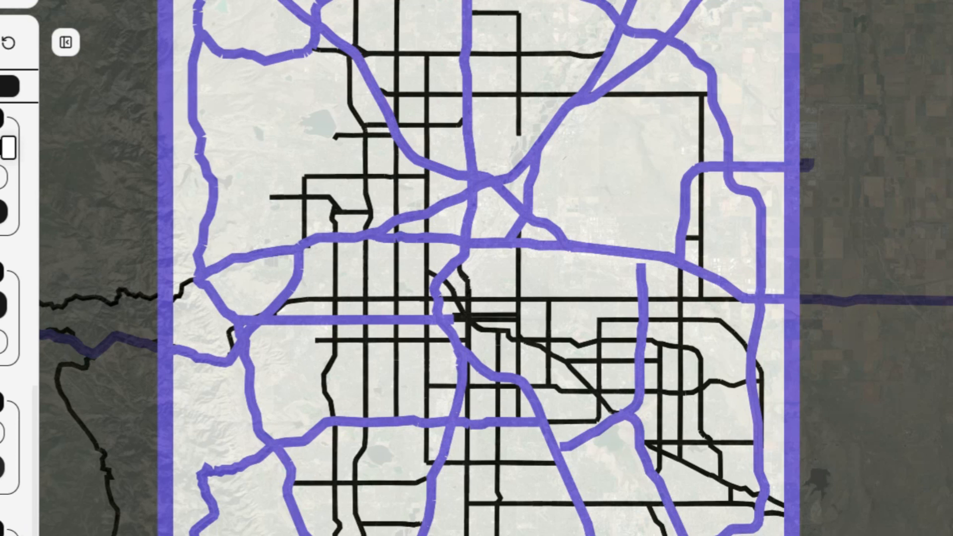
pyautogui.click(1, 42)
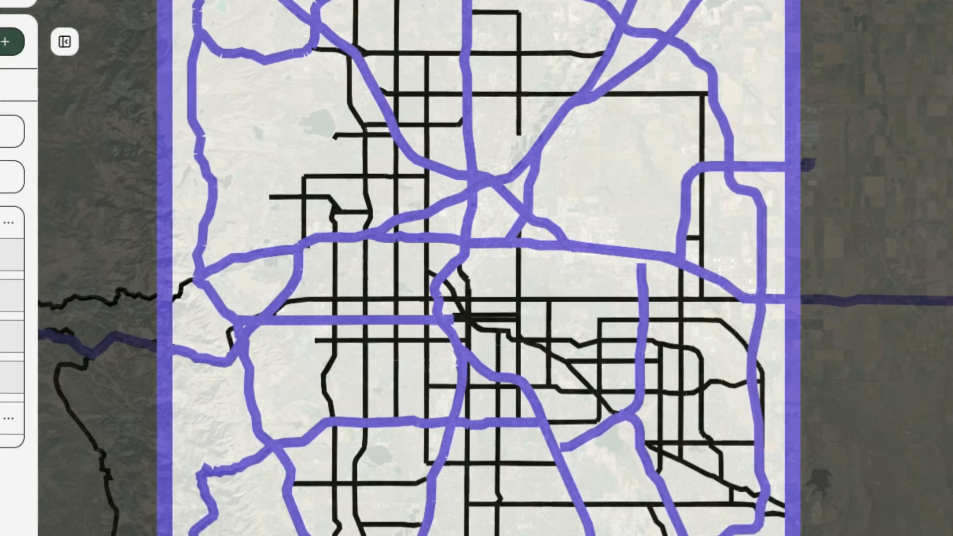
# Change the black thin minor roads to the purple of the other top roads and return to the layer list.
pyautogui.click(8, 295)
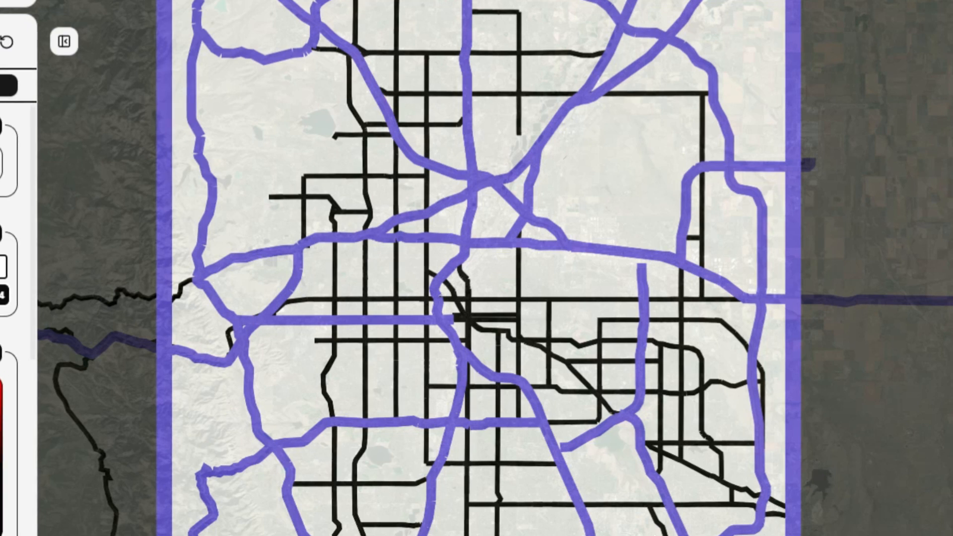
pyautogui.scroll(-5, 10, 318)
pyautogui.click(1, 348)
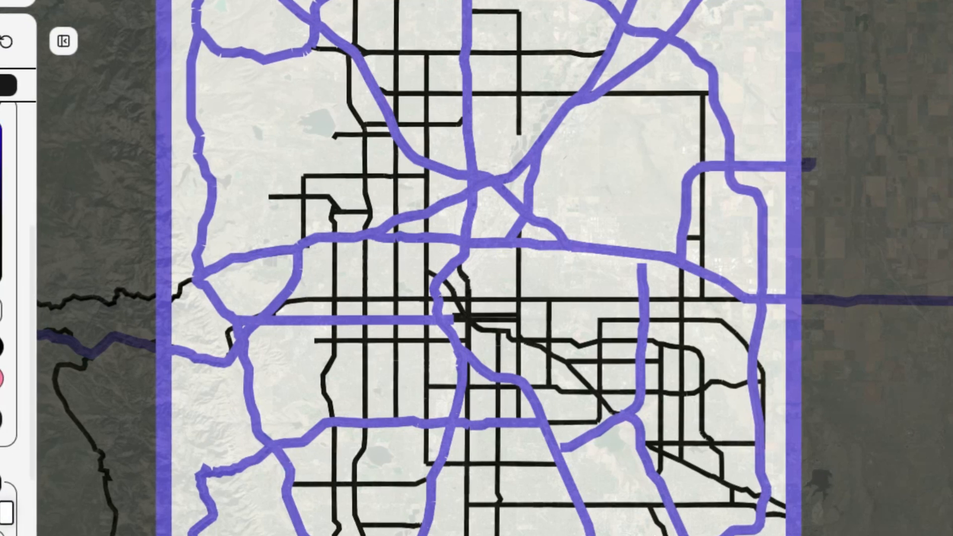
pyautogui.click(1, 420)
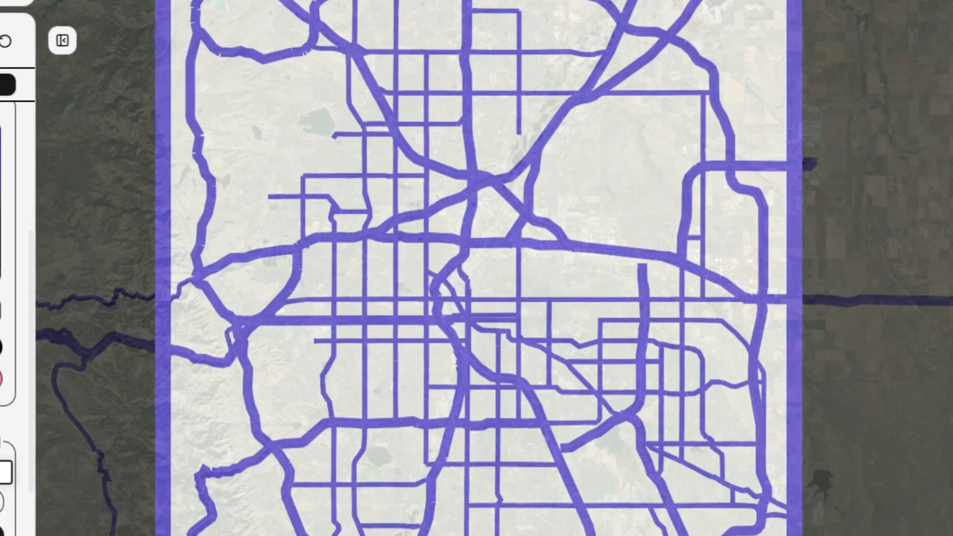
pyautogui.scroll(5, 14, 318)
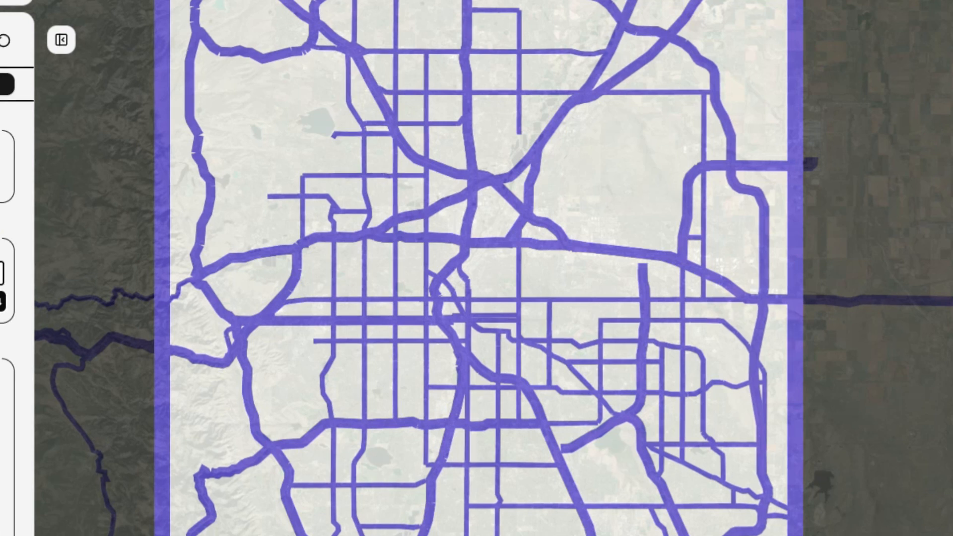
pyautogui.click(1, 40)
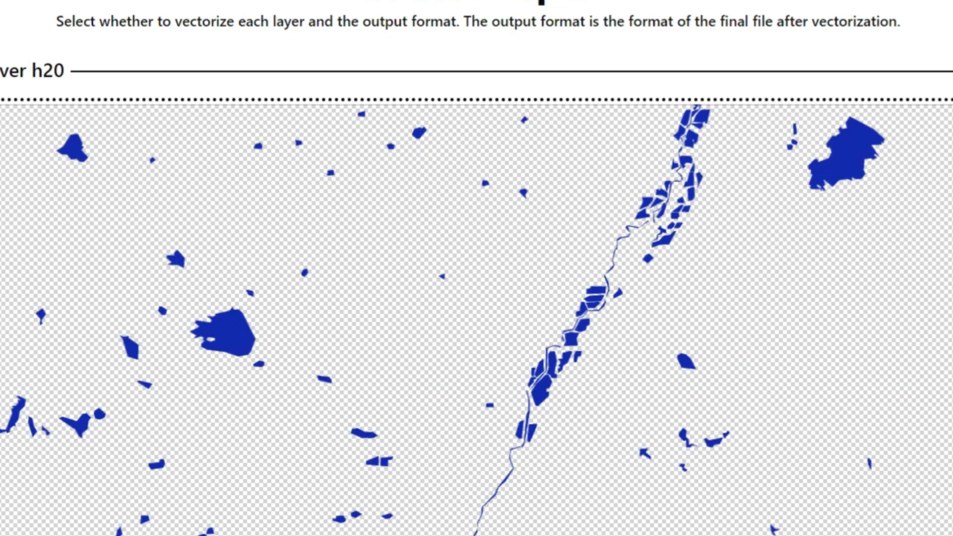
# Review the layer previews on the export page, from the water layer down to the road top layer.
pyautogui.scroll(-10, 477, 268)
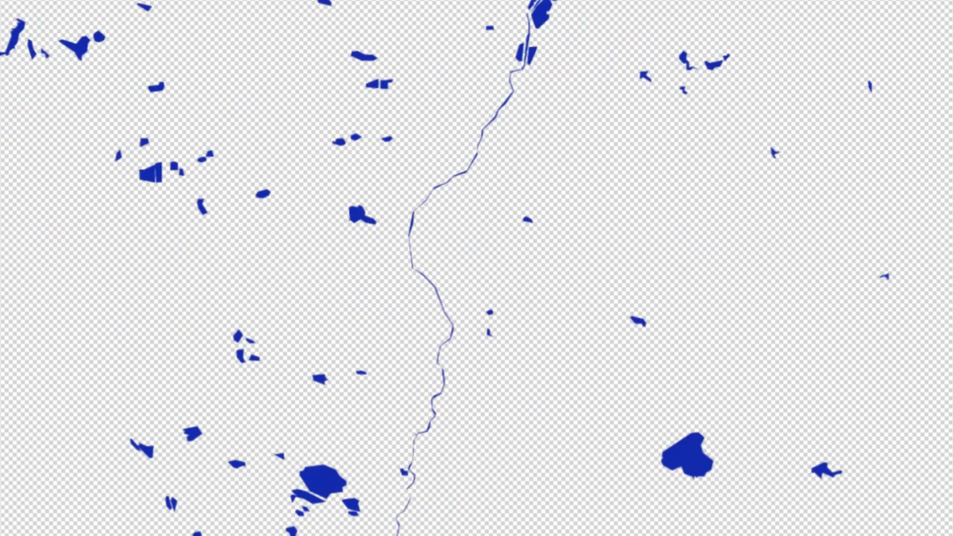
pyautogui.scroll(-6, 477, 268)
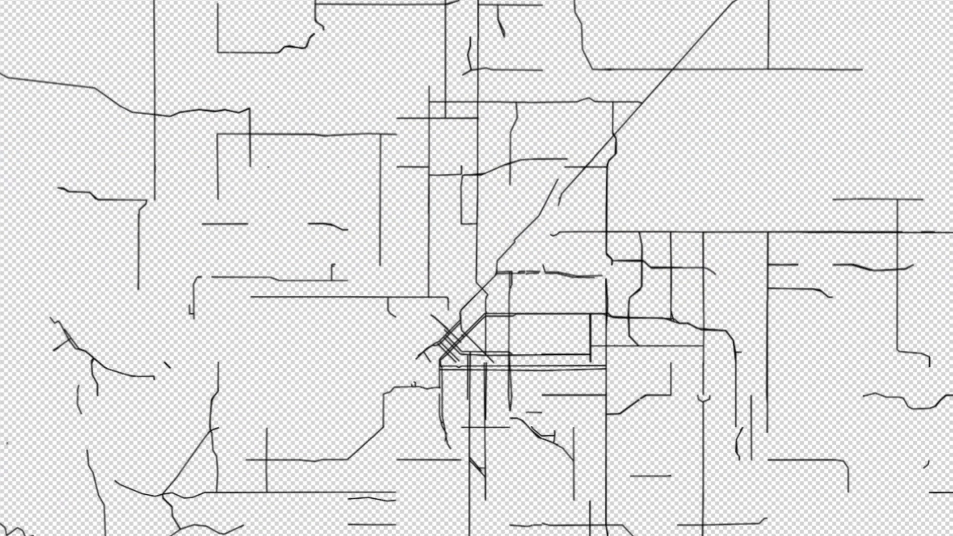
pyautogui.scroll(-7, 476, 268)
pyautogui.scroll(-10, 477, 268)
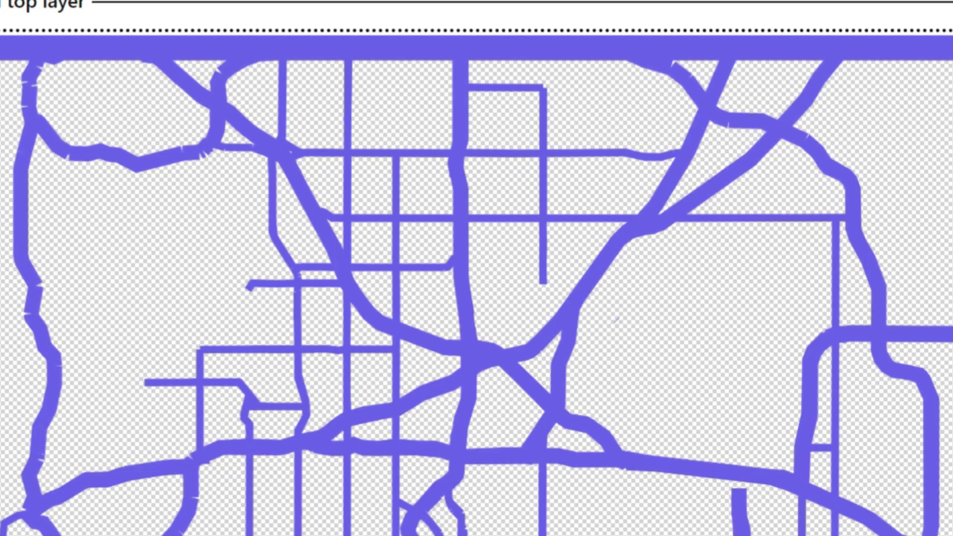
# Compare the exported previews of the water, road engrave and road top layers, checking the purple roads and border and the output format settings.
pyautogui.scroll(-8, 476, 268)
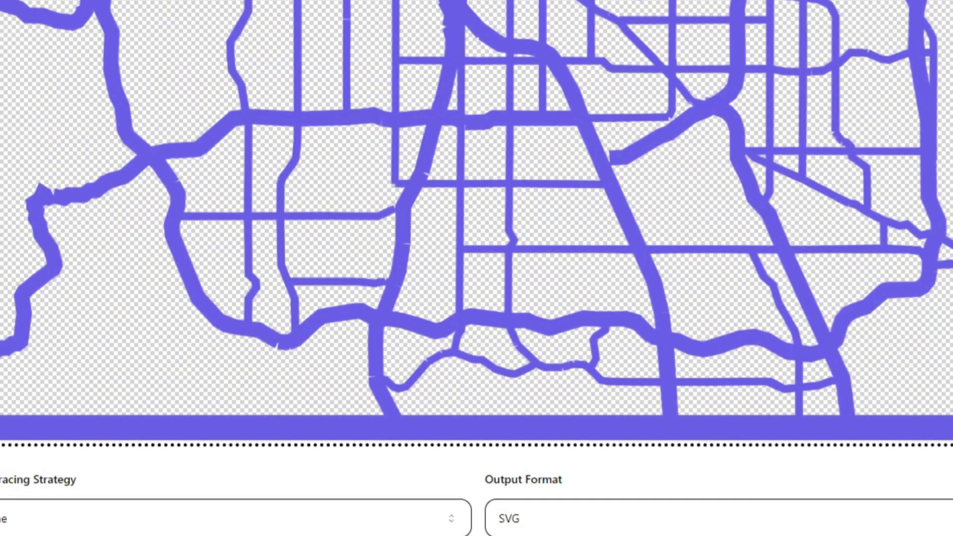
pyautogui.scroll(15, 477, 268)
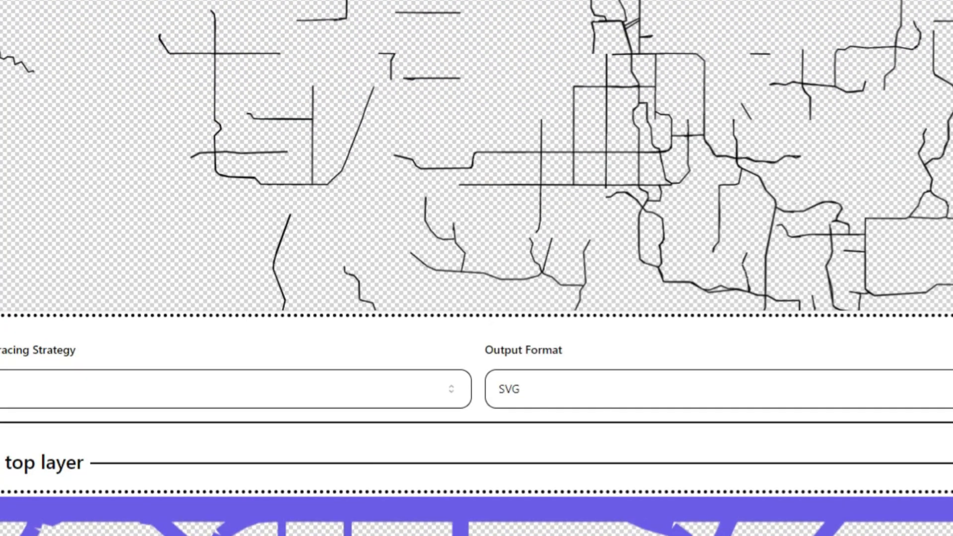
pyautogui.scroll(8, 477, 268)
pyautogui.scroll(14, 477, 268)
pyautogui.scroll(-6, 476, 268)
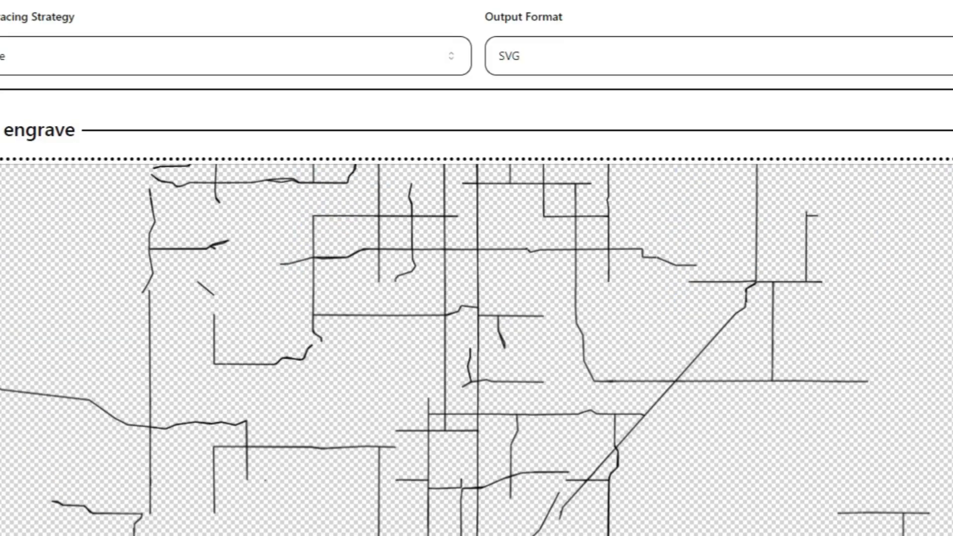
pyautogui.scroll(-20, 477, 268)
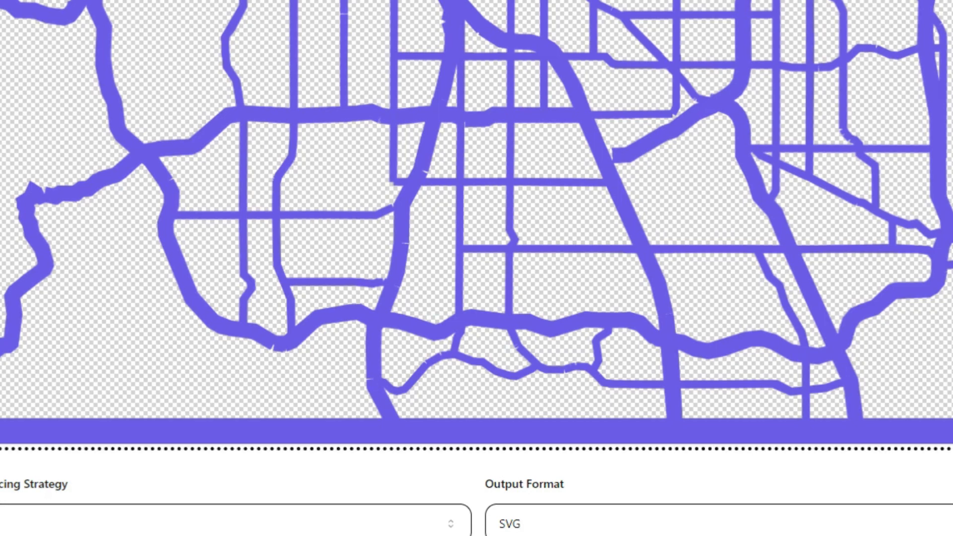
pyautogui.scroll(8, 477, 268)
pyautogui.scroll(20, 476, 268)
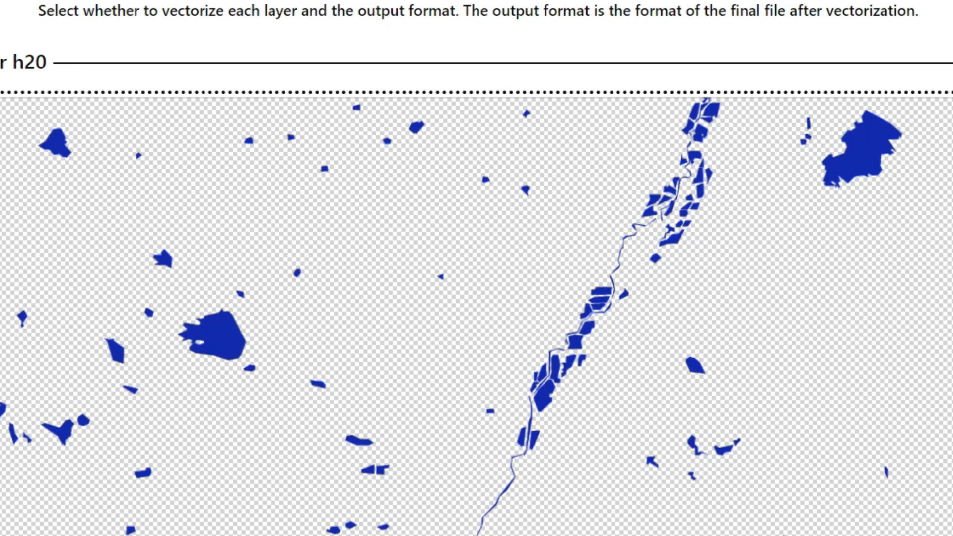
pyautogui.scroll(-20, 477, 268)
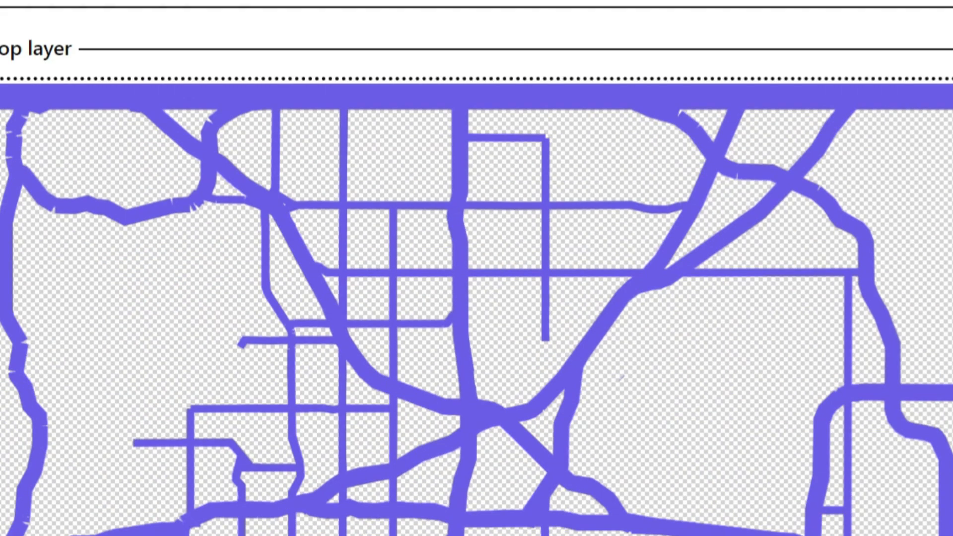
pyautogui.scroll(-10, 477, 268)
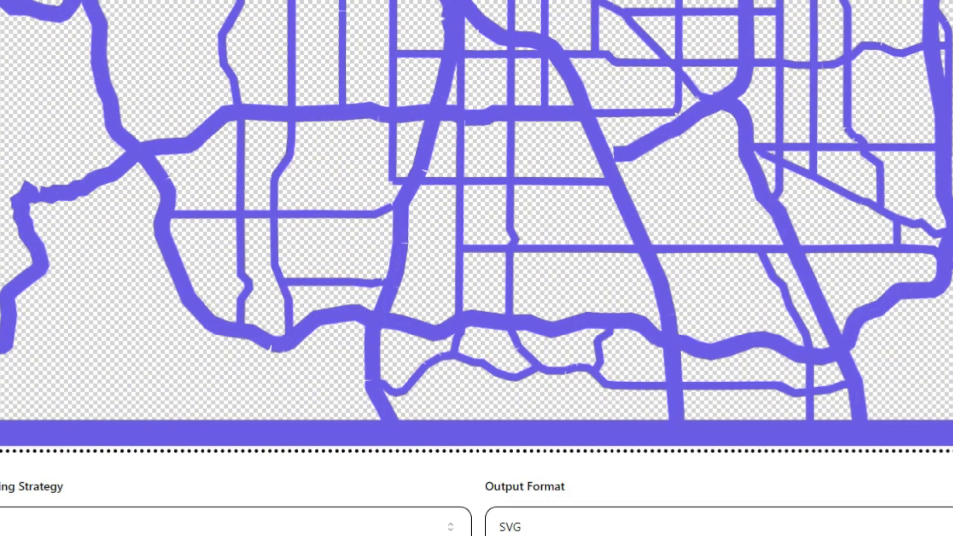